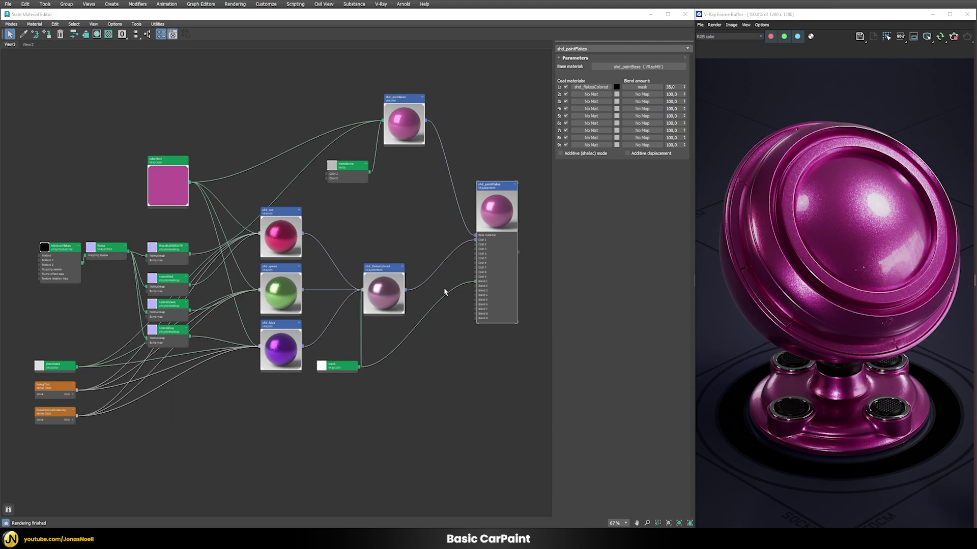
- Switch to the second node view and assign the shd_carpaintBase material to the selected shader ball
click(29, 45)
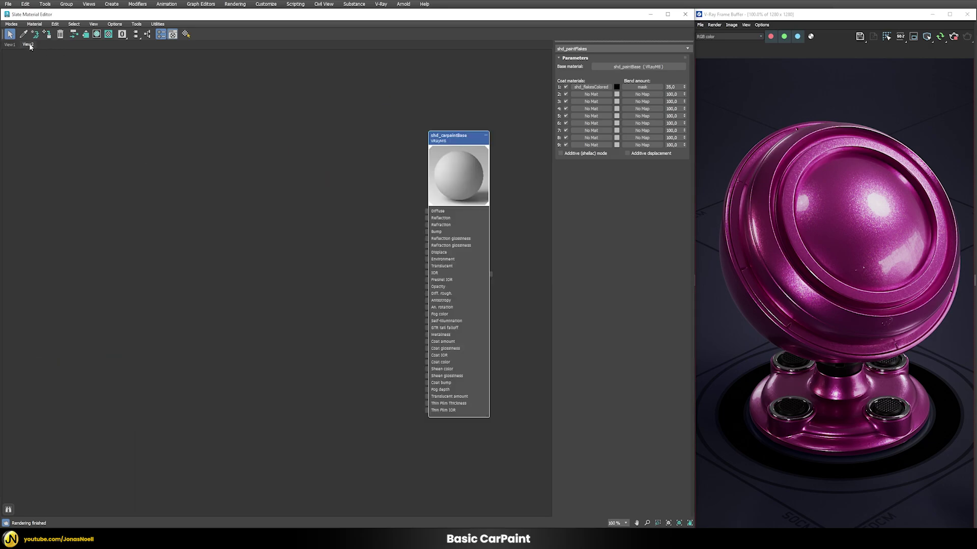
right_click(454, 180)
click(474, 193)
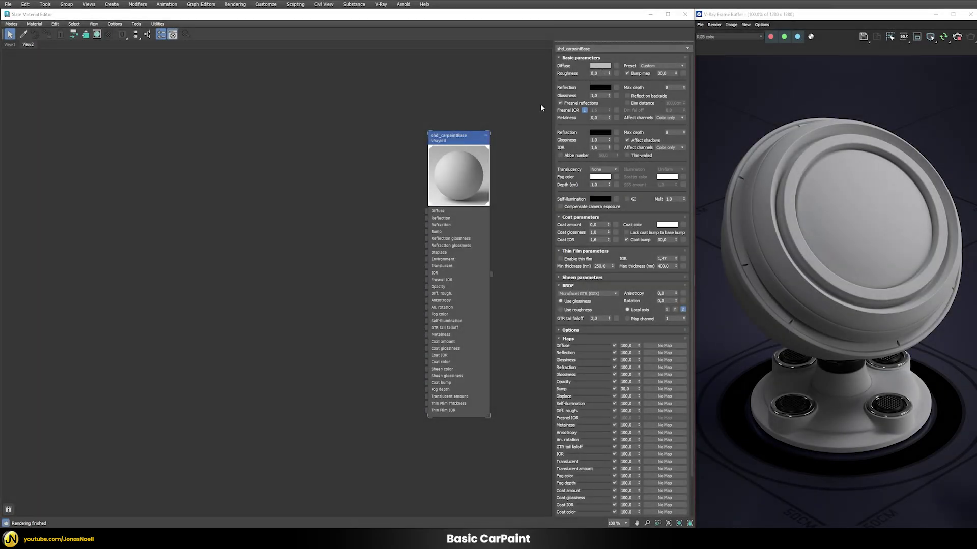
click(600, 65)
drag(465, 146, 508, 138)
click(555, 178)
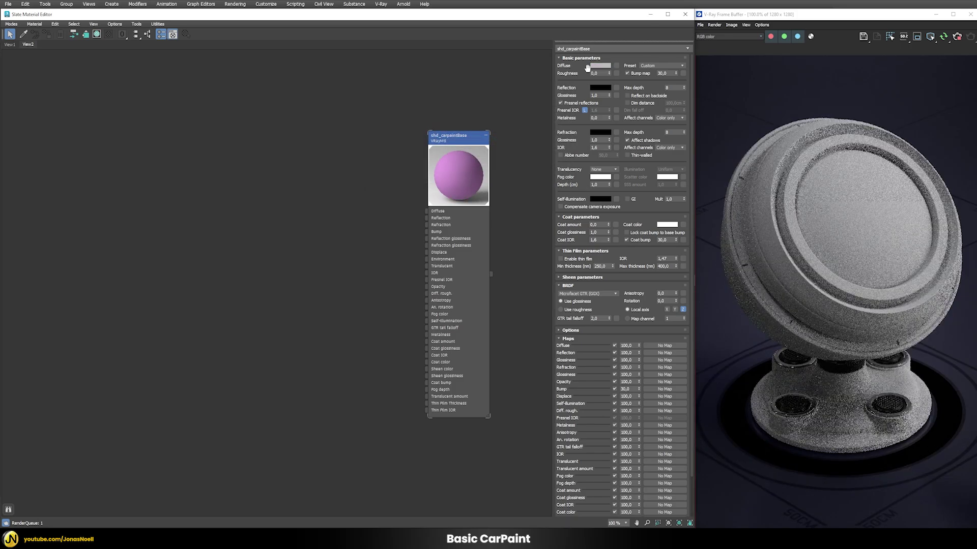
- Create a VRayColor map and give it the pink colour with red 0.5, green 0.082 and blue 0.311
right_click(314, 176)
mouse_move(356, 188)
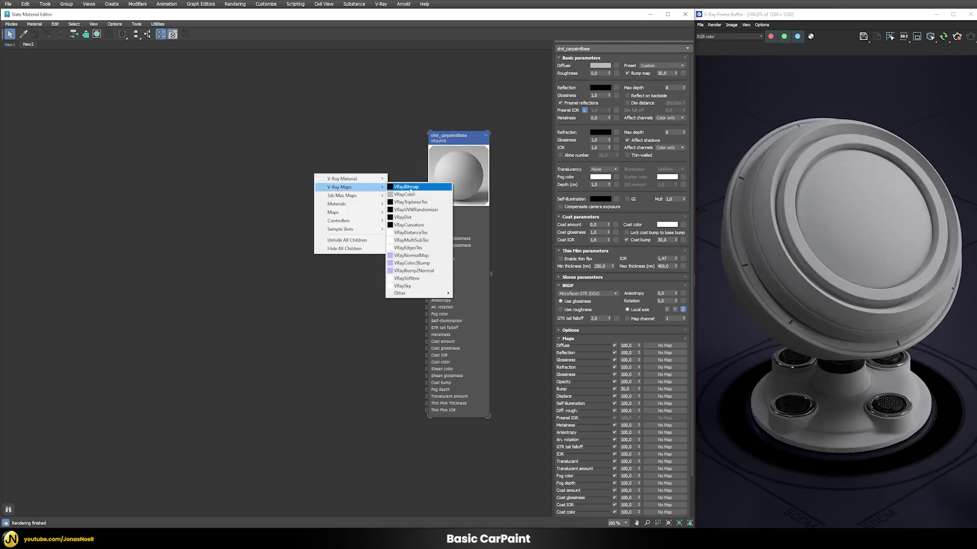
click(406, 194)
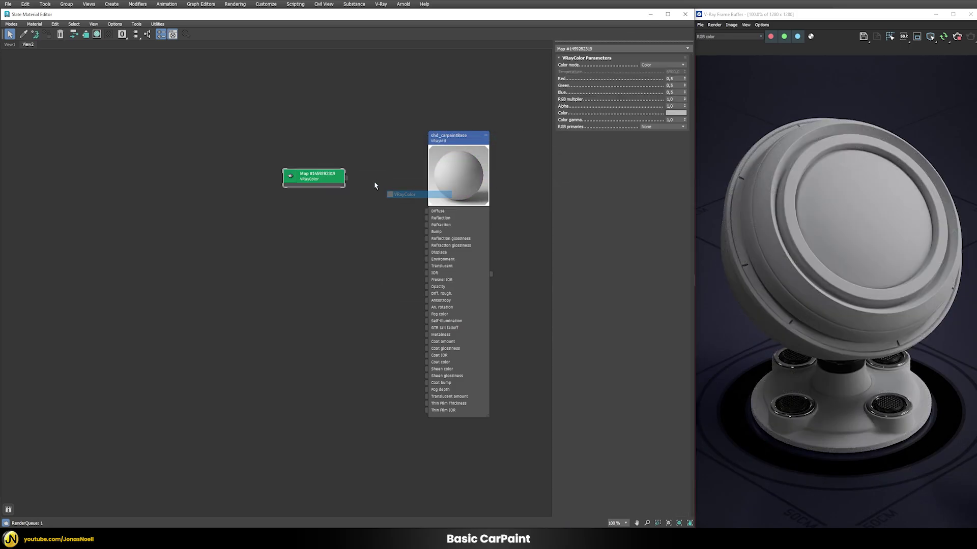
right_click(672, 113)
click(684, 125)
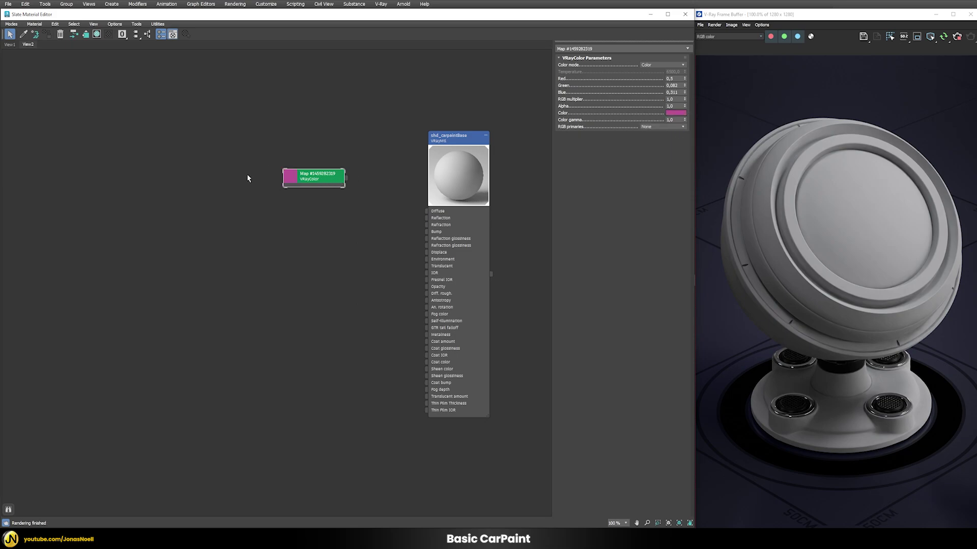
- Enlarge the colour node's preview, place it above the material's inputs, and connect it to the shd_carpaintBase diffuse as an instance
double_click(295, 178)
drag(318, 172, 332, 104)
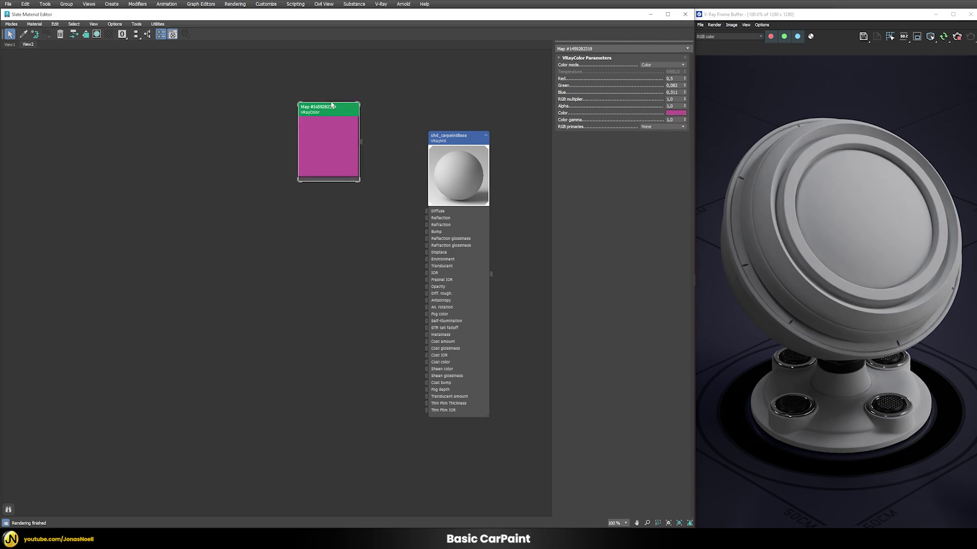
double_click(448, 137)
drag(361, 141, 616, 66)
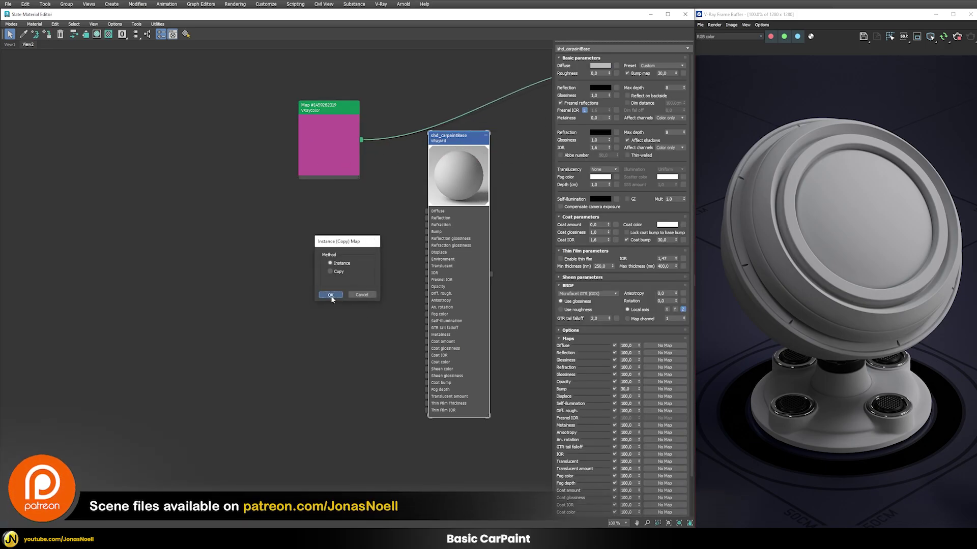
click(331, 295)
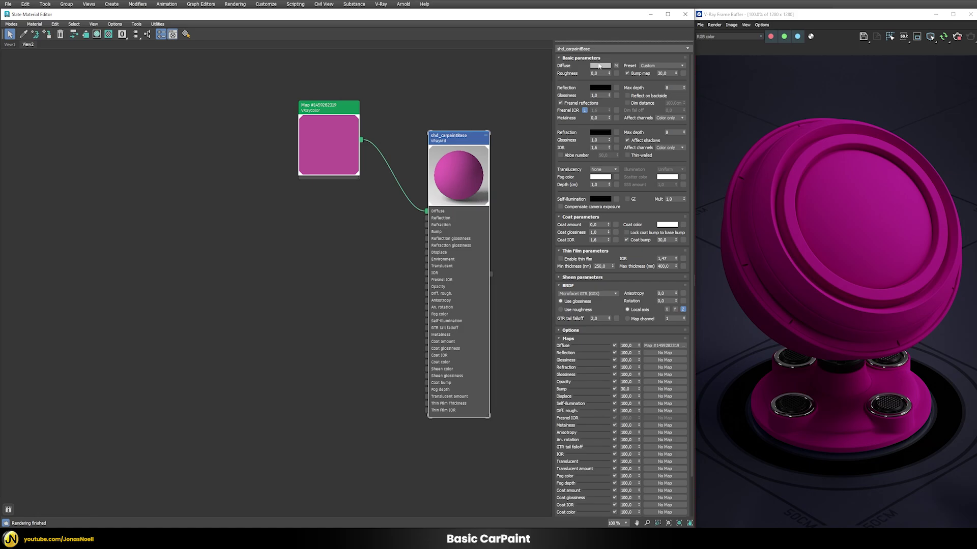
- Set the base material's reflection colour to pure white and its reflection glossiness to 0.6
click(598, 89)
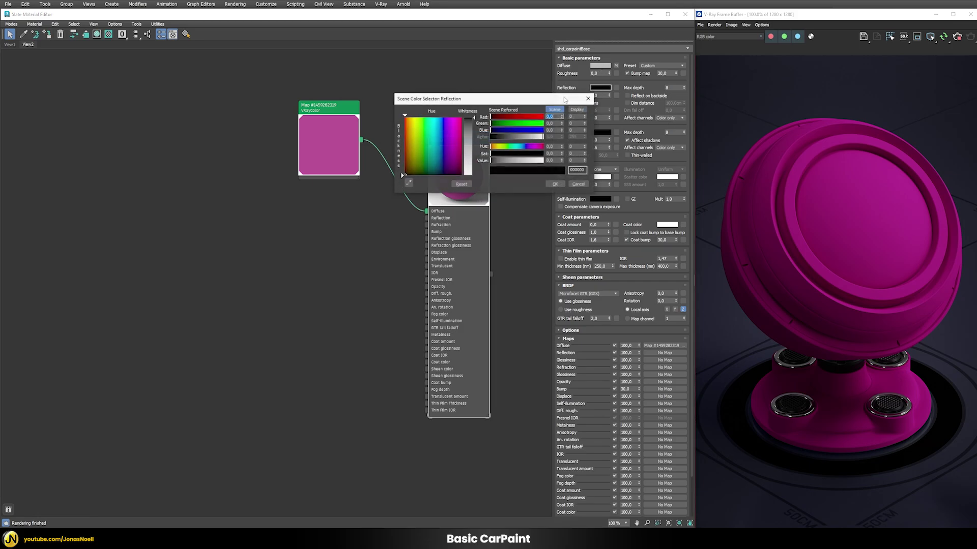
drag(505, 162, 543, 161)
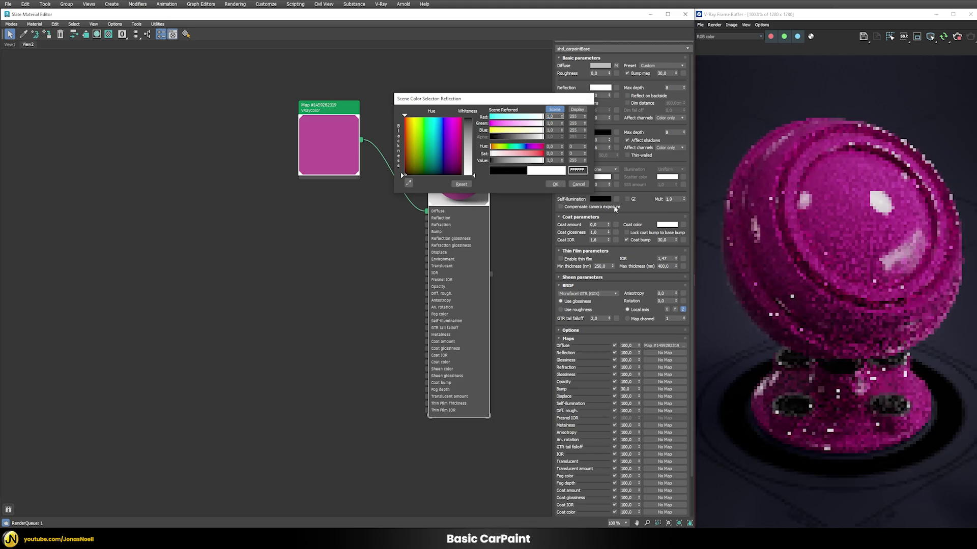
click(555, 184)
double_click(596, 96)
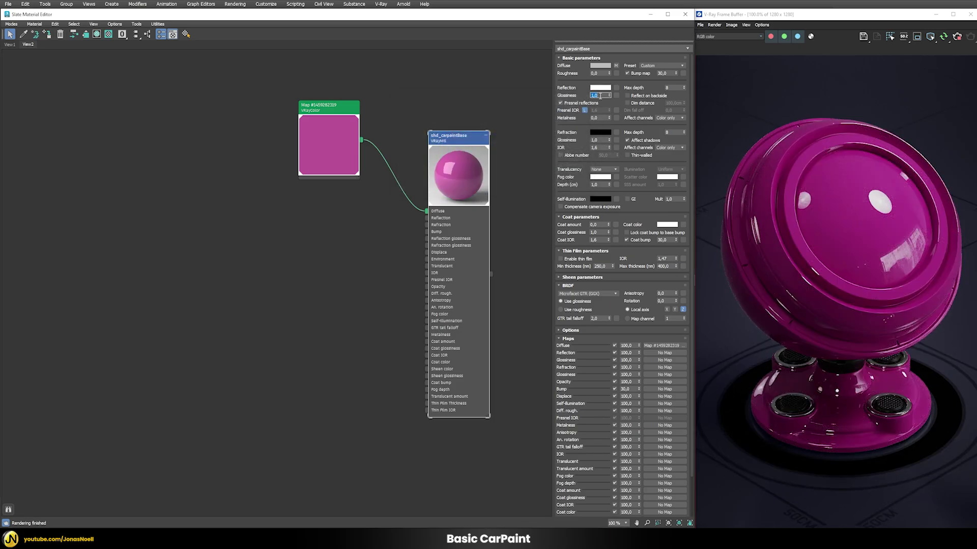
text(0,6)
key(Return)
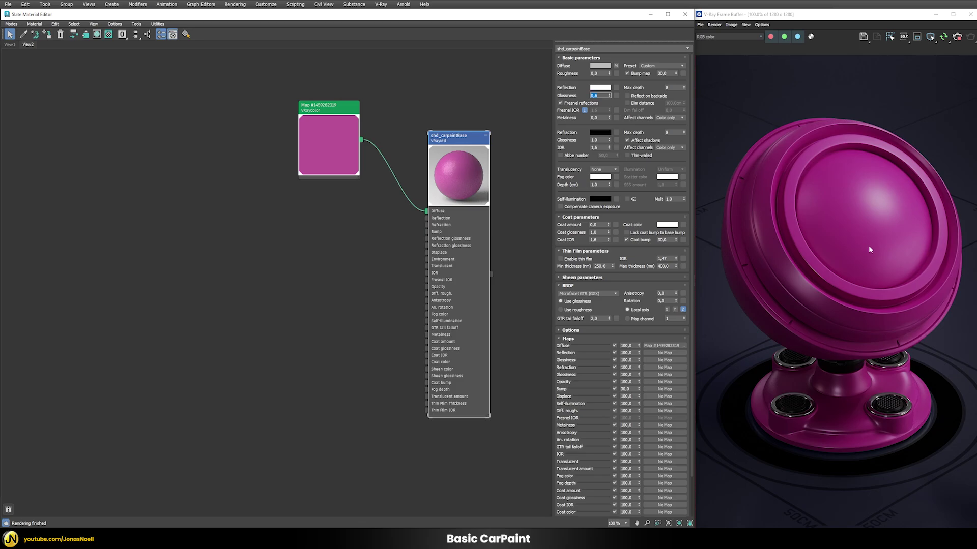
key(Return)
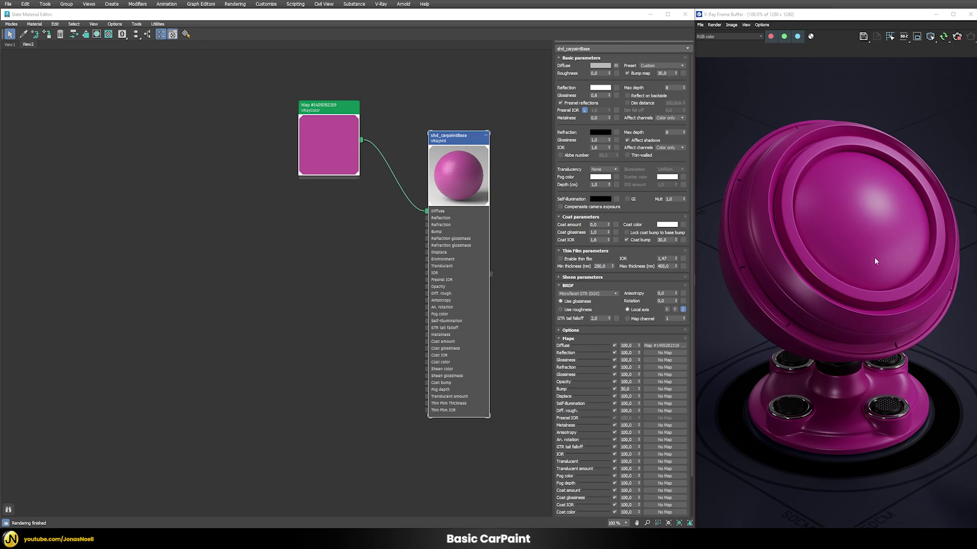
- Set the metalness of shd_carpaintBase to 1
double_click(598, 118)
text(1)
key(Return)
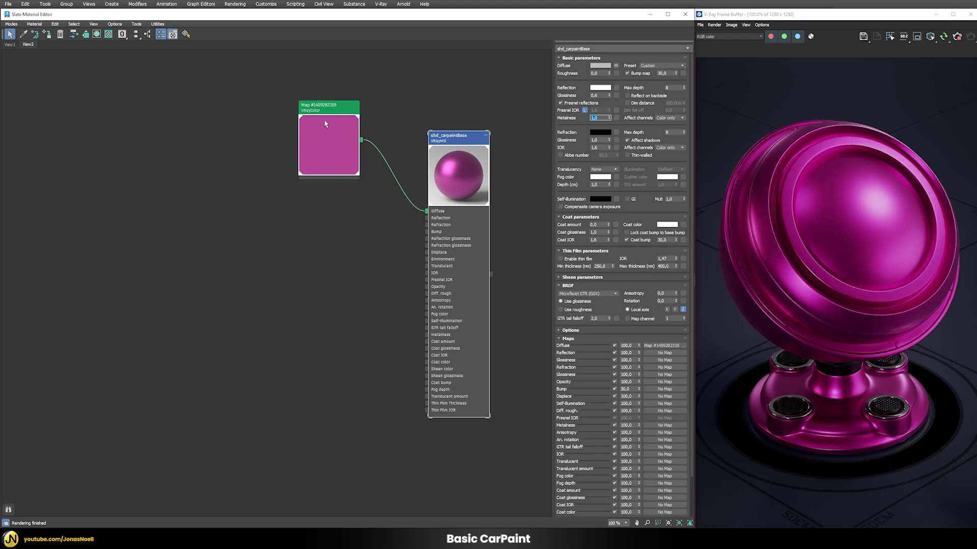
- Examine the specular and lighting render elements of the fully metallic material, returning to RGB color
click(745, 37)
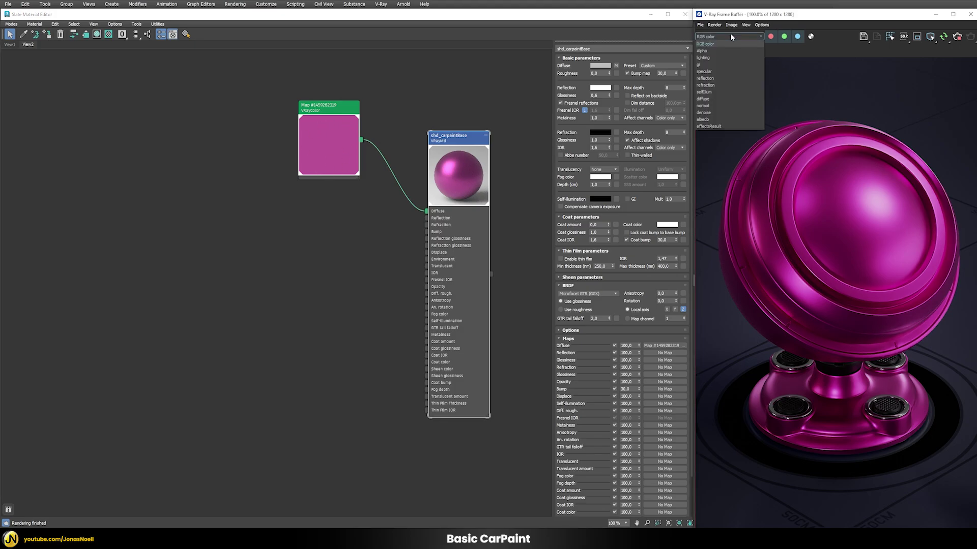
click(719, 71)
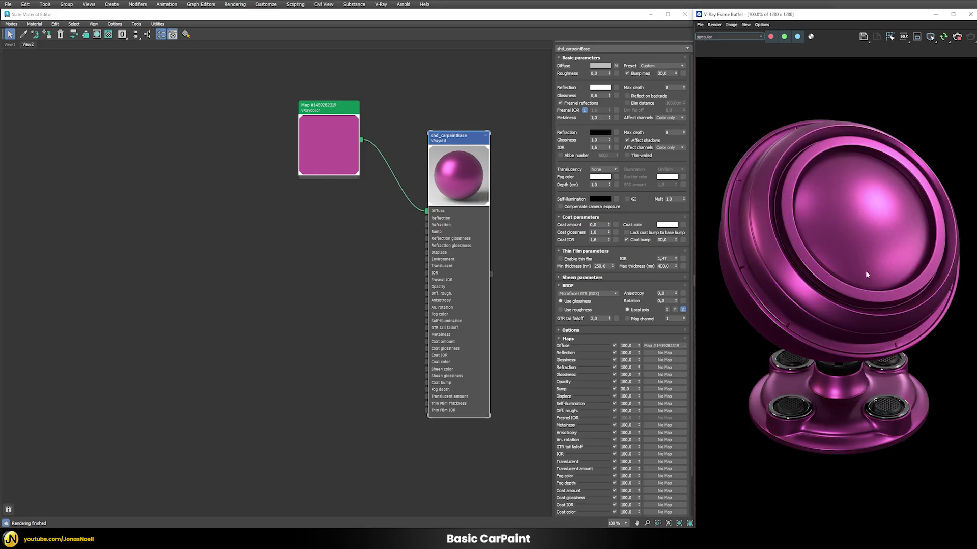
click(715, 36)
click(715, 43)
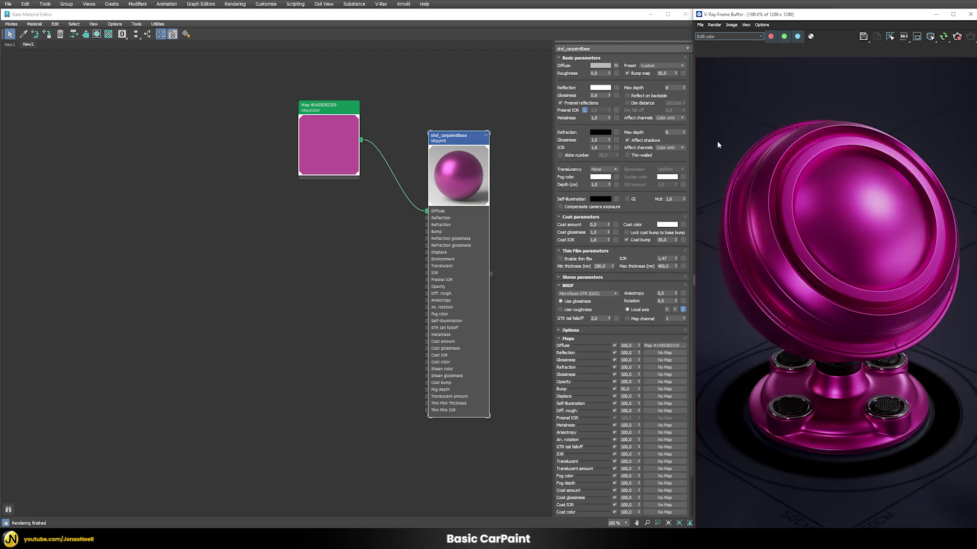
click(728, 36)
click(723, 57)
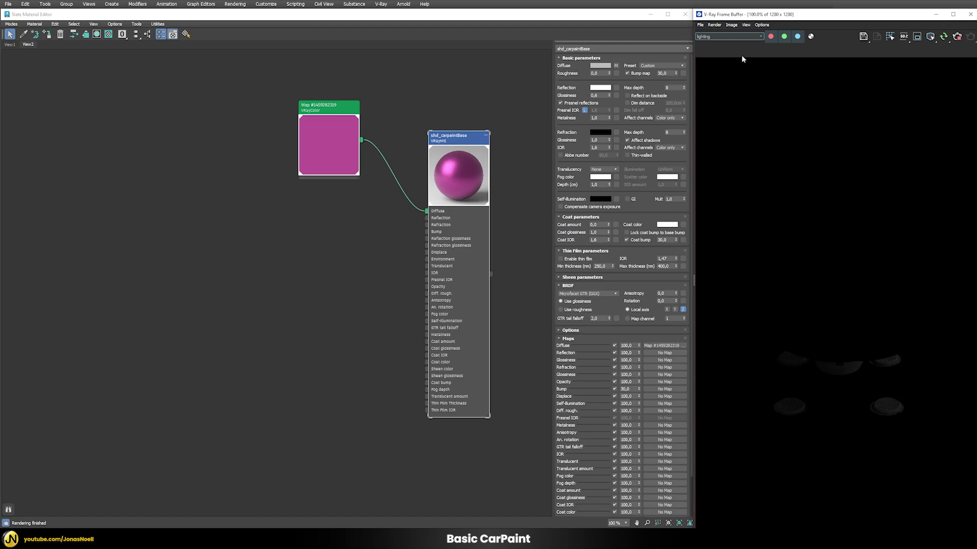
click(738, 37)
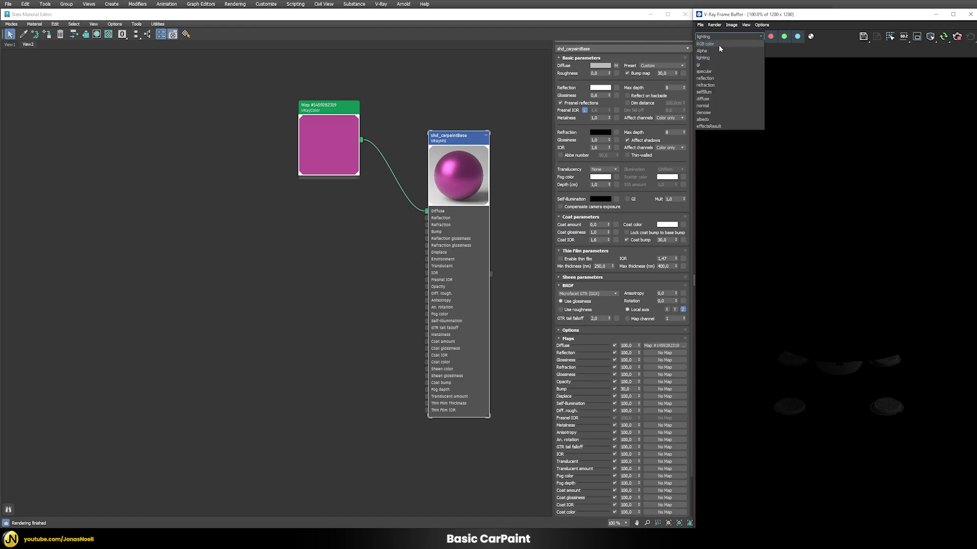
click(712, 43)
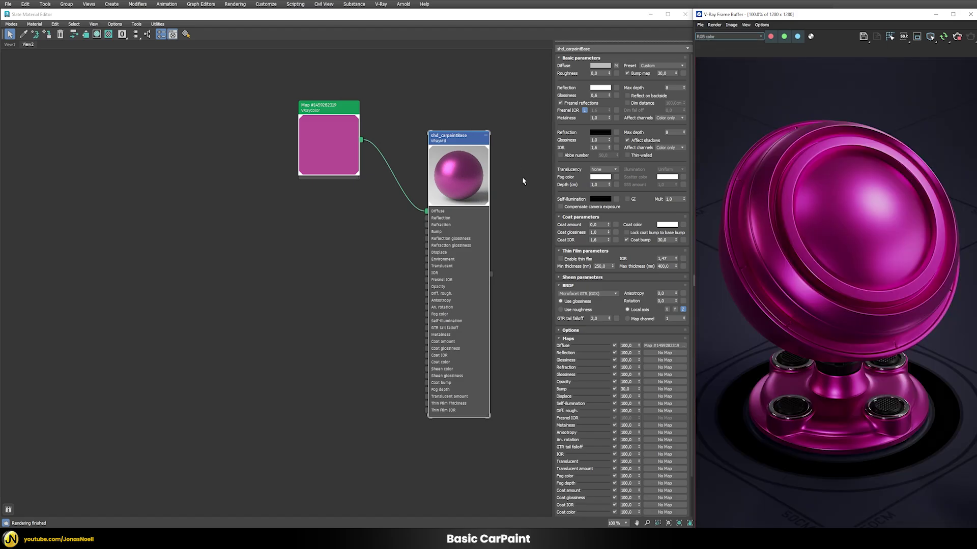
- Set the metalness of shd_carpaintBase to 0
double_click(605, 118)
text(0)
key(Return)
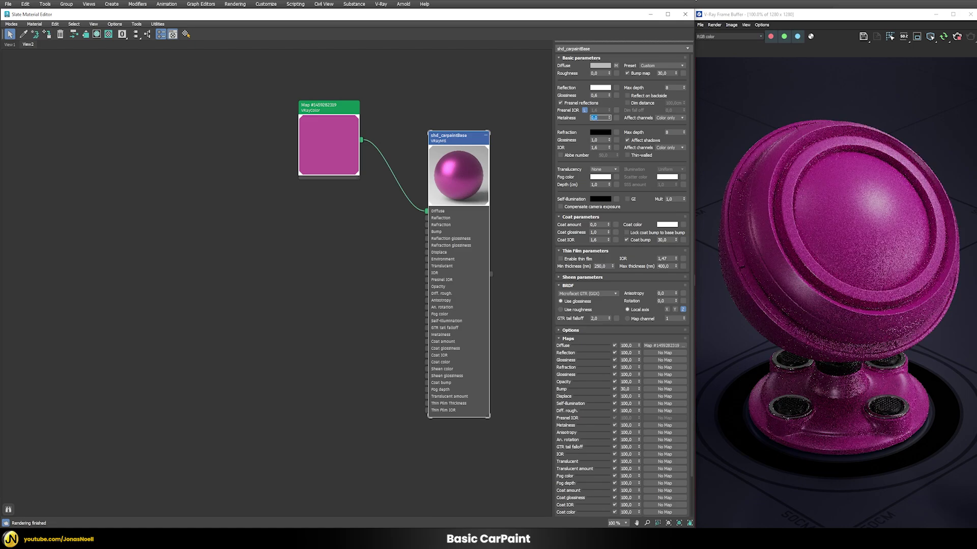
- Examine the non-metallic material's specular and lighting render elements, returning to RGB color
click(728, 37)
click(710, 72)
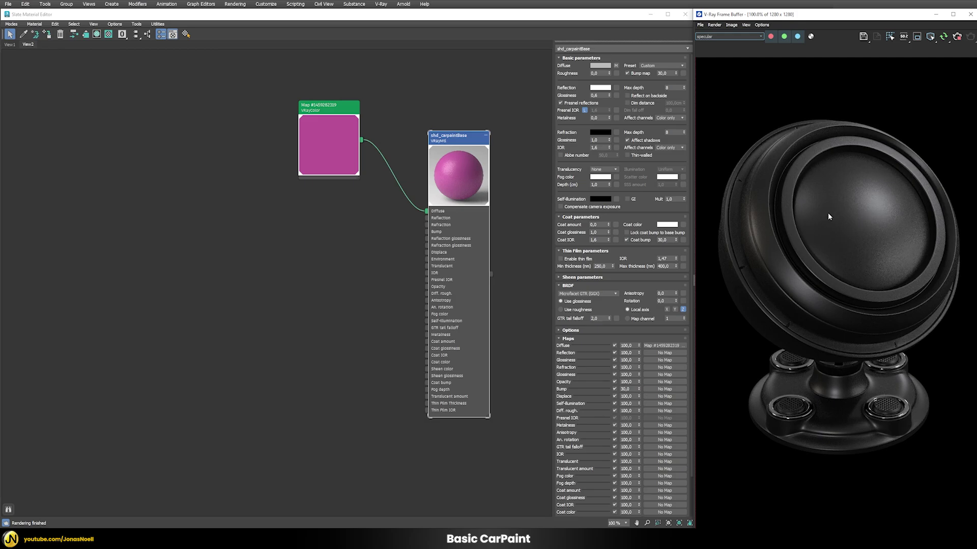
click(717, 37)
click(710, 54)
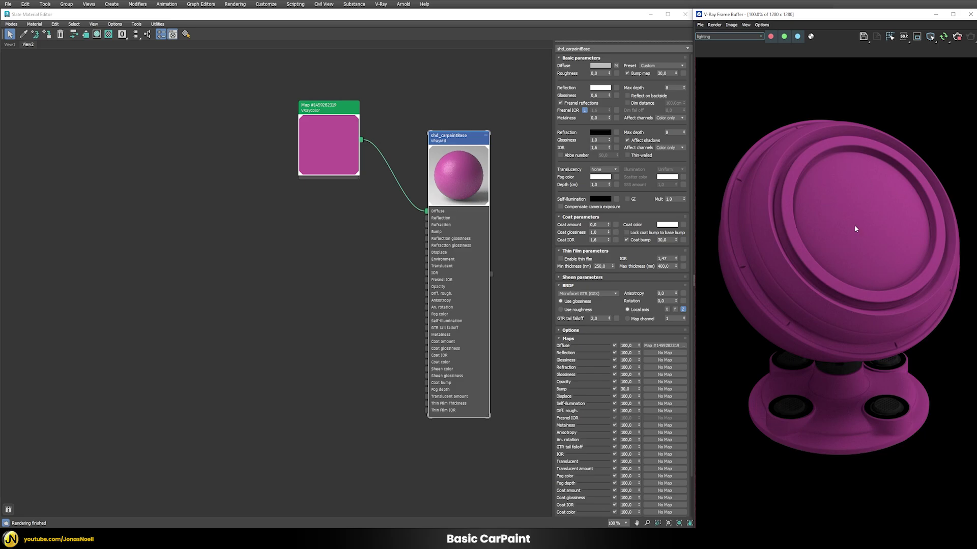
click(717, 36)
click(714, 44)
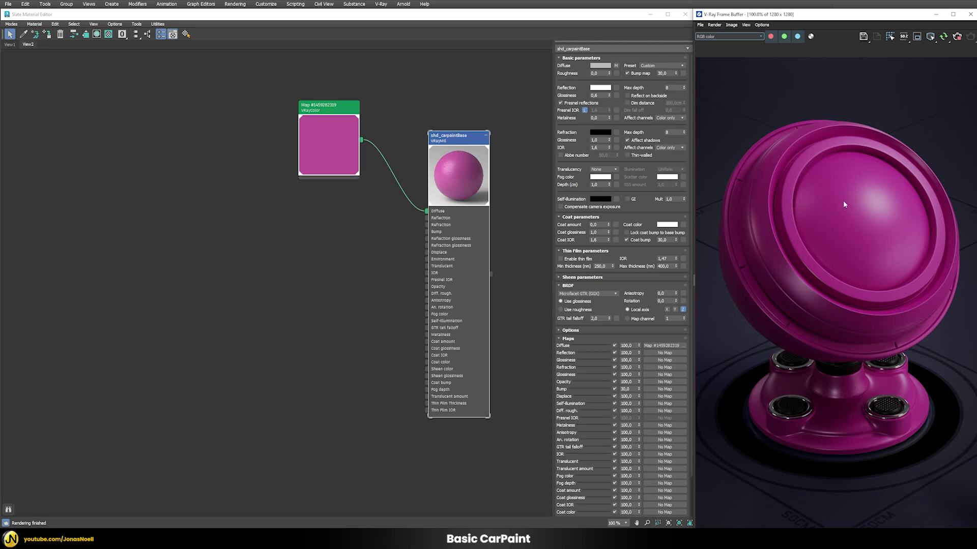
- Set the metalness of shd_carpaintBase to 0.75
double_click(595, 117)
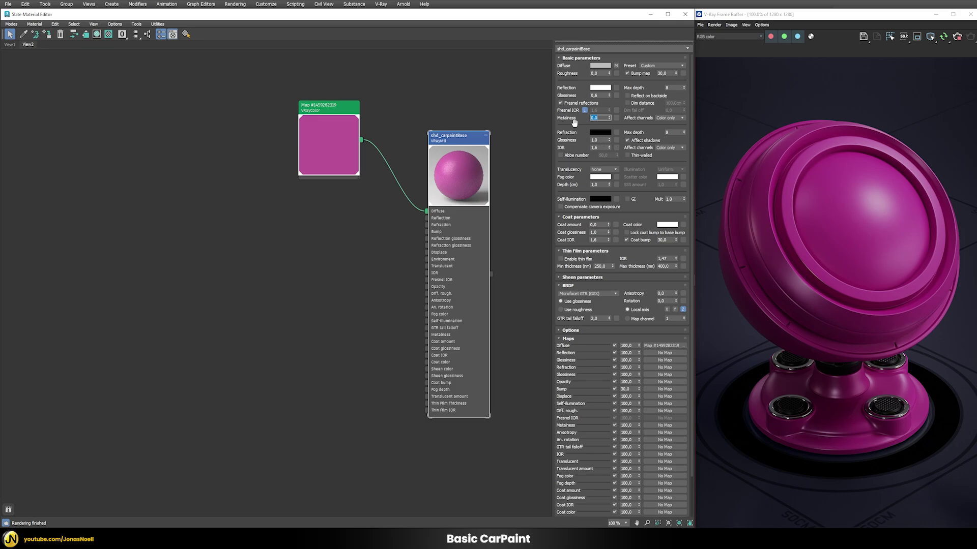
text(1)
text(75)
key(Return)
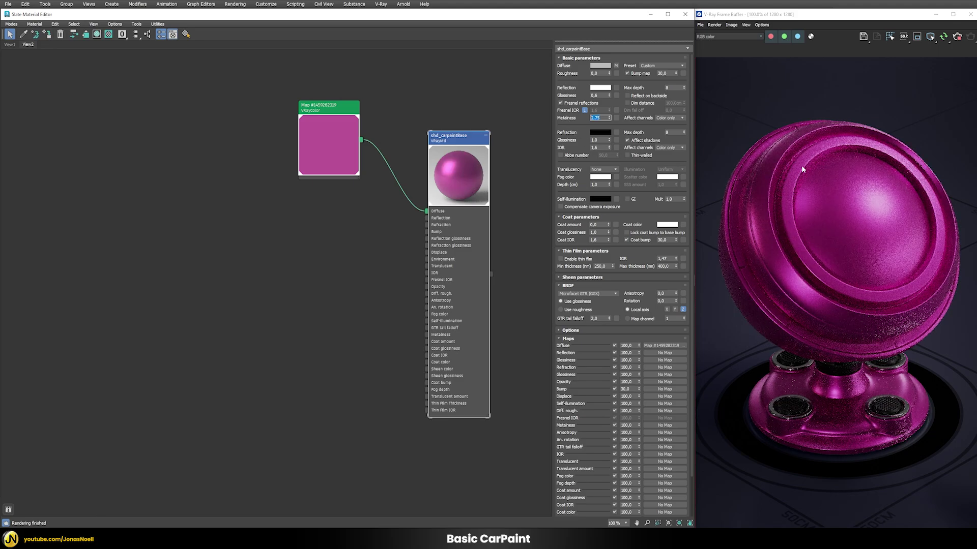
- Compare the lighting and specular render elements at partial metalness, returning to RGB color
click(723, 35)
click(712, 55)
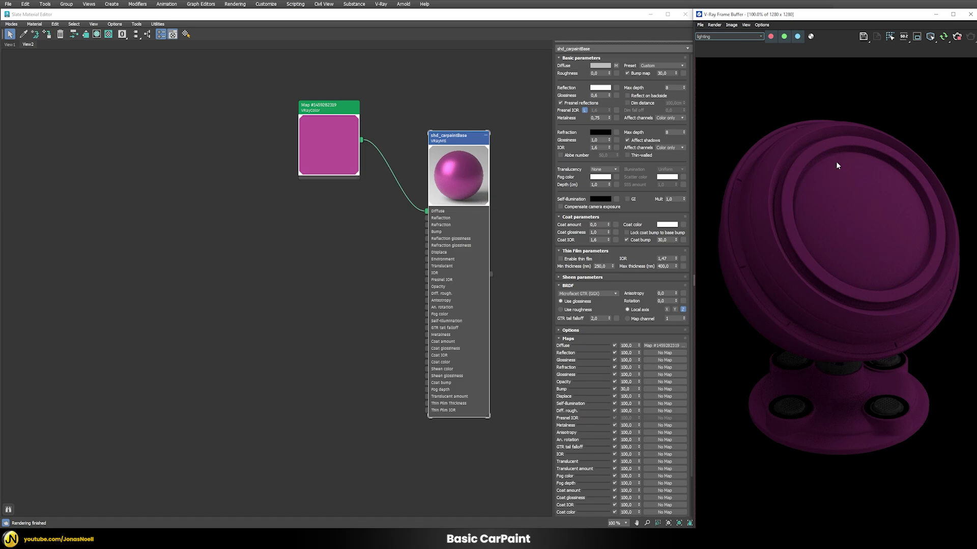
click(734, 36)
click(747, 68)
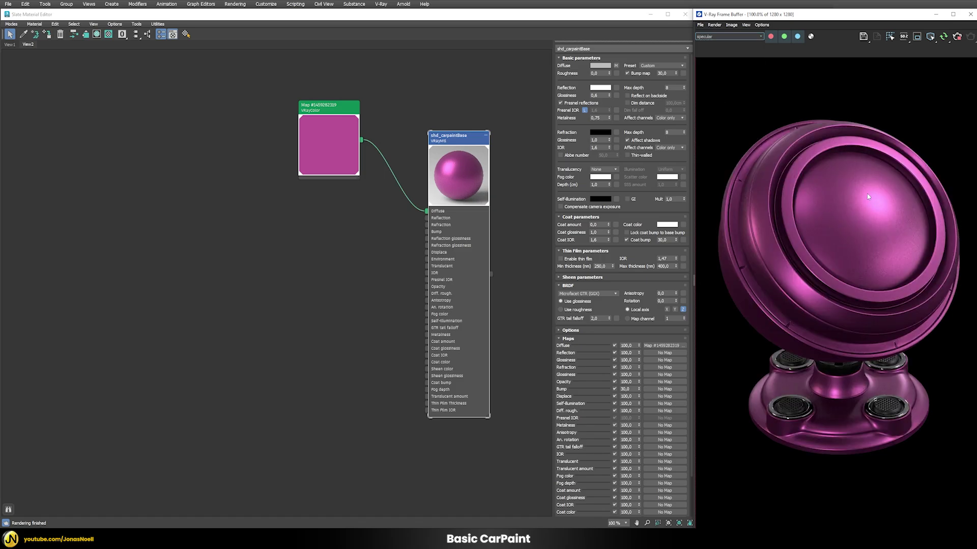
click(725, 36)
click(712, 44)
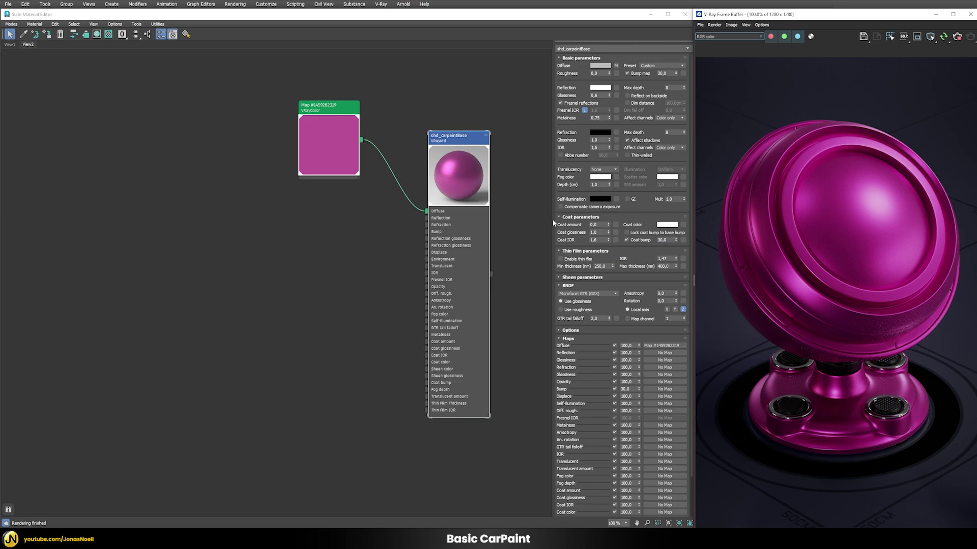
- Set the coat amount of shd_carpaintBase to 1 and check the clear coat in the render
double_click(595, 224)
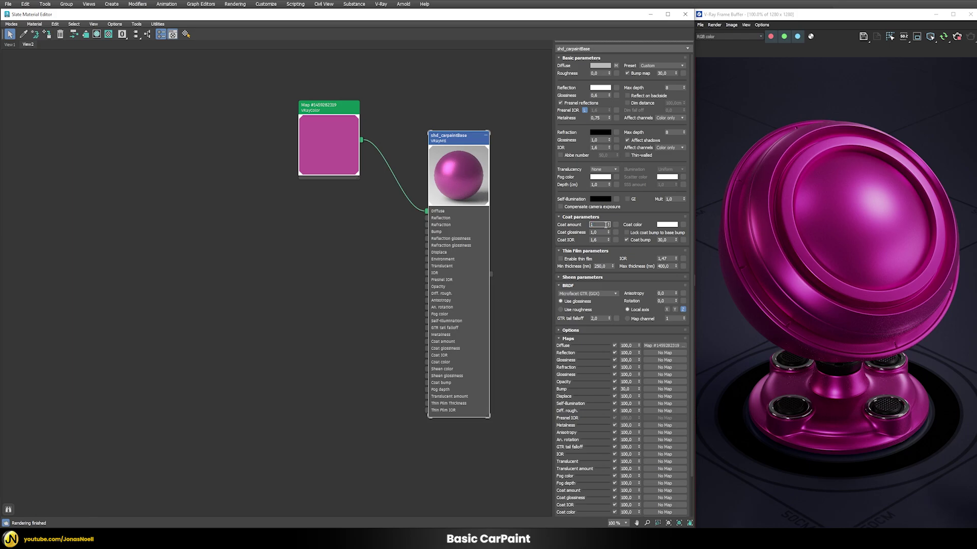
key(Return)
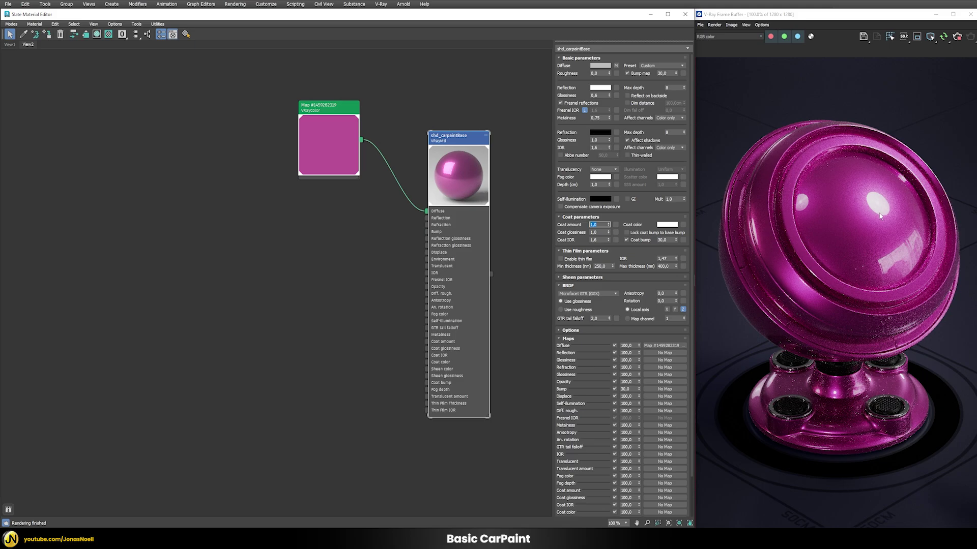
scroll(880, 213, up, 2)
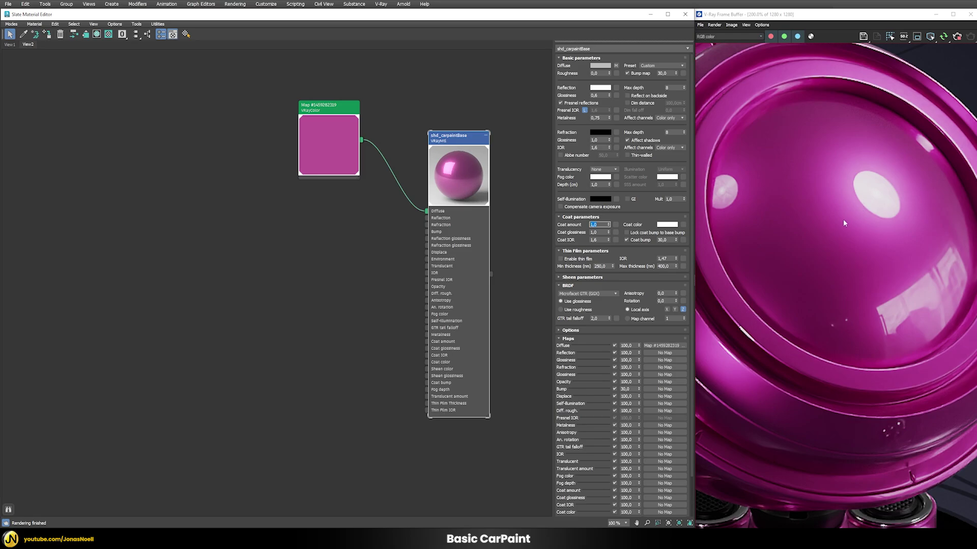
scroll(841, 228, down, 2)
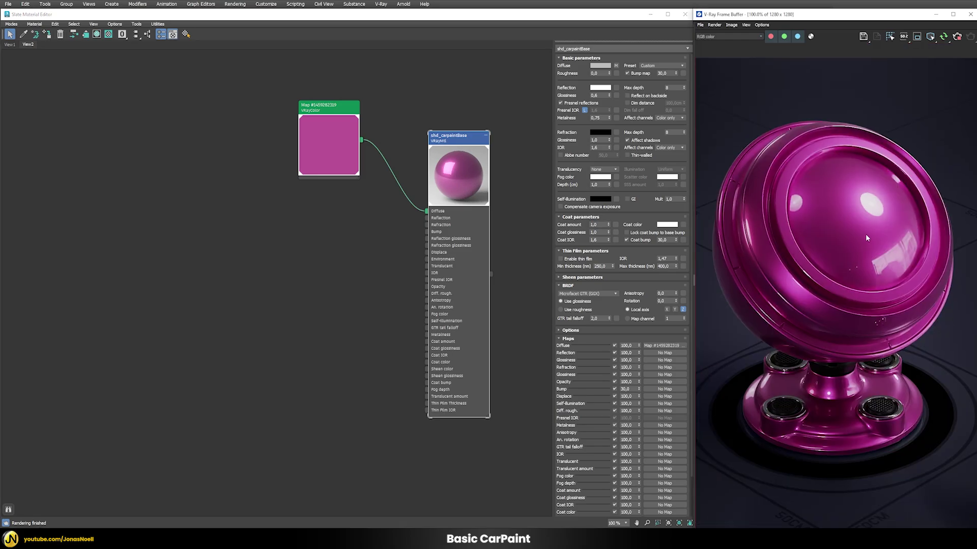
middle_drag(865, 244, 871, 246)
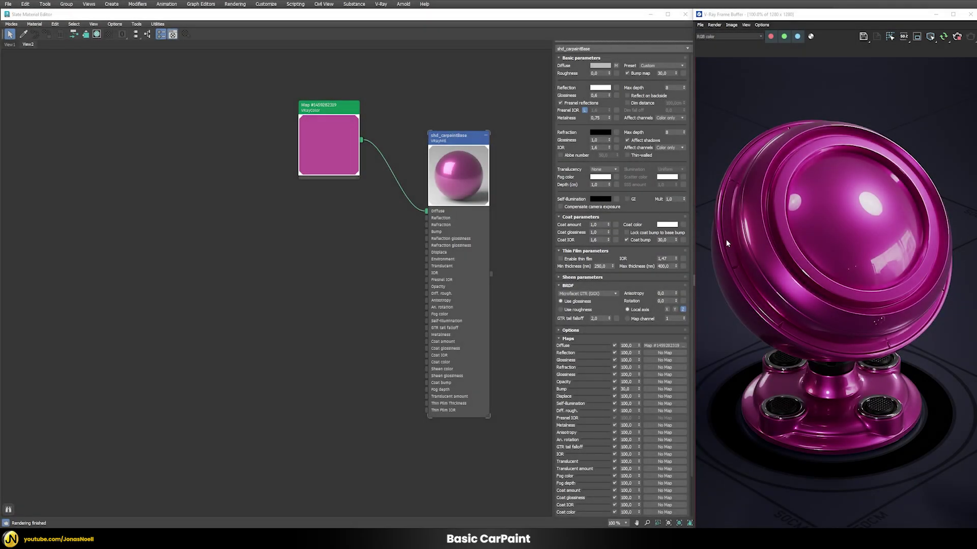
- Check the clear coat highlights in the render and add a standard Noise map to the coat bump of shd_carpaintBase
scroll(884, 261, up, 4)
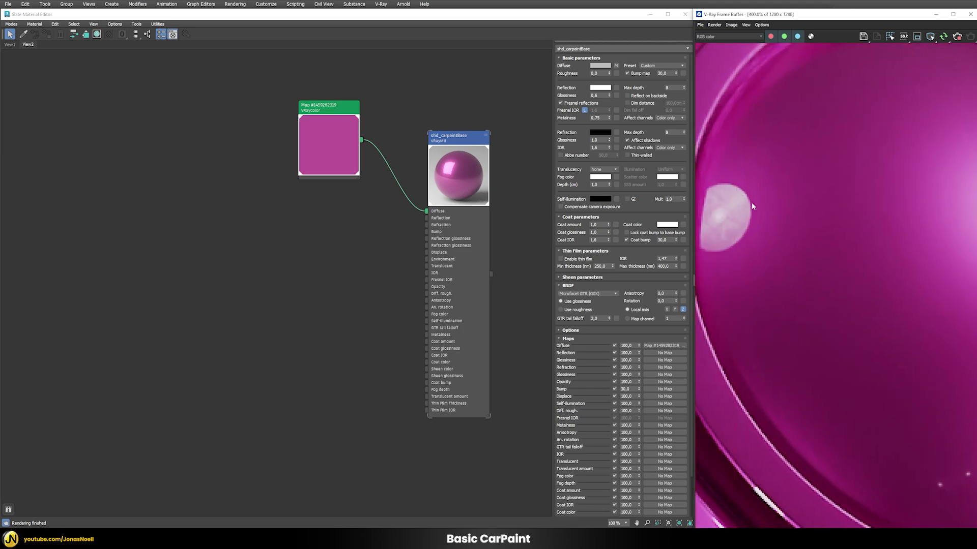
scroll(829, 224, down, 4)
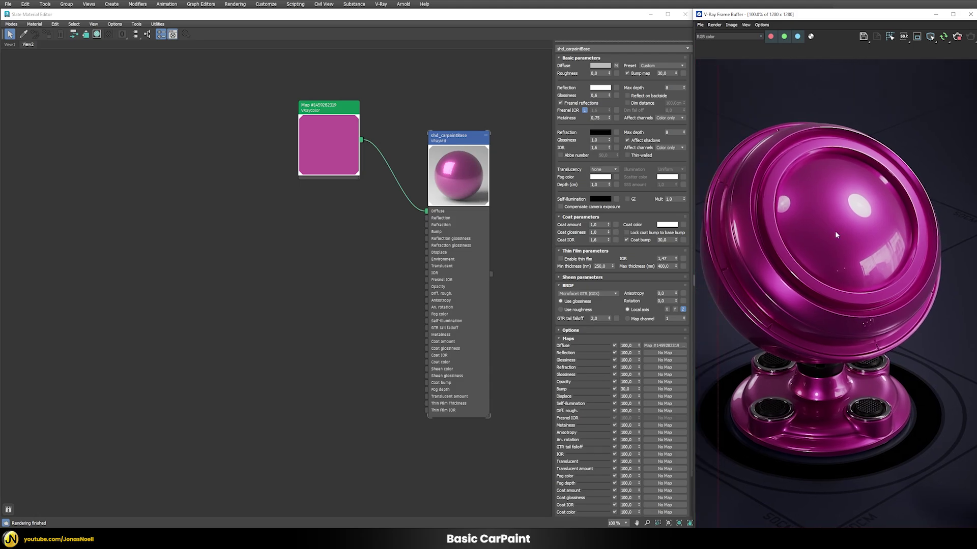
mouse_move(834, 230)
middle_down()
mouse_move(869, 231)
mouse_move(854, 229)
middle_up()
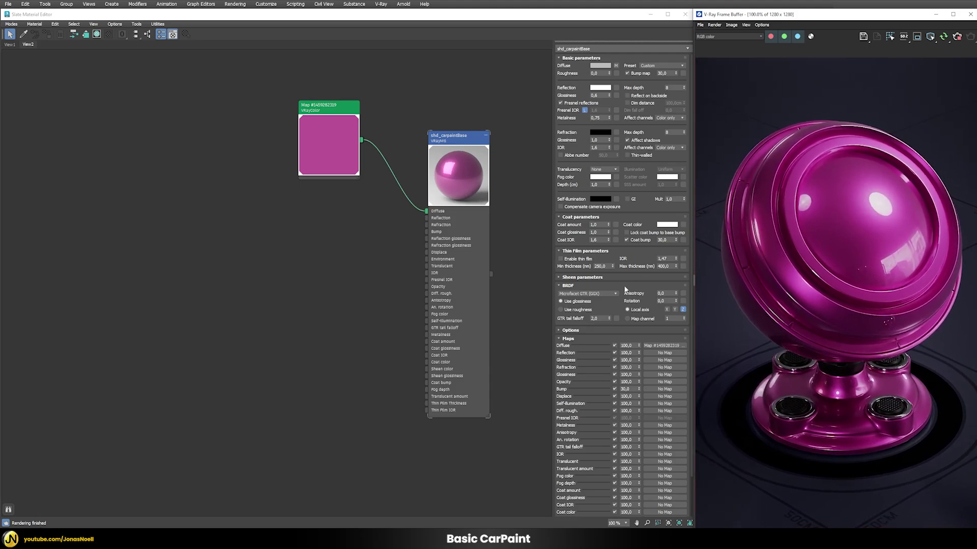
click(683, 240)
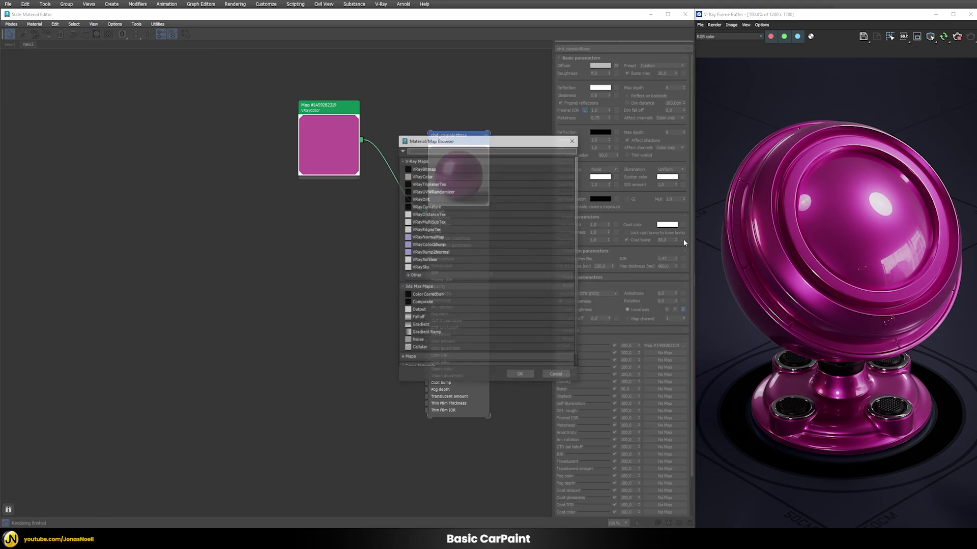
text(noise)
key(Down)
key(Down)
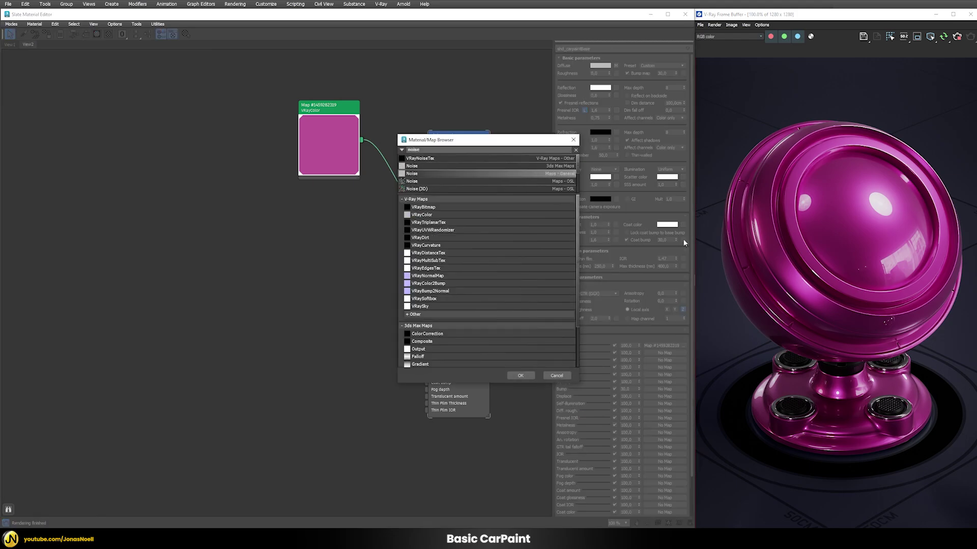
key(Return)
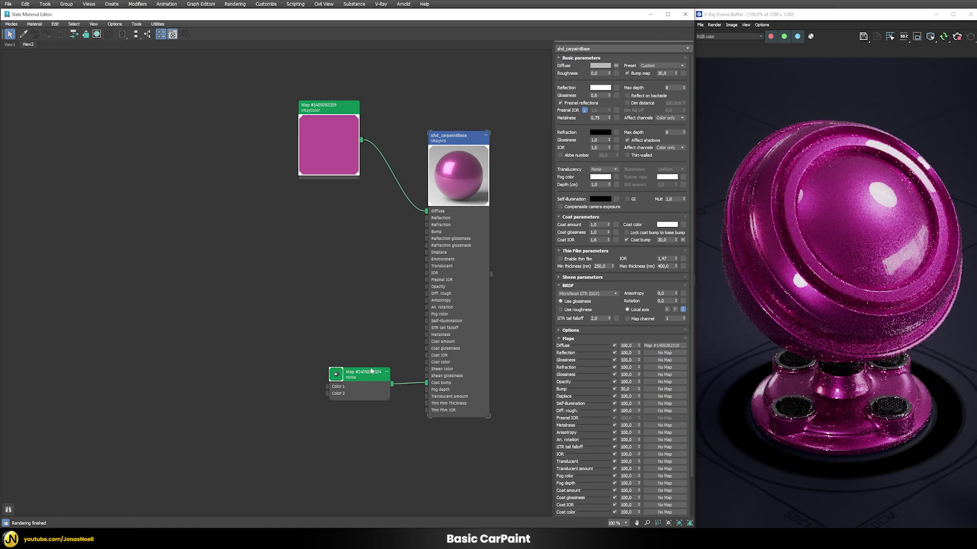
- Set the coat bump Noise map to Fractal with a size of 1 and 10 levels
double_click(363, 374)
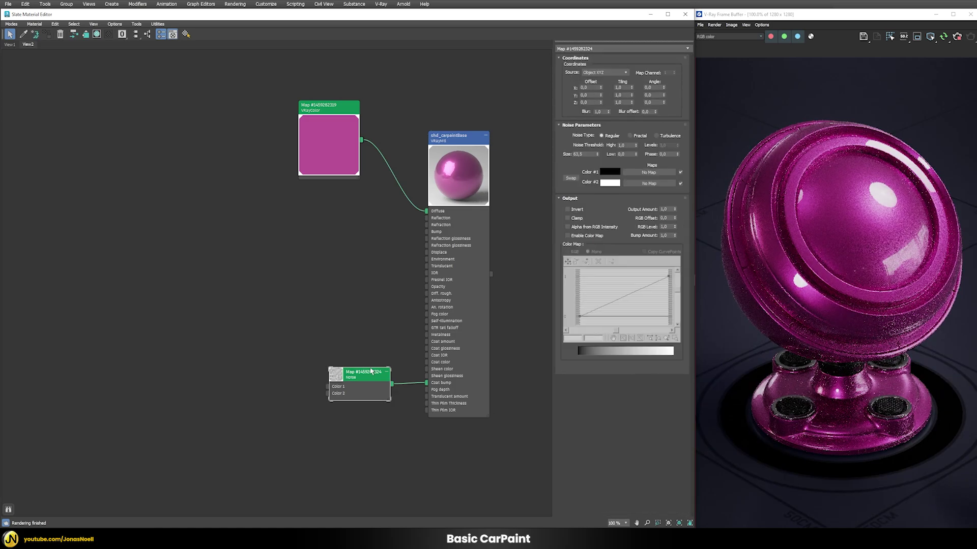
click(632, 135)
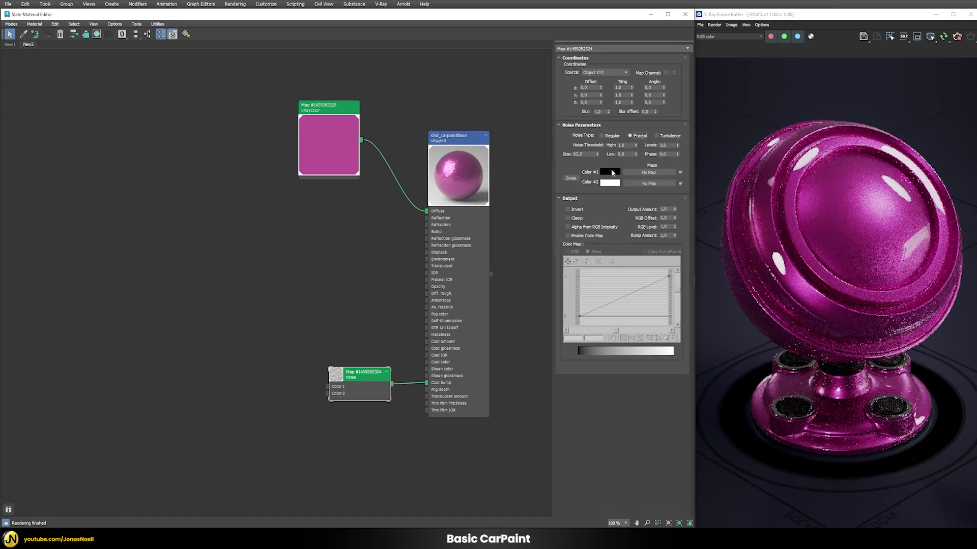
double_click(587, 154)
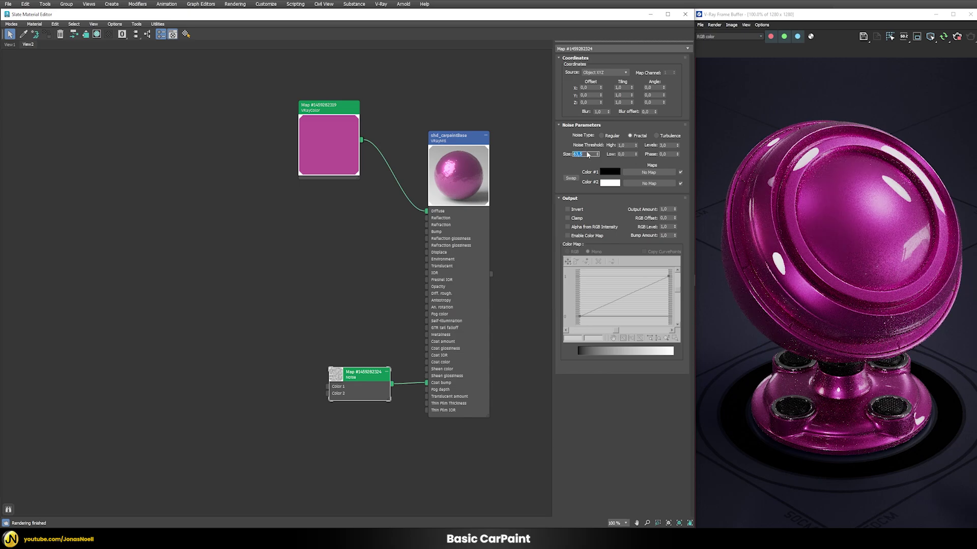
text(1)
key(Return)
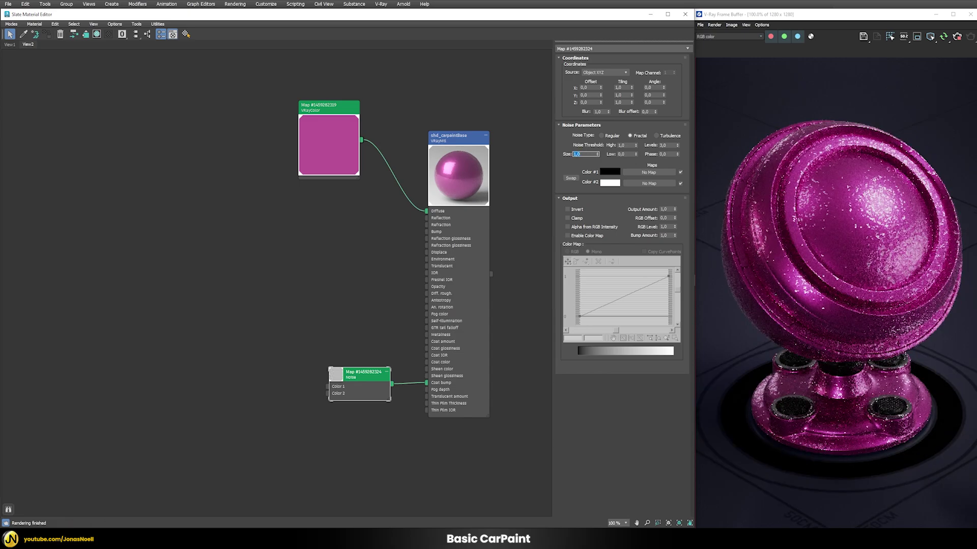
double_click(666, 145)
text(10)
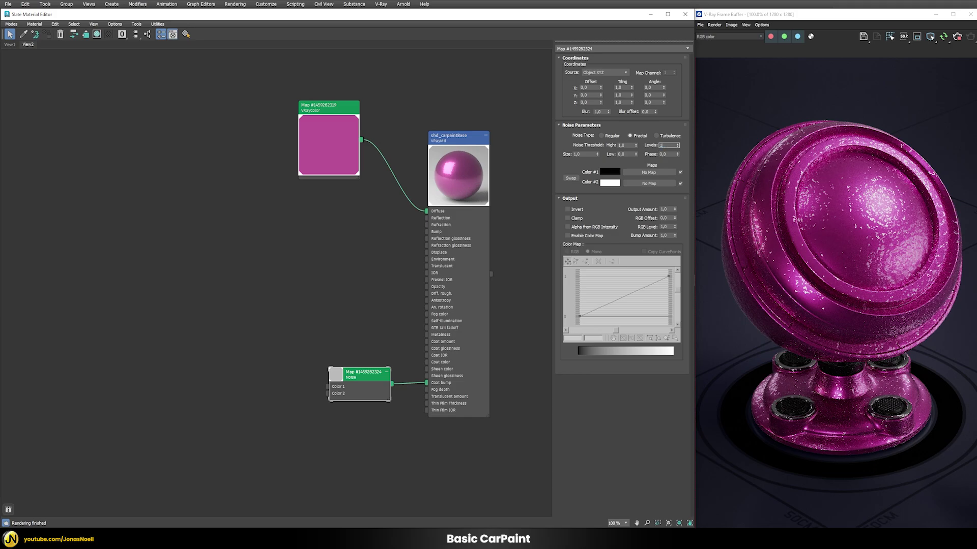
key(Return)
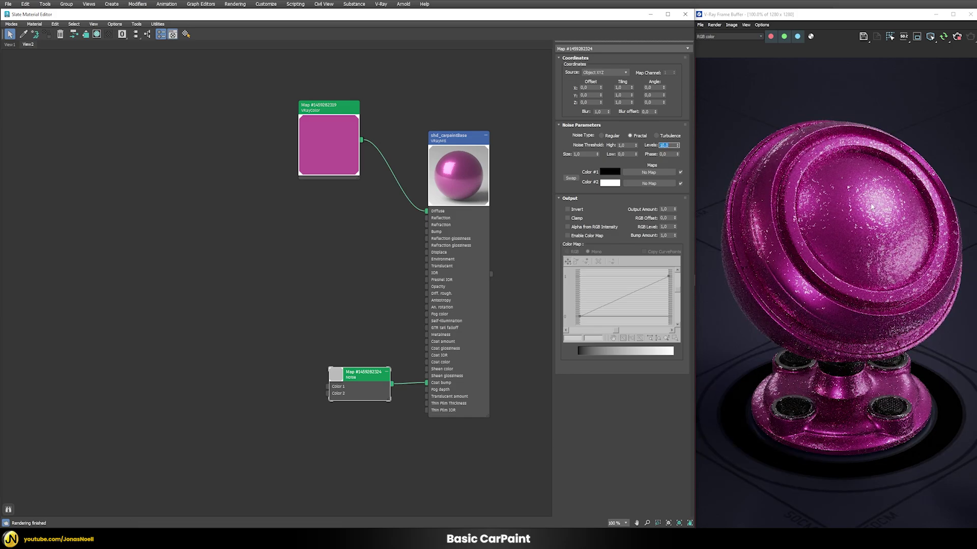
- Set the coat bump amount of shd_carpaintBase to 1 and inspect the distorted coat reflections up close in the render
double_click(453, 136)
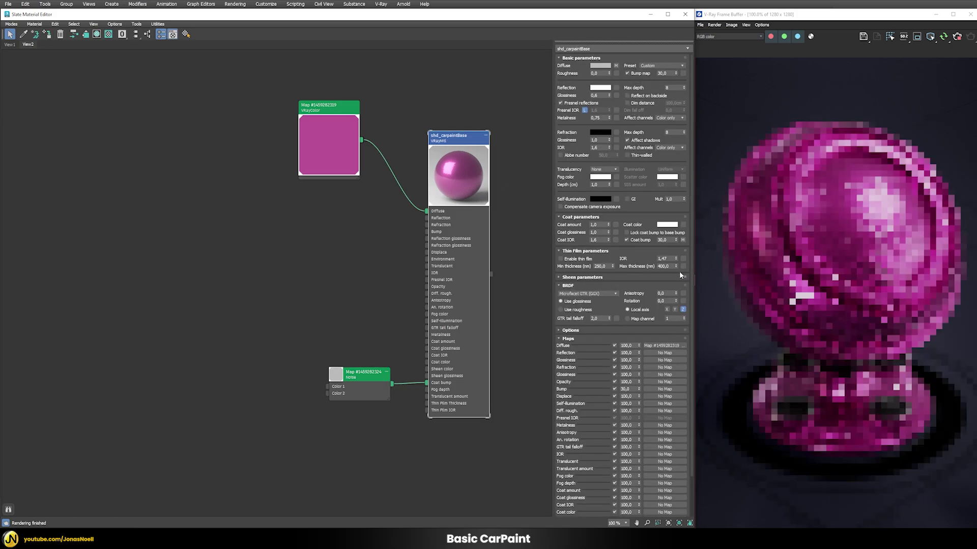
double_click(670, 240)
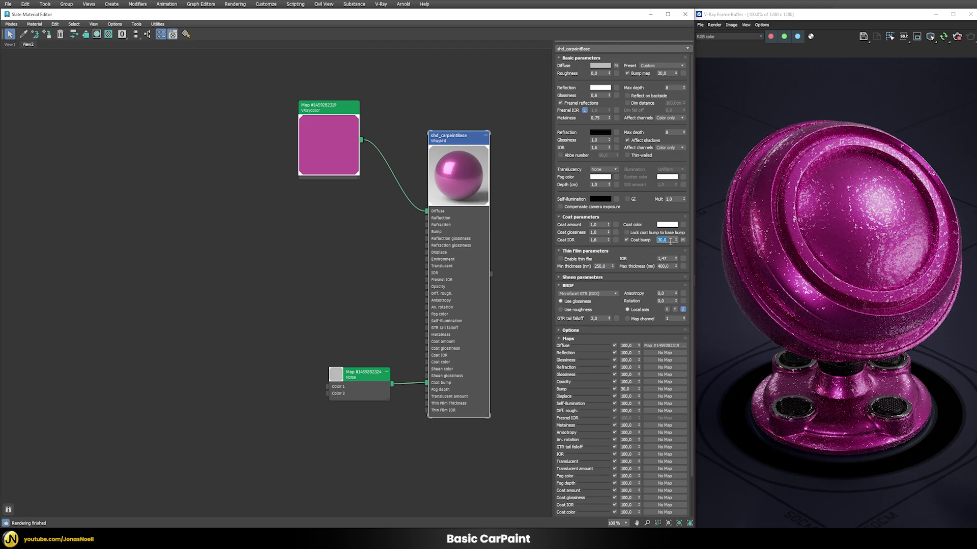
text(1)
key(Return)
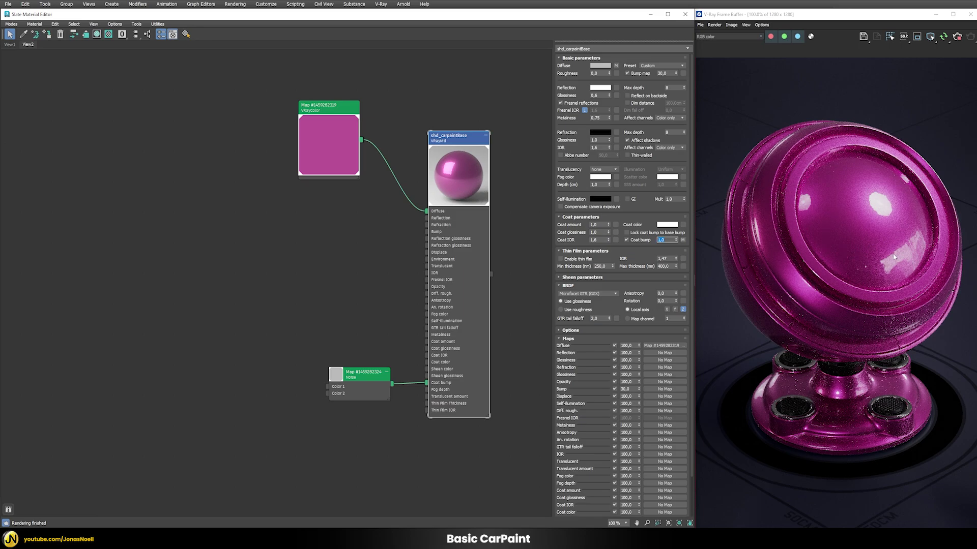
scroll(883, 206, up, 2)
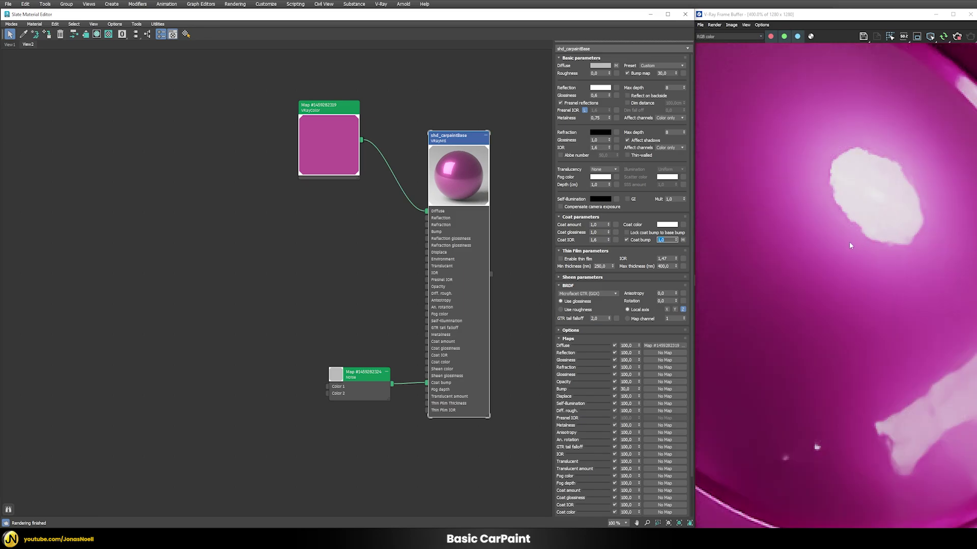
middle_drag(849, 245, 755, 166)
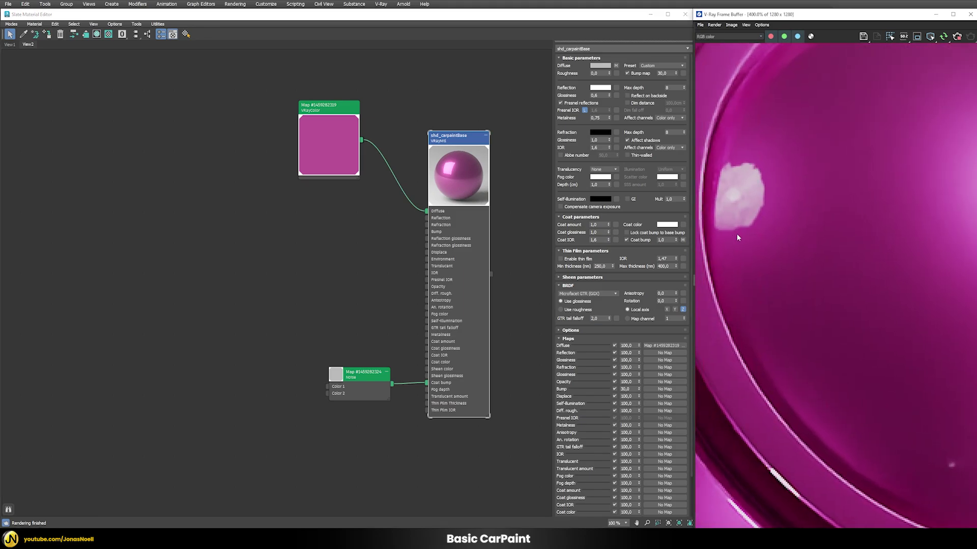
middle_drag(861, 235, 831, 235)
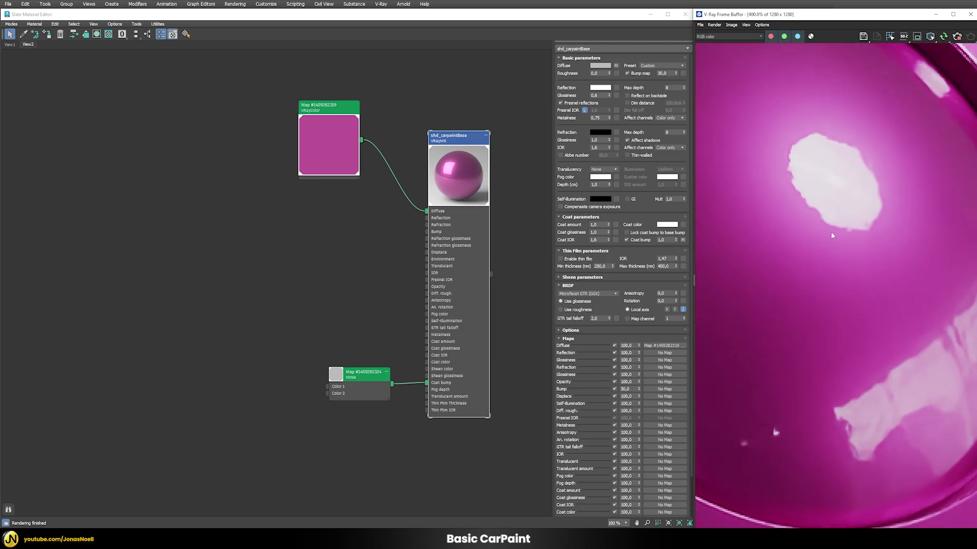
middle_drag(889, 306, 872, 257)
scroll(877, 279, down, 2)
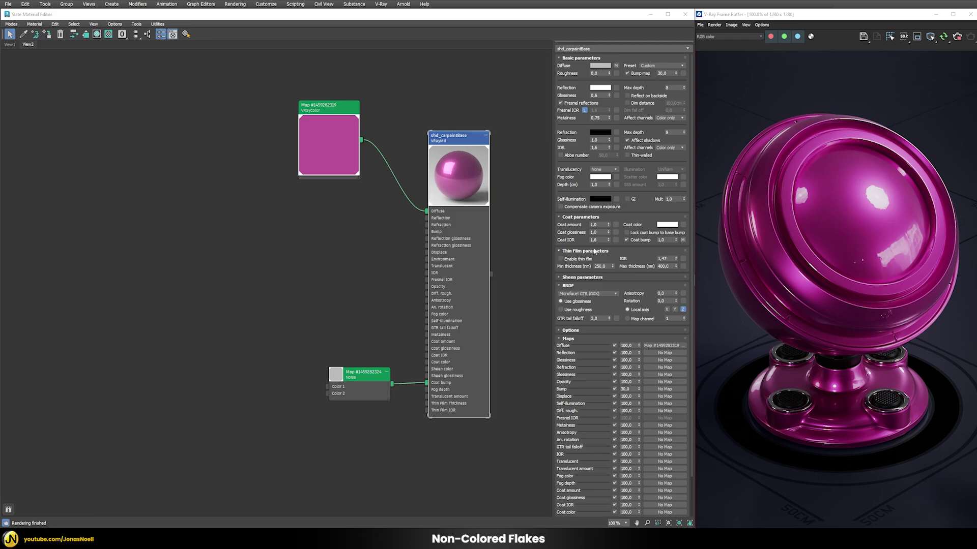
- Set the coat amount of shd_carpaintBase to 0
click(600, 224)
text(0)
key(Return)
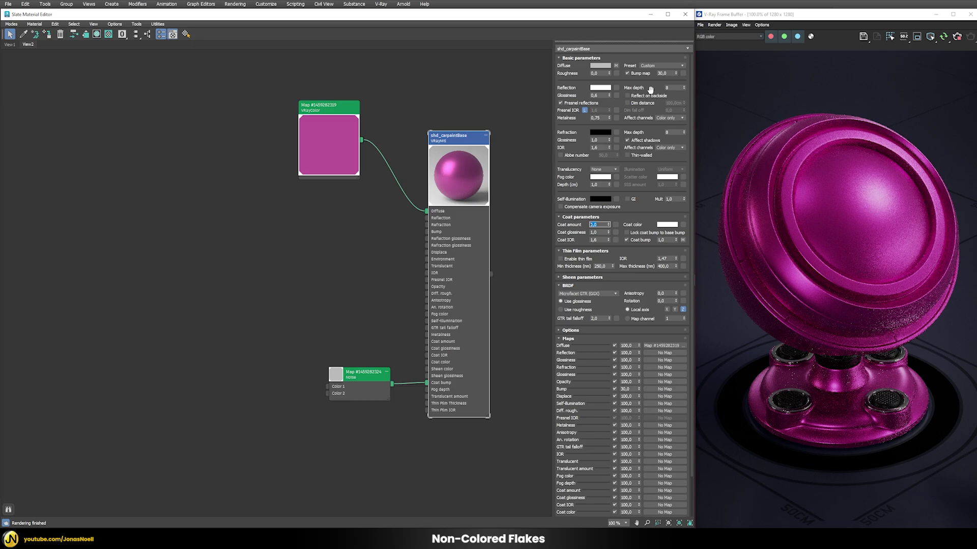
- Add a VRayNormalMap to the base bump map of shd_carpaintBase
click(682, 72)
text(vrayn)
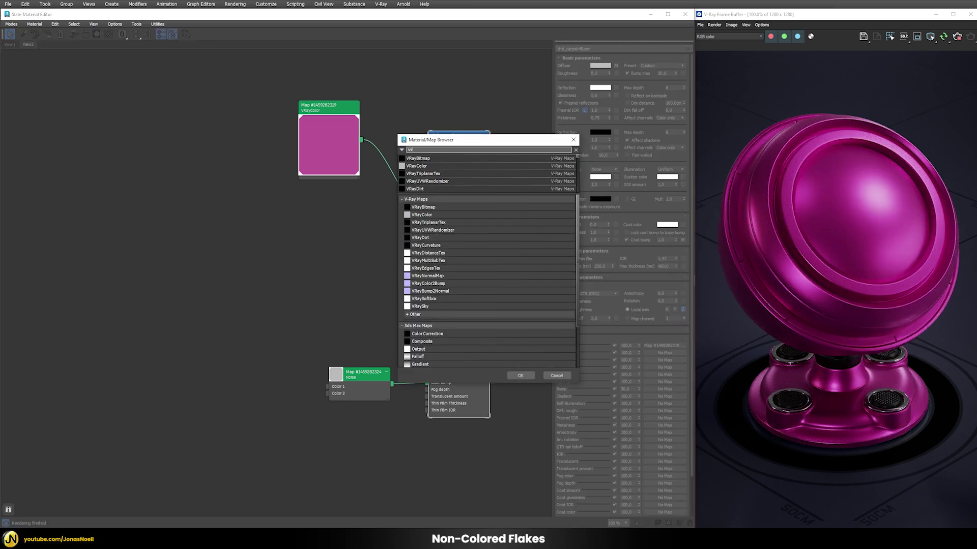
double_click(434, 161)
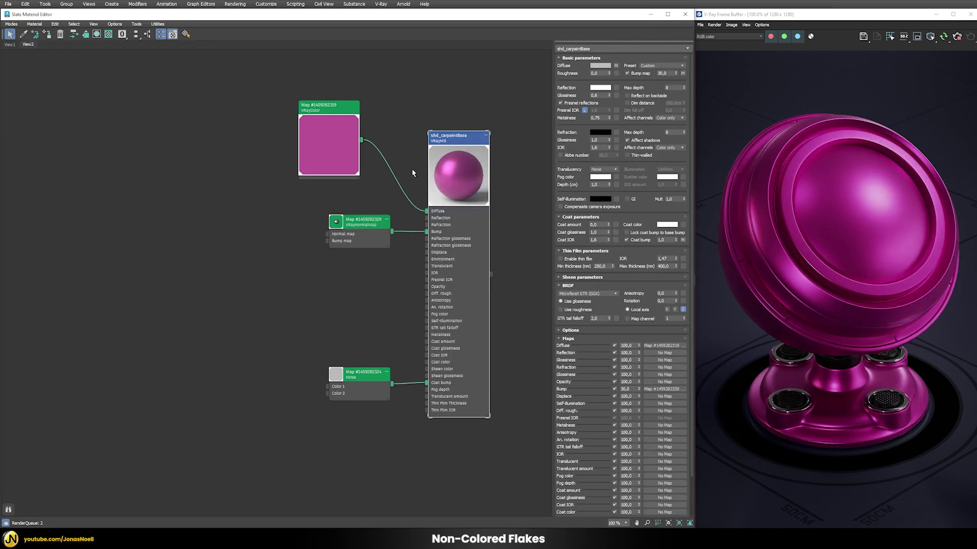
- Assign a VRayBitmap with texNormal_flakes_001_2K.jpg as the normal map of the VRayNormalMap
click(647, 66)
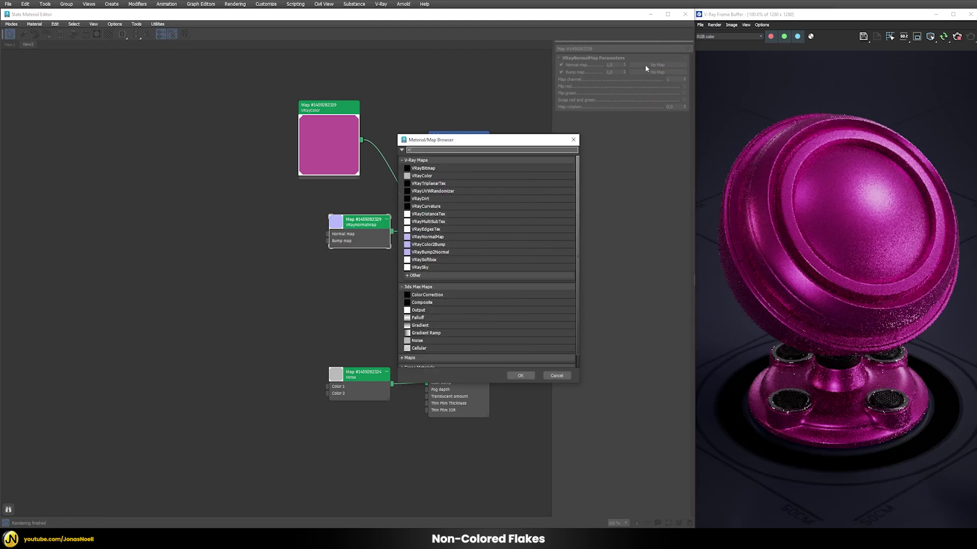
text(vrayb)
double_click(409, 159)
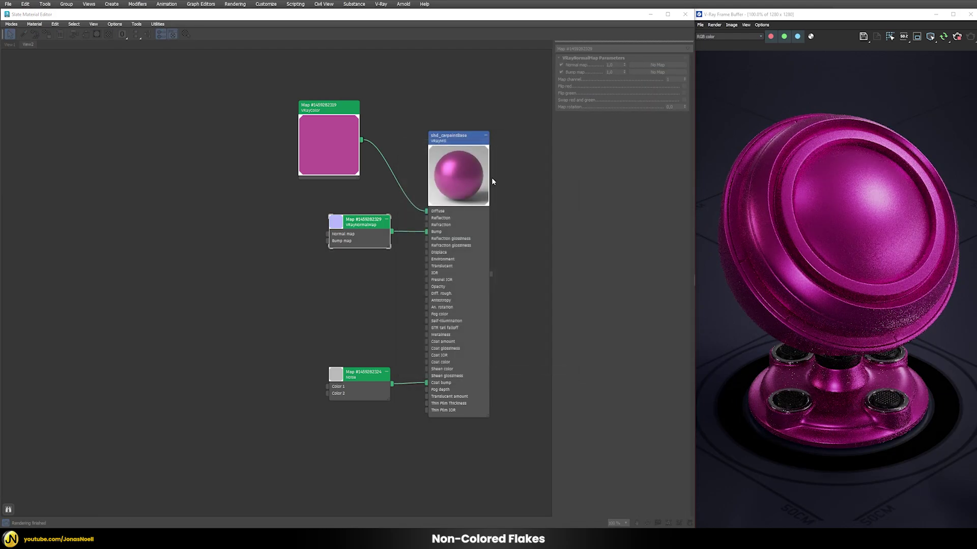
click(64, 73)
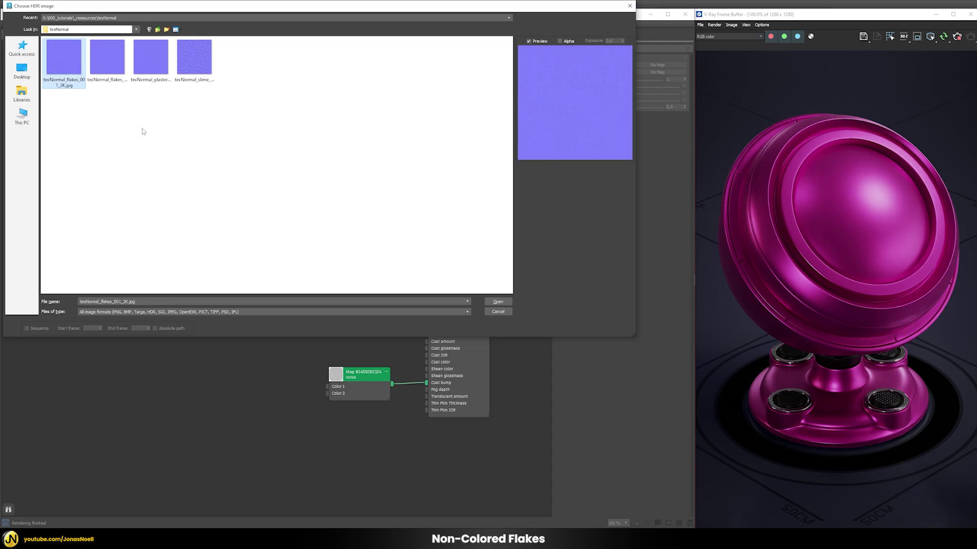
click(490, 302)
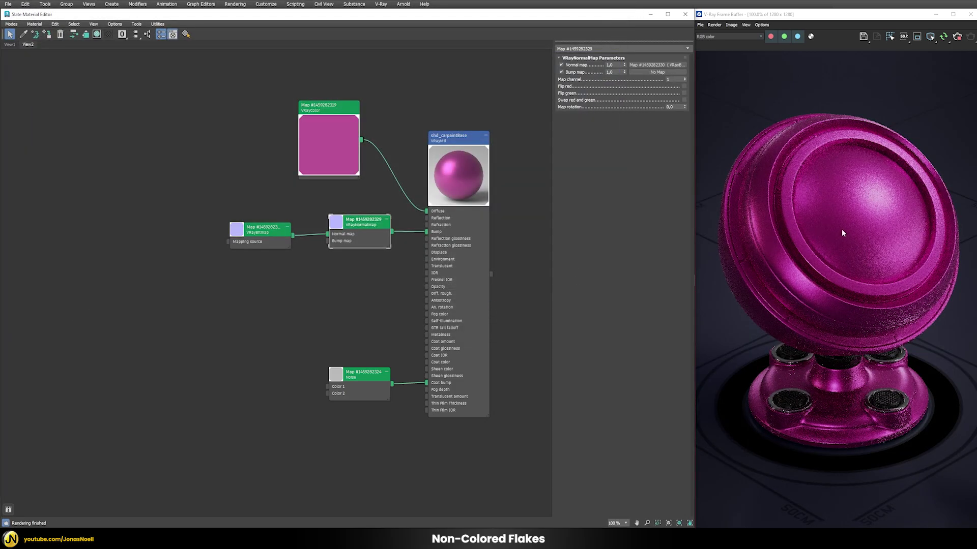
- Limit rendering to a region around the shader ball's central highlight and set the flakes bitmap's filter multiplier to 0.01
scroll(872, 213, up, 2)
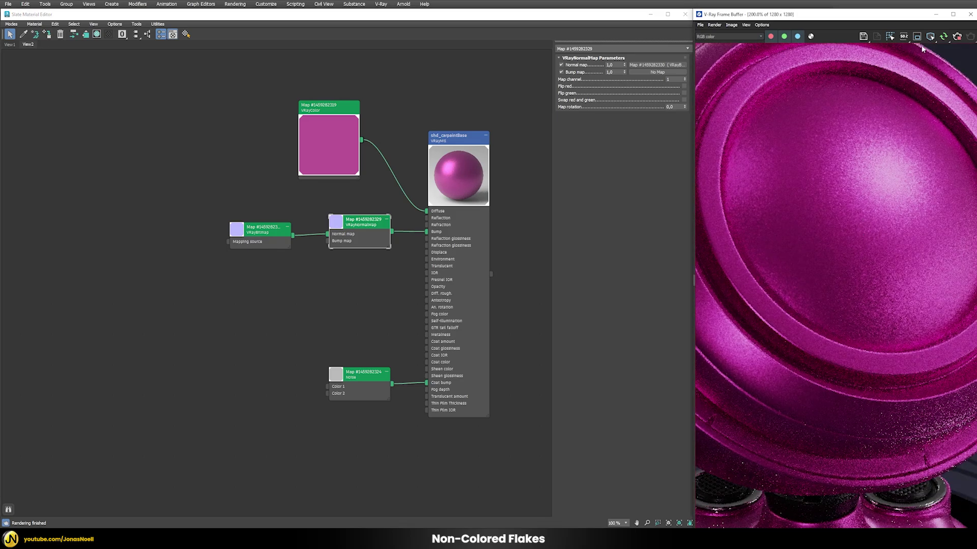
drag(778, 114, 941, 272)
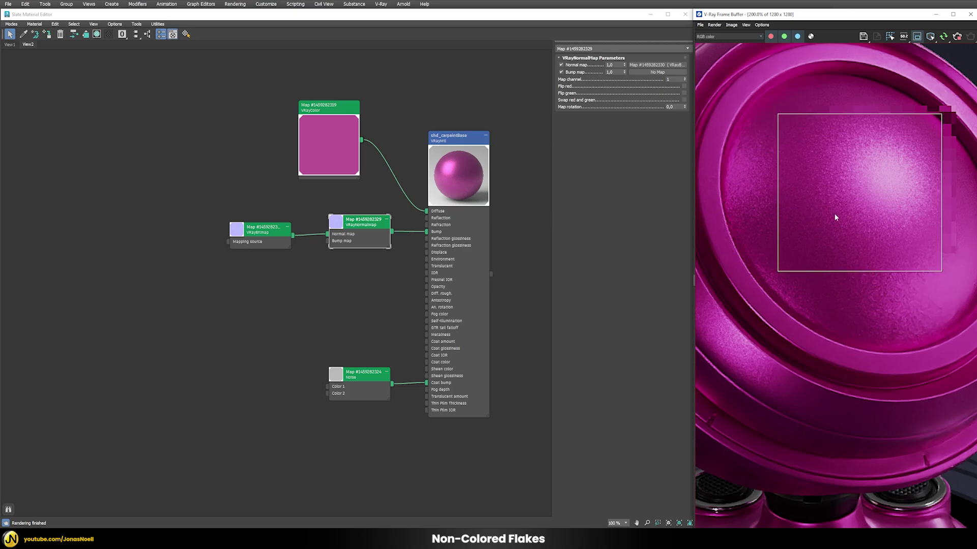
click(239, 231)
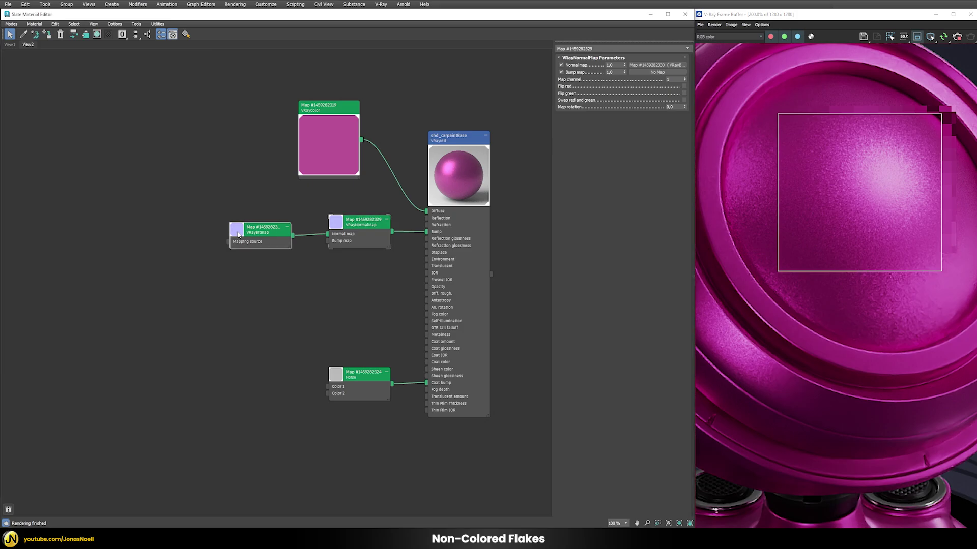
double_click(239, 234)
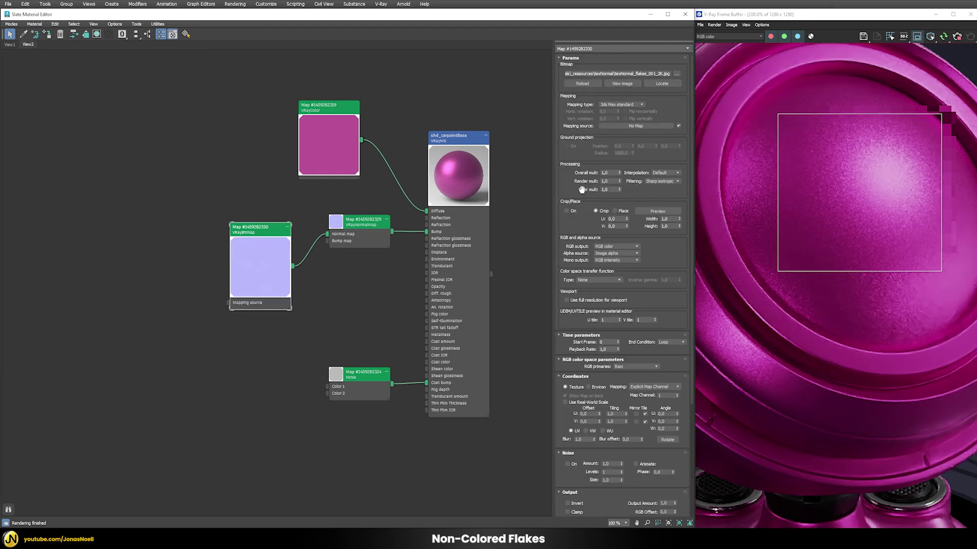
drag(583, 191, 612, 189)
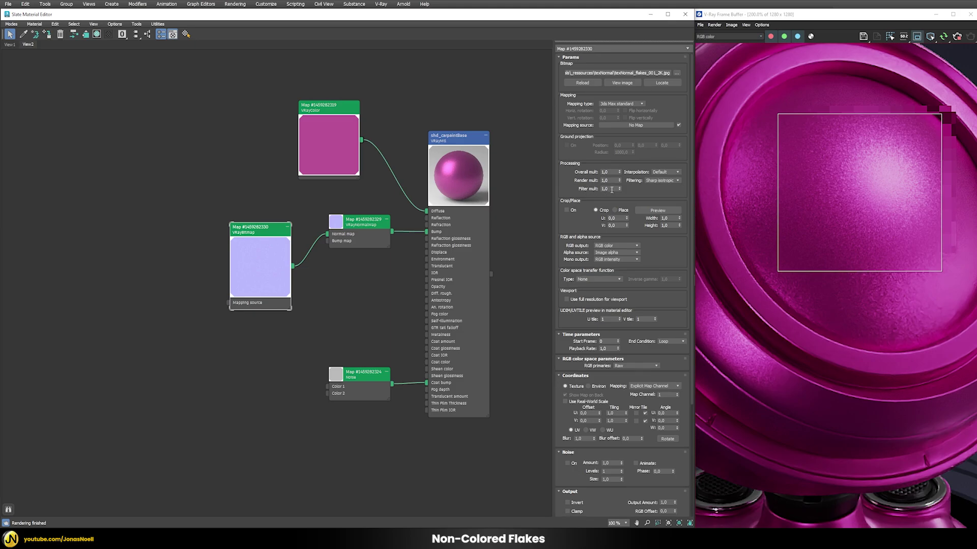
double_click(616, 189)
text(0,01)
key(Return)
- Add a VRayTriplanarTex as the mapping source of the flakes VRayBitmap
click(634, 125)
text(vray)
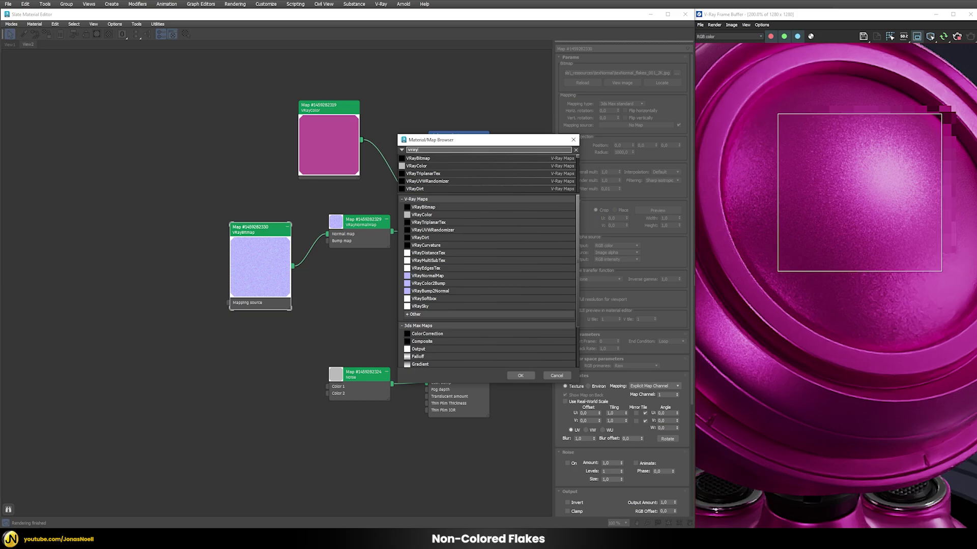
text(tri)
key(Return)
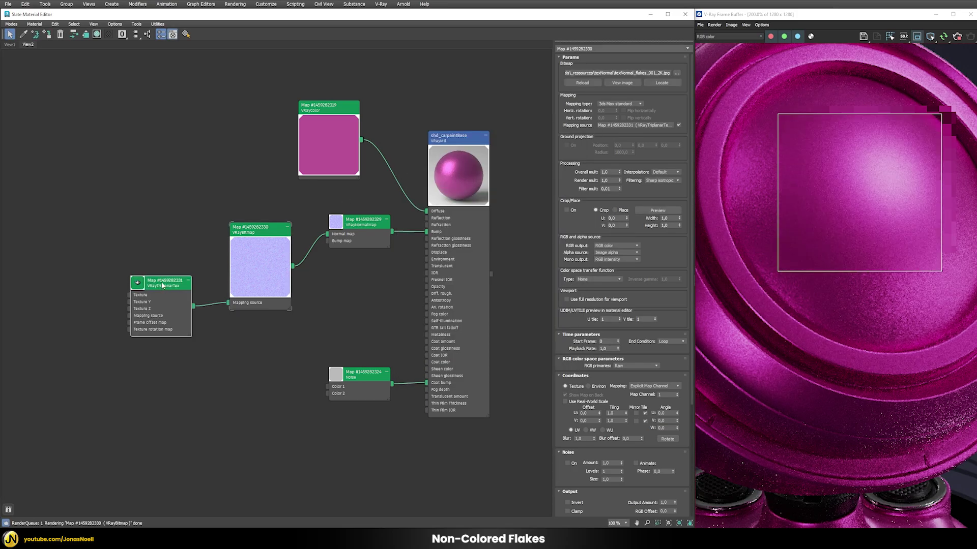
- Set the size of the VRayTriplanarTex to 100 cm
double_click(162, 286)
double_click(676, 92)
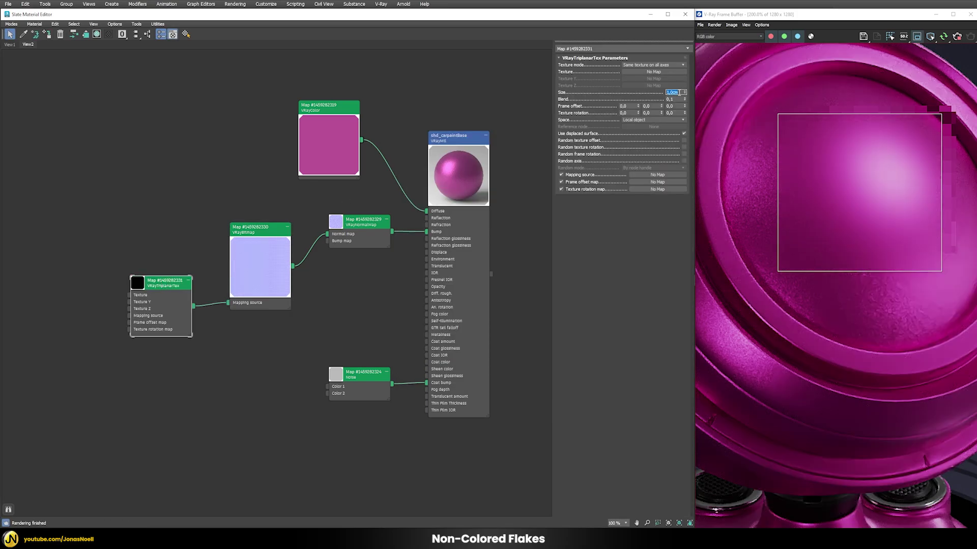
text(100)
key(Return)
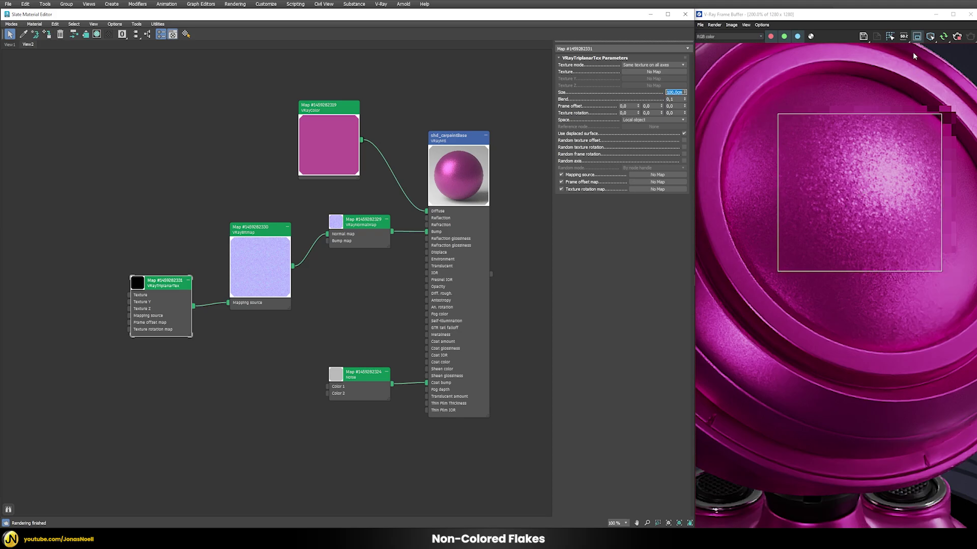
- Switch off region rendering and check the flakes across the whole shader ball
click(916, 36)
right_click(829, 231)
click(829, 216)
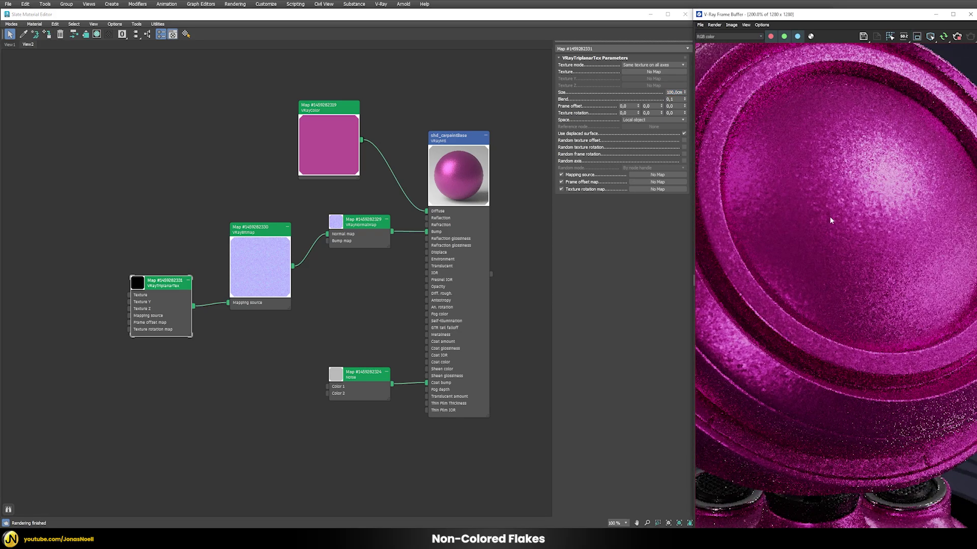
scroll(829, 216, down, 3)
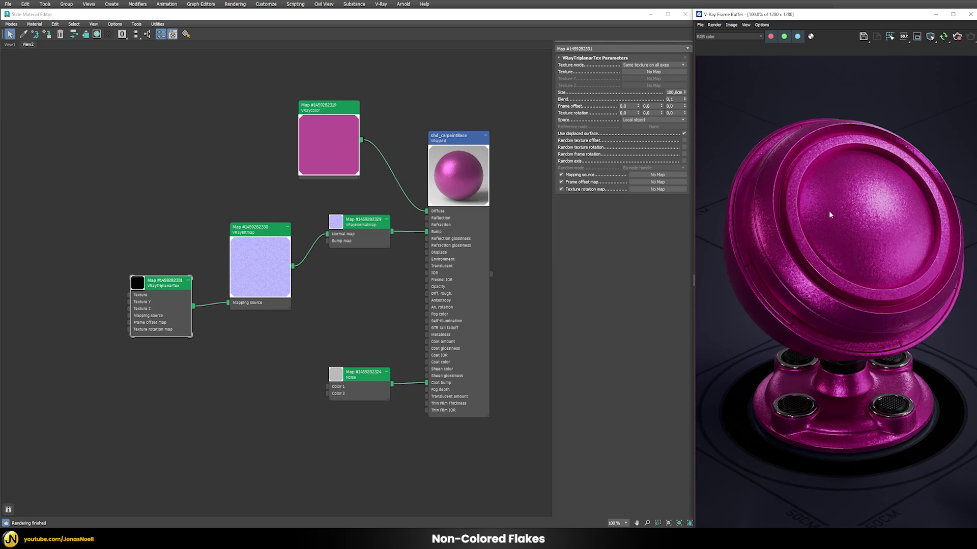
scroll(797, 165, up, 2)
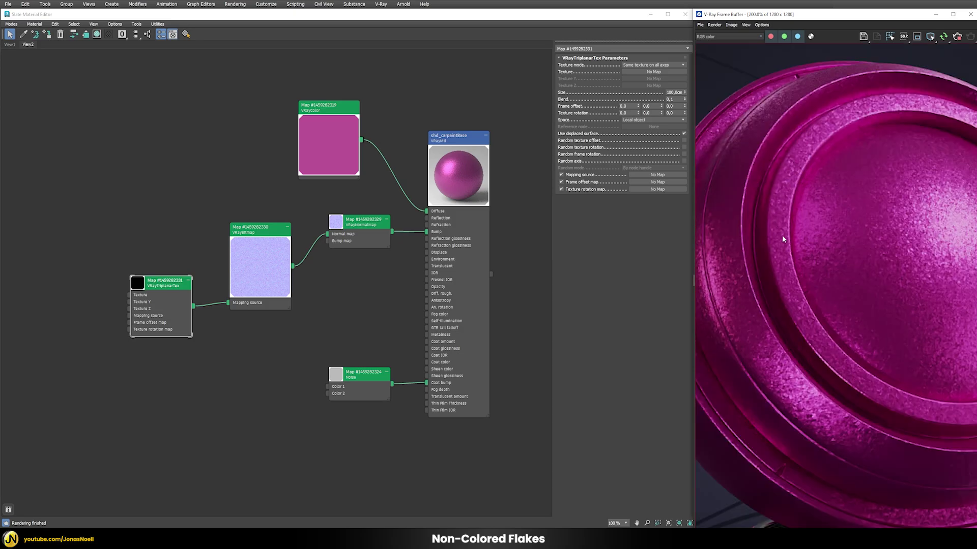
scroll(892, 278, down, 2)
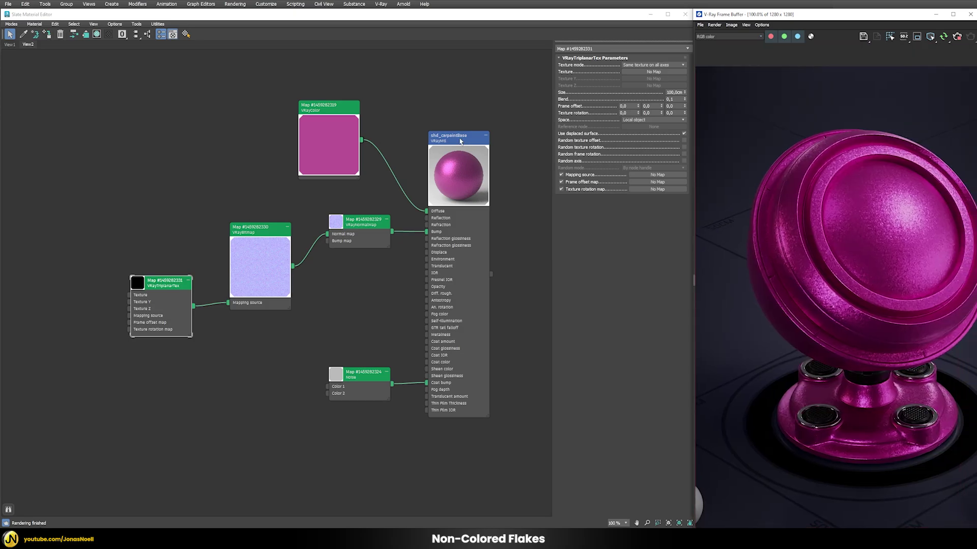
- Try a bump map amount of 10 on the shd_carpaintBase material and settle on 25
double_click(459, 141)
double_click(664, 73)
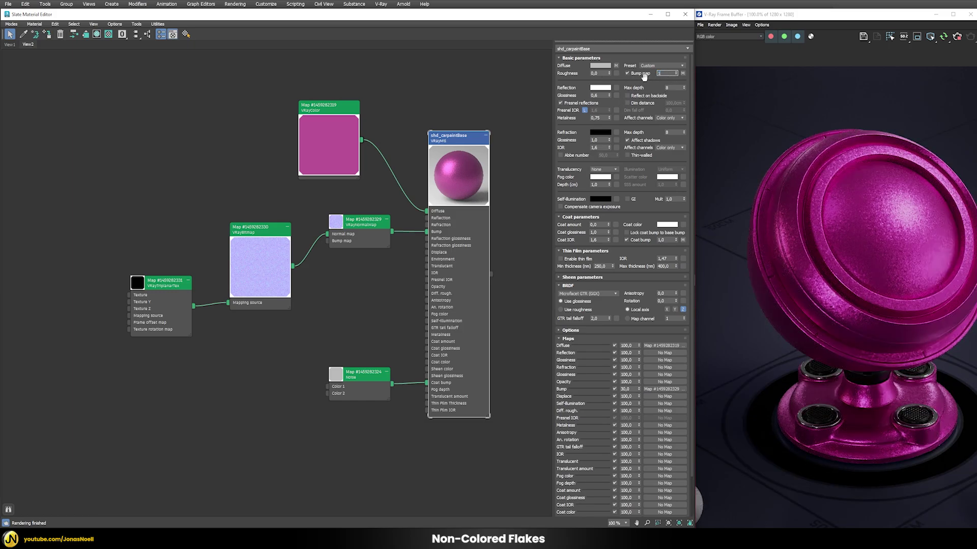
text(10)
key(Return)
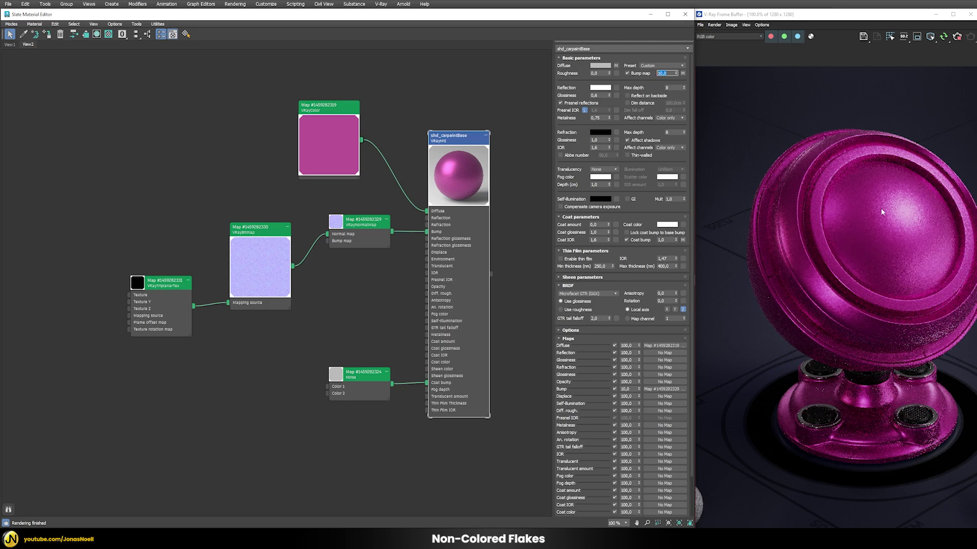
scroll(888, 220, up, 2)
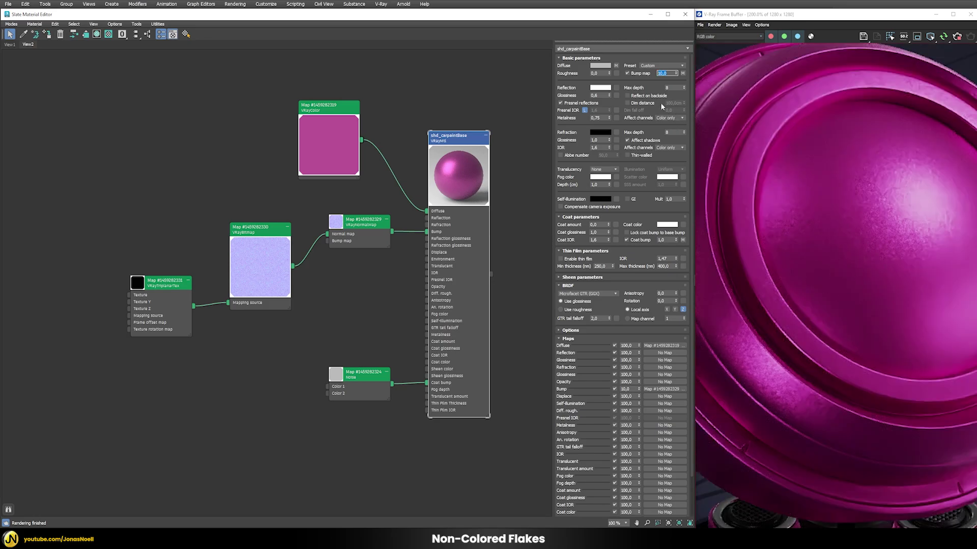
text(25)
key(Return)
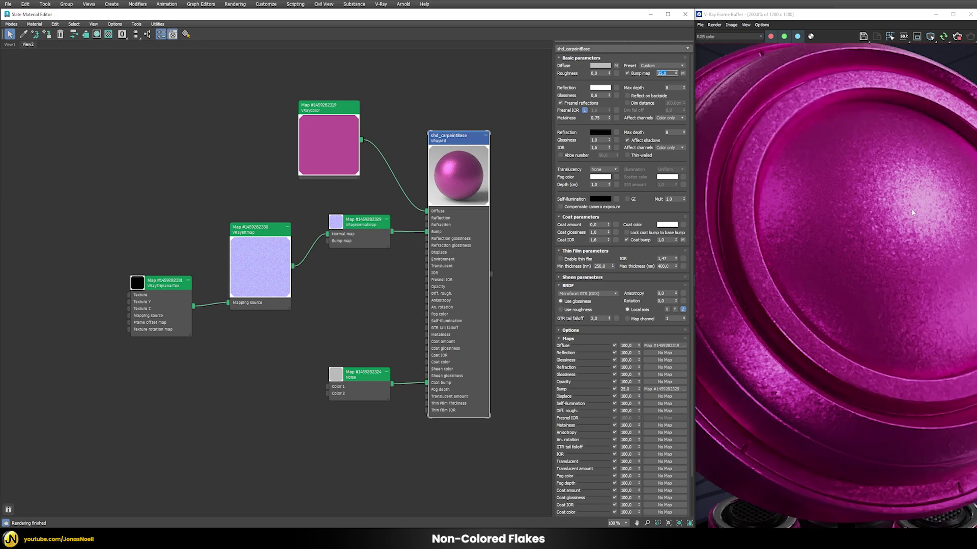
- Examine the flake texture around the shader ball's highlight in the render, both close up and from a distance
scroll(887, 215, up, 1)
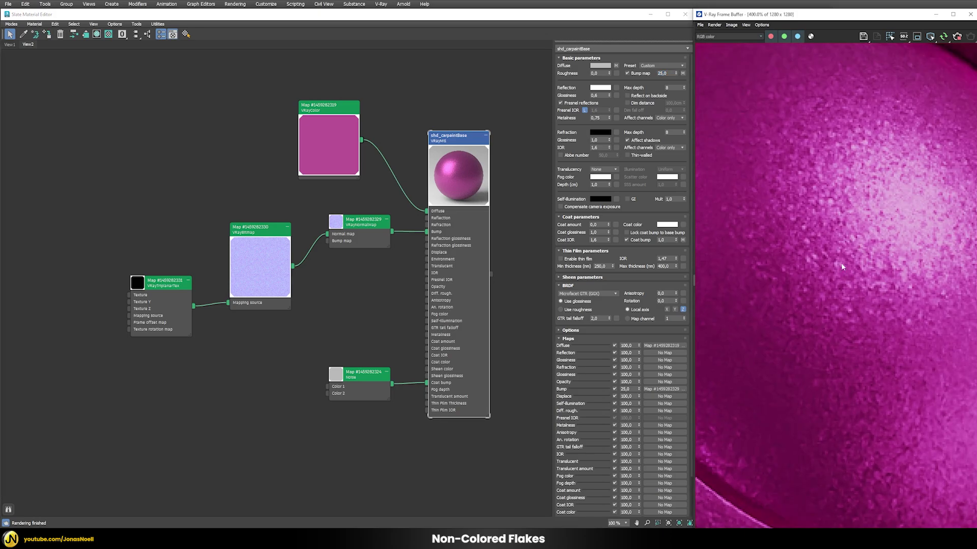
scroll(838, 265, down, 2)
scroll(847, 208, up, 1)
scroll(848, 213, down, 1)
scroll(868, 171, up, 1)
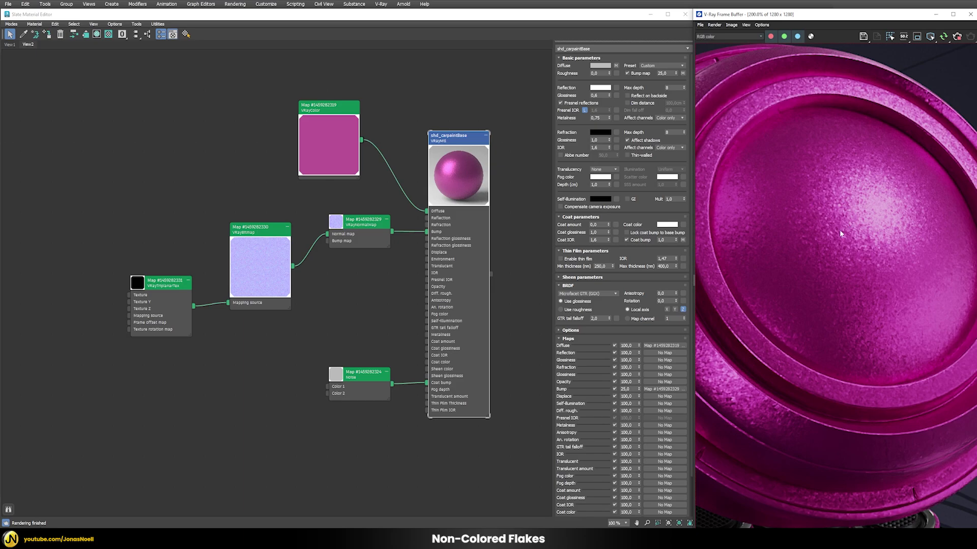
scroll(849, 211, down, 1)
scroll(854, 247, up, 1)
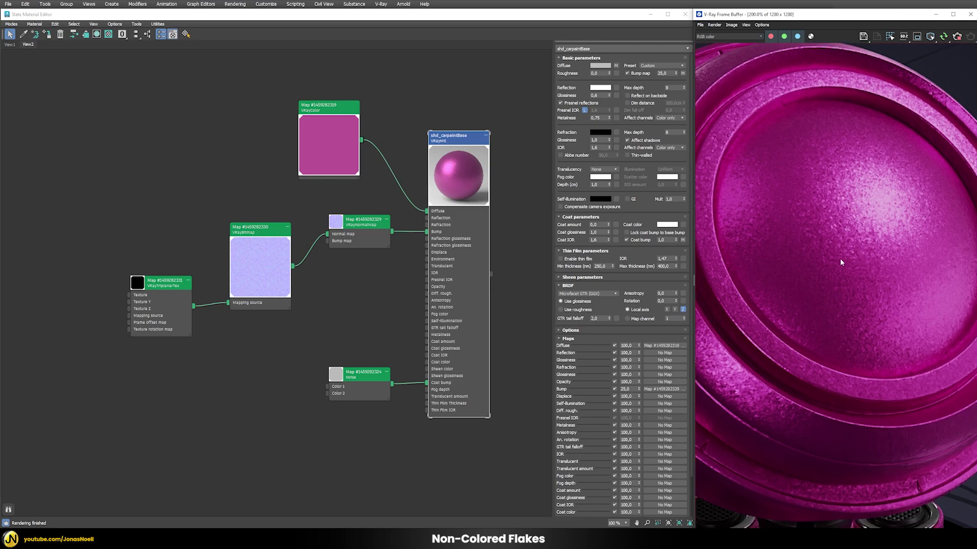
scroll(842, 261, down, 1)
scroll(849, 259, up, 1)
scroll(853, 245, down, 1)
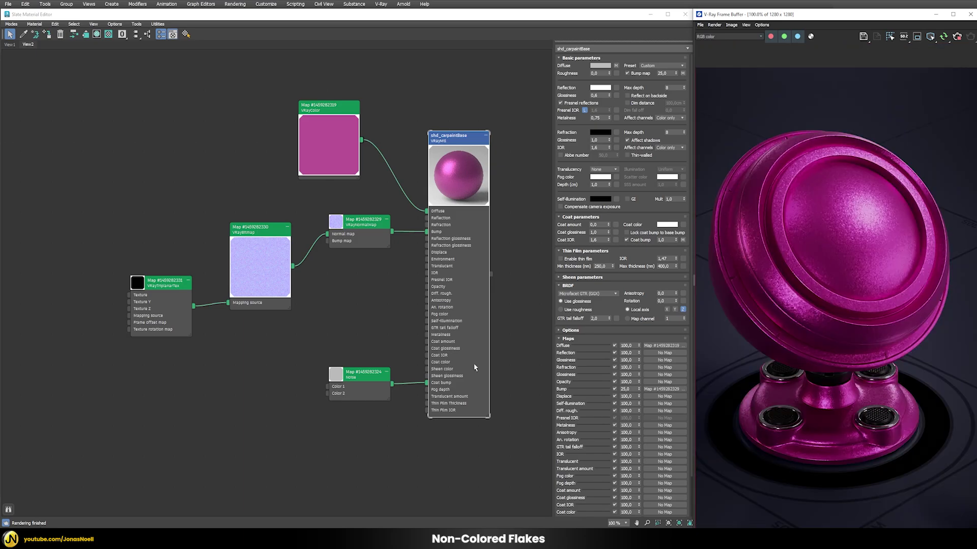
- Set the coat amount of shd_carpaintBase to 1 and inspect the clear coat over the flakes
click(599, 225)
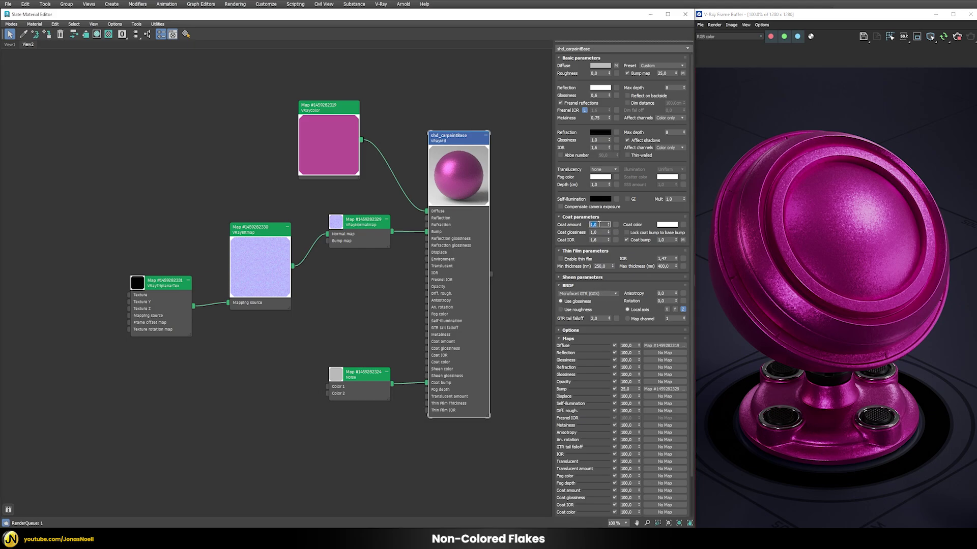
text(1)
key(Return)
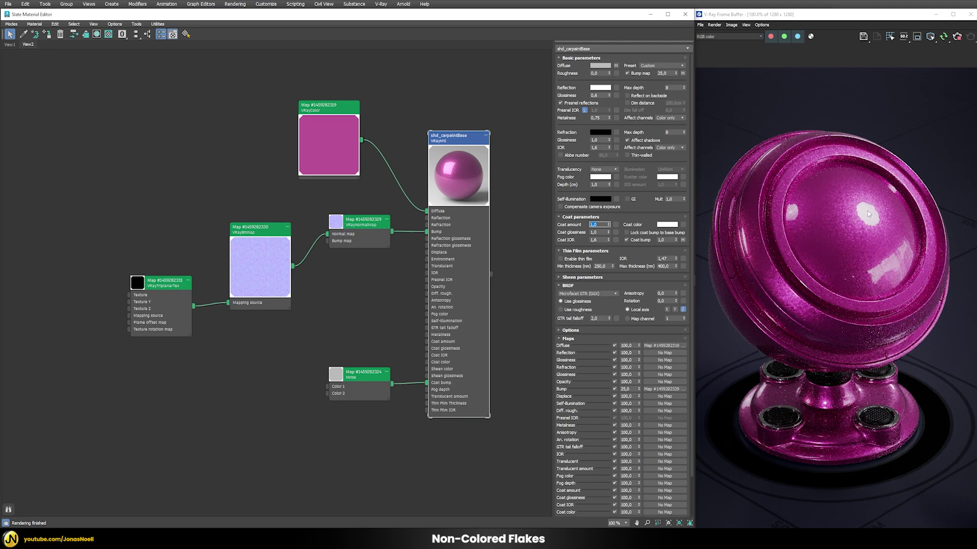
scroll(868, 211, up, 4)
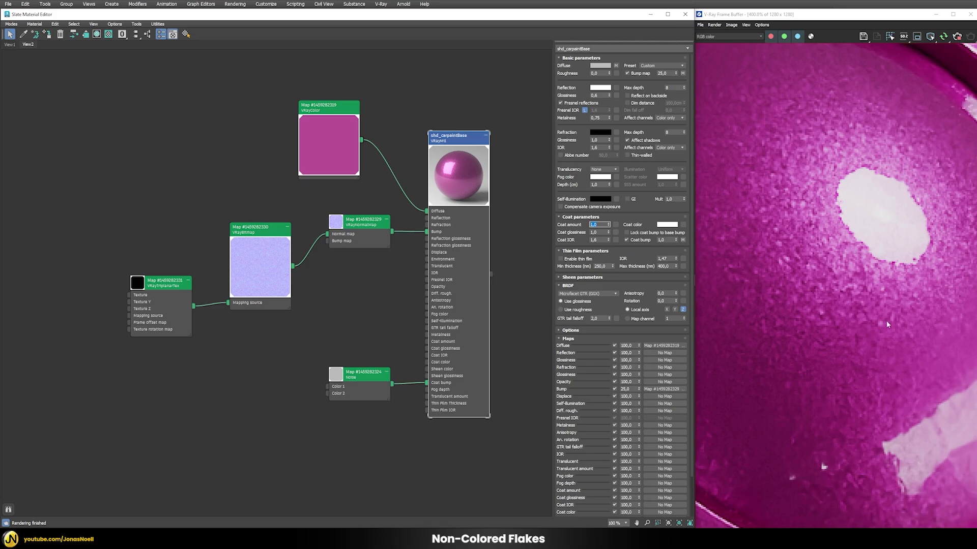
scroll(819, 264, down, 2)
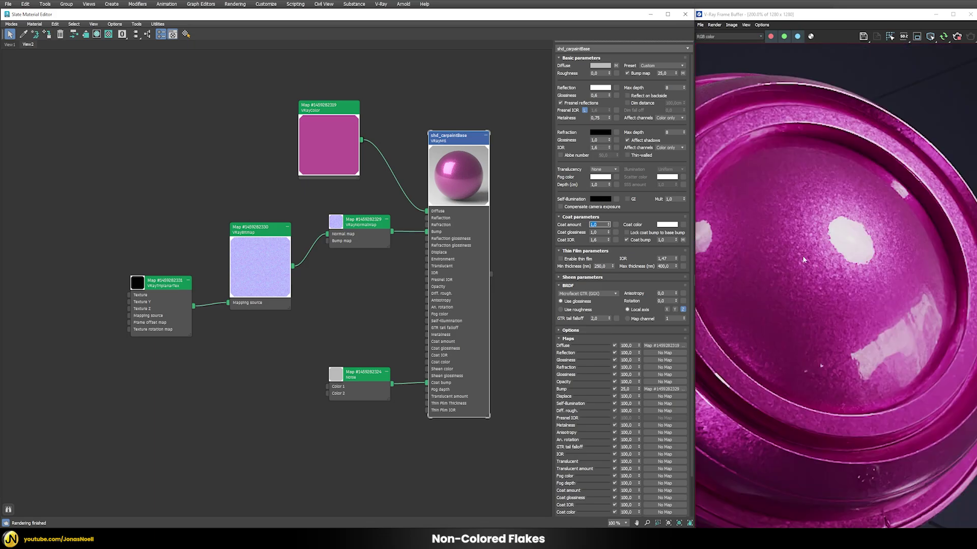
scroll(830, 261, down, 1)
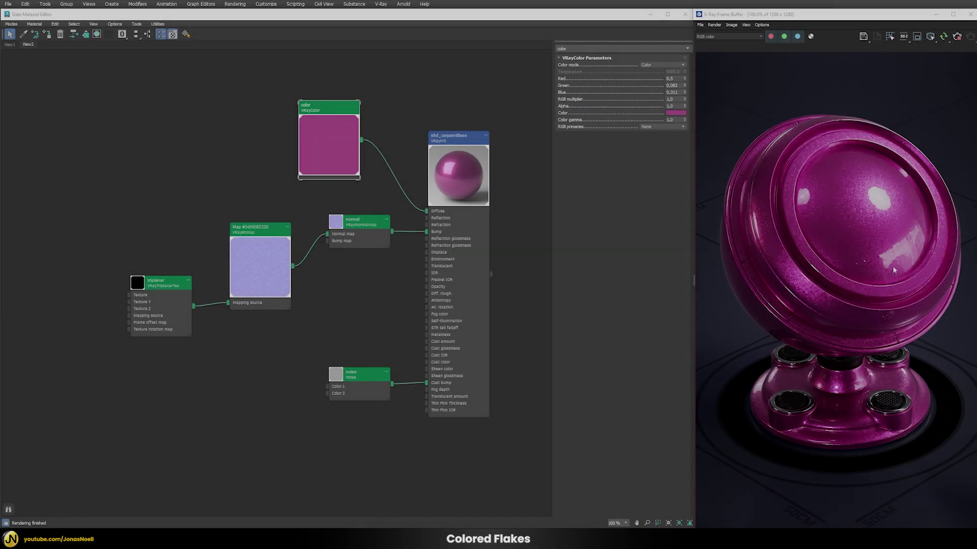
- Examine the colour of the individual flakes around the clear coat reflections on the rendered shader ball
scroll(848, 229, up, 4)
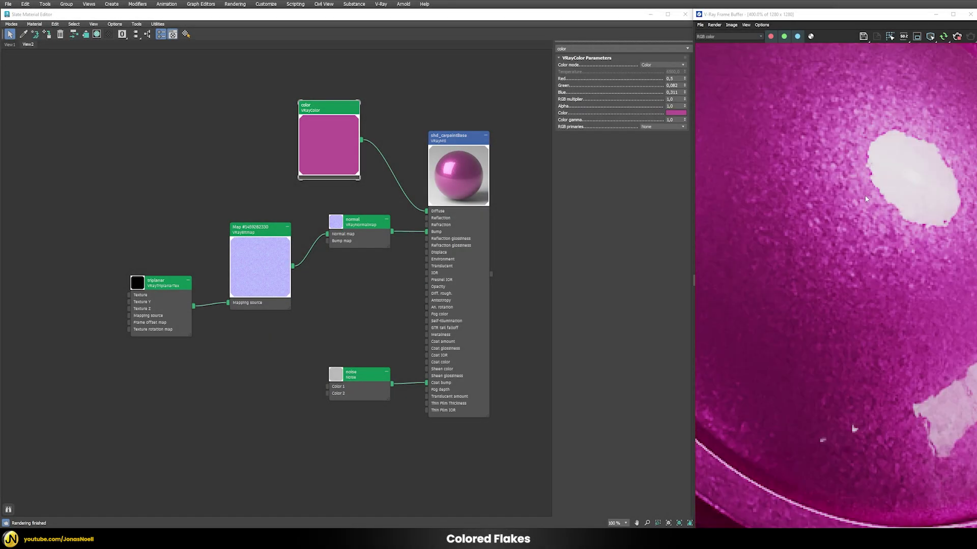
mouse_move(835, 242)
middle_down()
mouse_move(785, 157)
mouse_move(837, 168)
mouse_move(806, 173)
mouse_move(847, 257)
mouse_move(839, 260)
middle_up()
scroll(848, 256, down, 2)
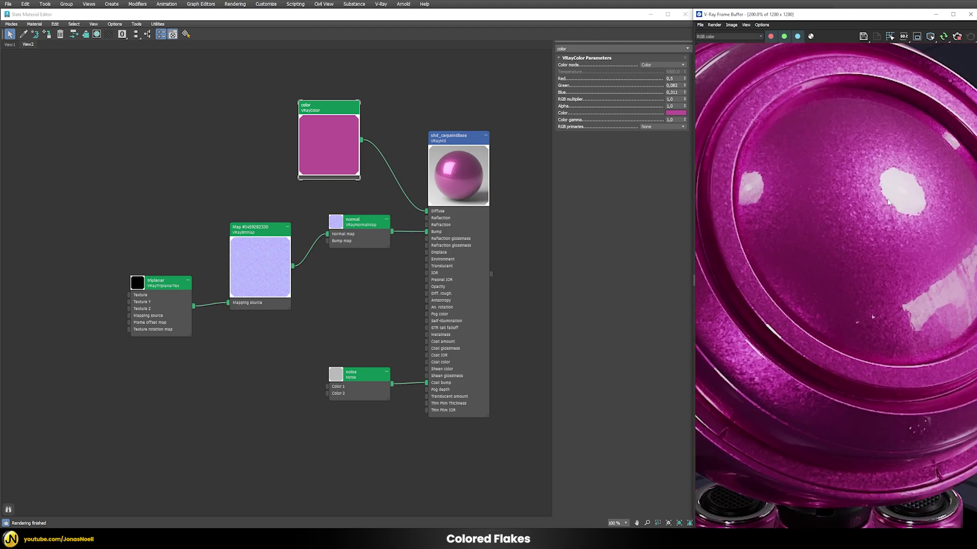
scroll(888, 203, up, 2)
middle_drag(888, 202, 862, 248)
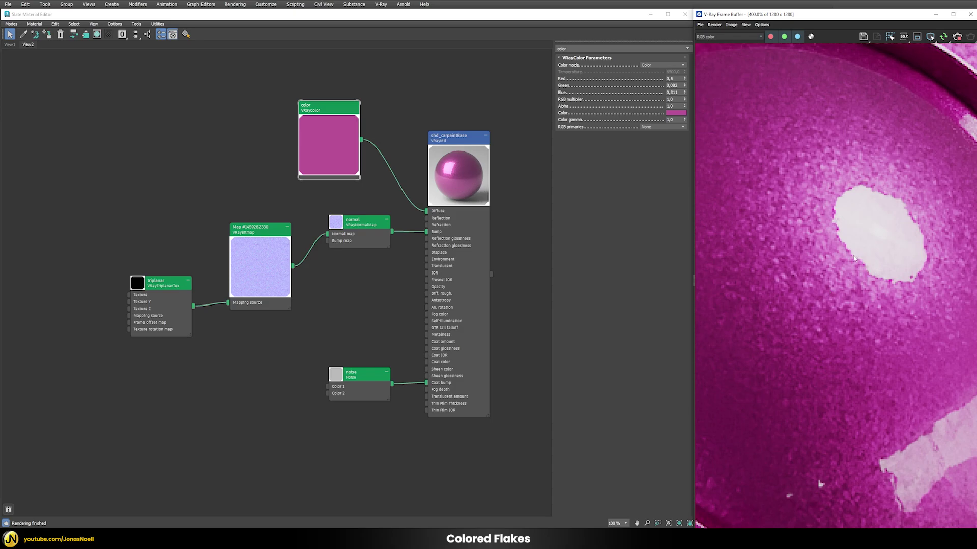
middle_drag(781, 223, 697, 267)
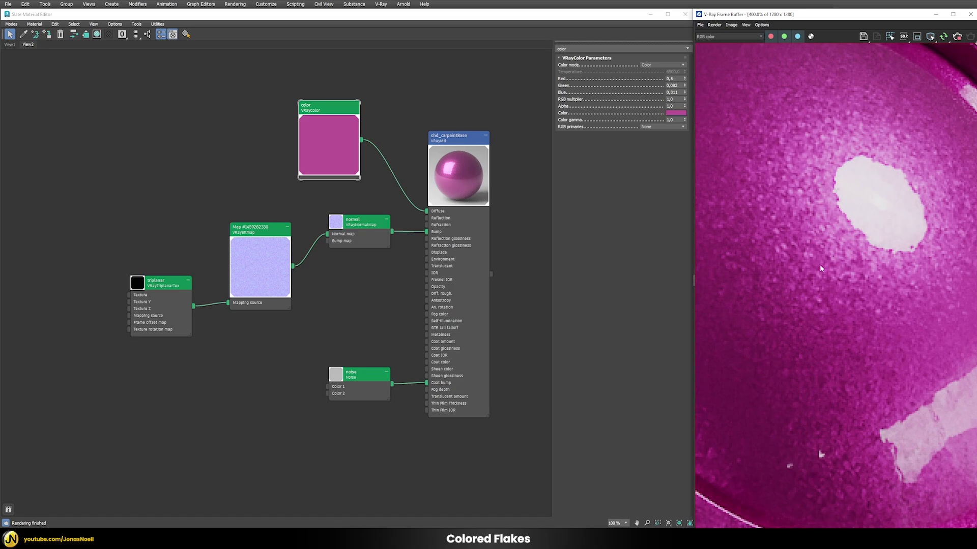
scroll(794, 297, down, 4)
middle_drag(793, 297, 845, 279)
scroll(835, 281, down, 2)
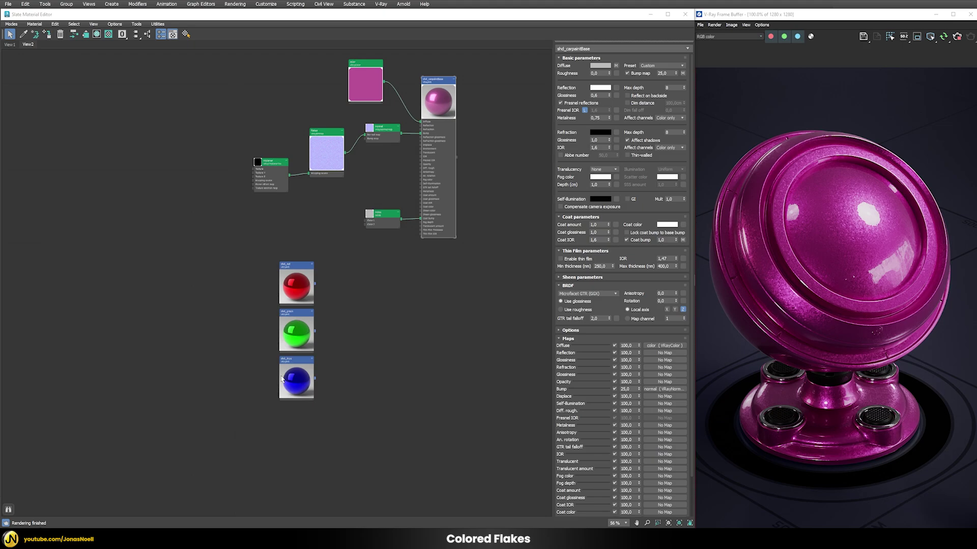
- Review the diffuse colours in the parameters of the shd_red and shd_blue materials
drag(345, 256, 257, 407)
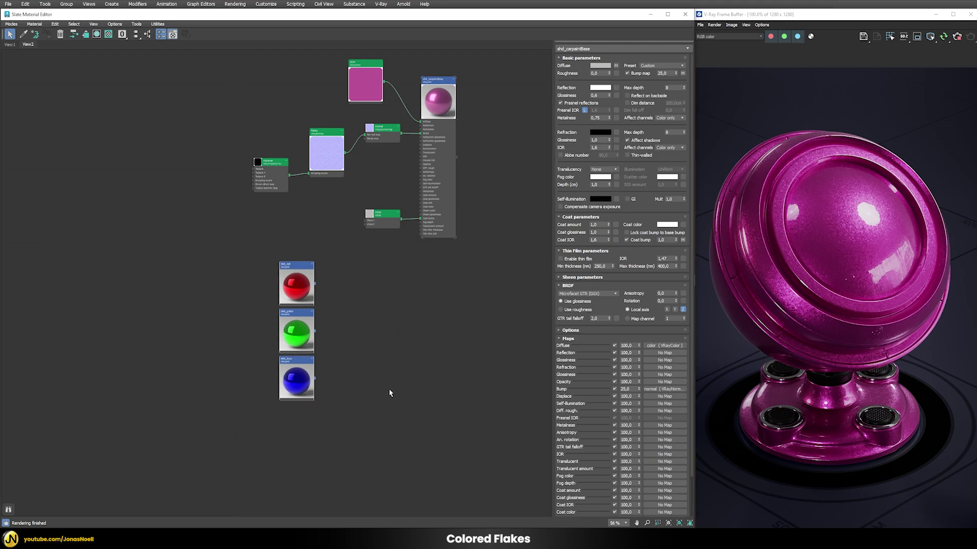
double_click(292, 295)
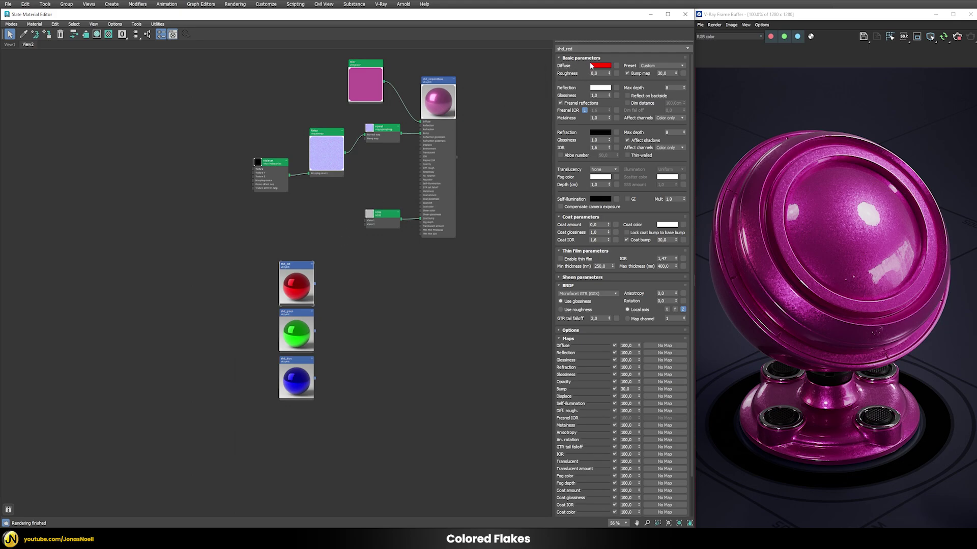
double_click(289, 373)
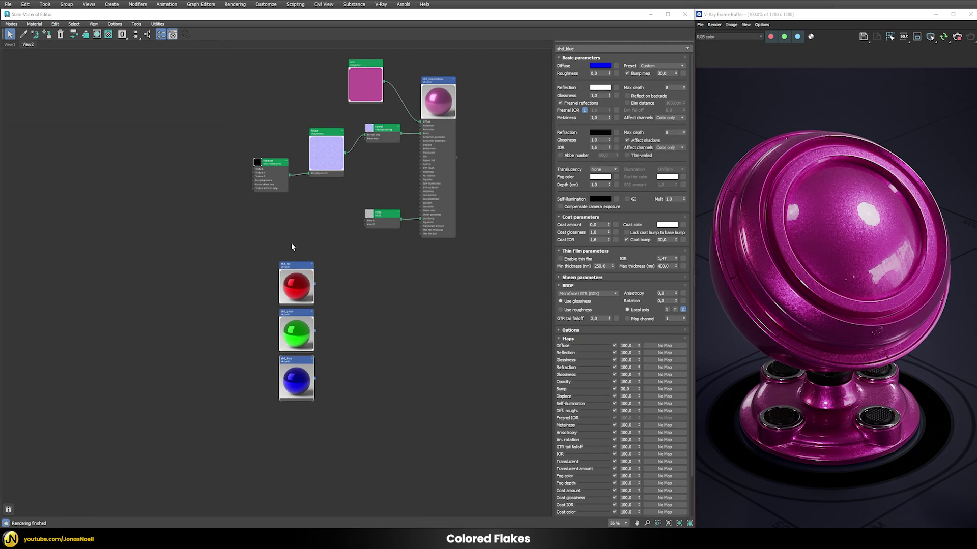
- Assign shd_red, shd_green and shd_blue to the shader ball one after another, and finish with shd_red again
right_click(303, 293)
click(342, 308)
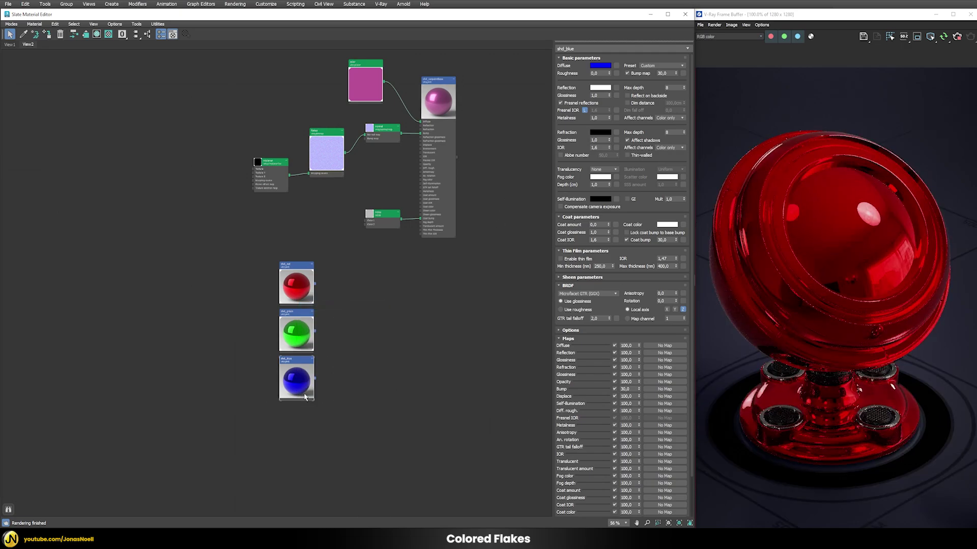
right_click(297, 340)
click(329, 115)
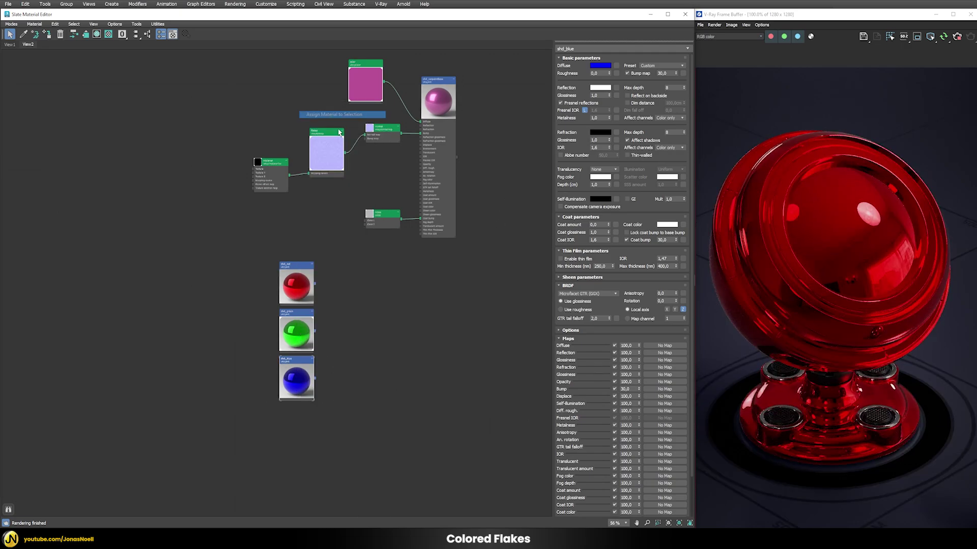
right_click(297, 381)
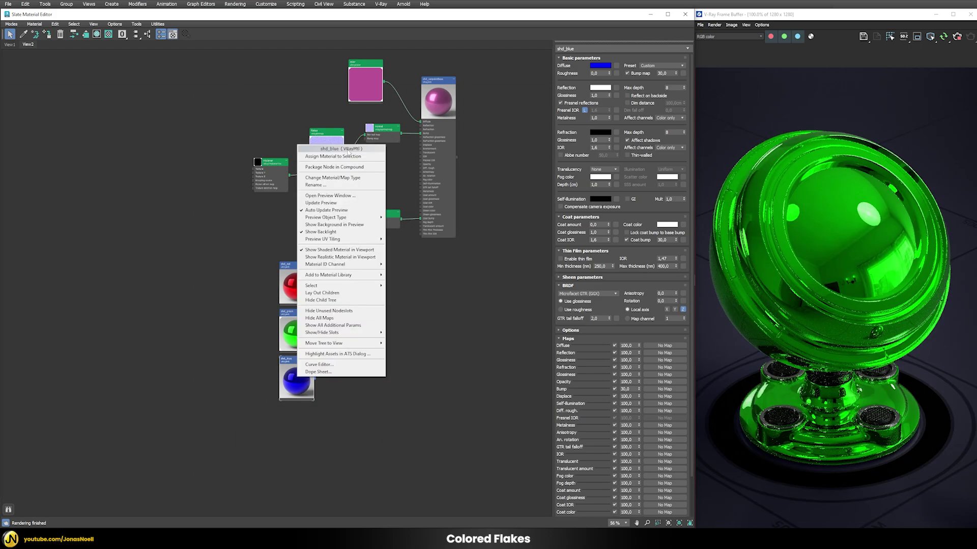
click(349, 155)
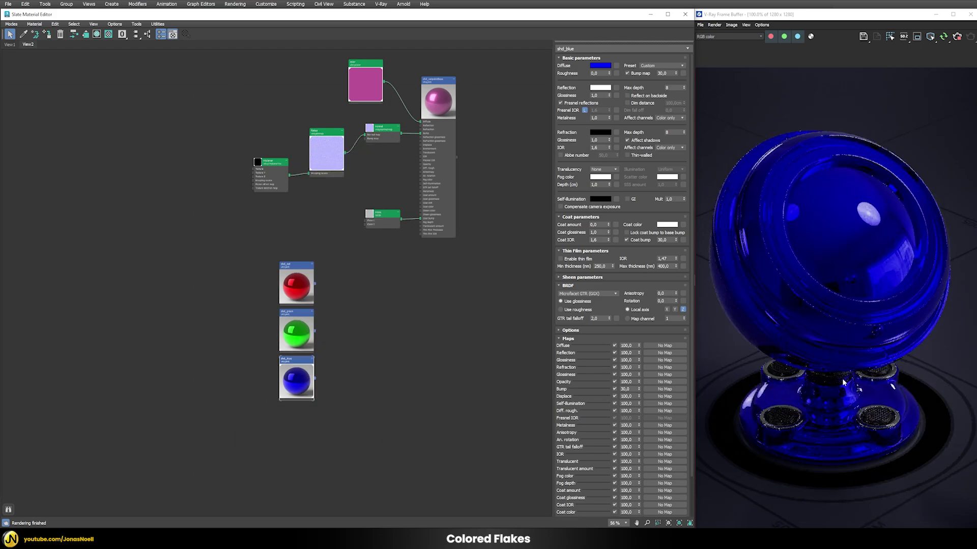
right_click(308, 293)
click(331, 299)
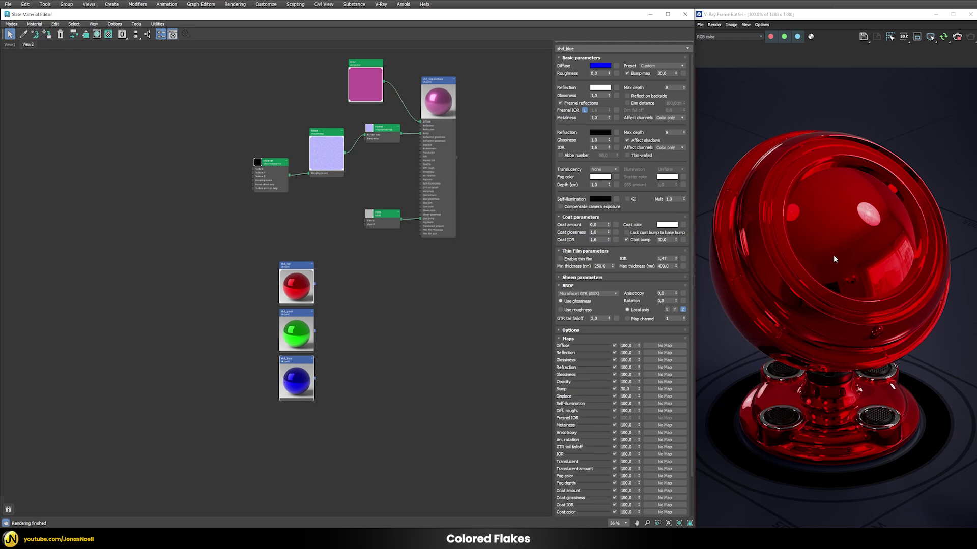
- Create a VRayBlendMtl and connect shd_red as its base material
right_click(417, 316)
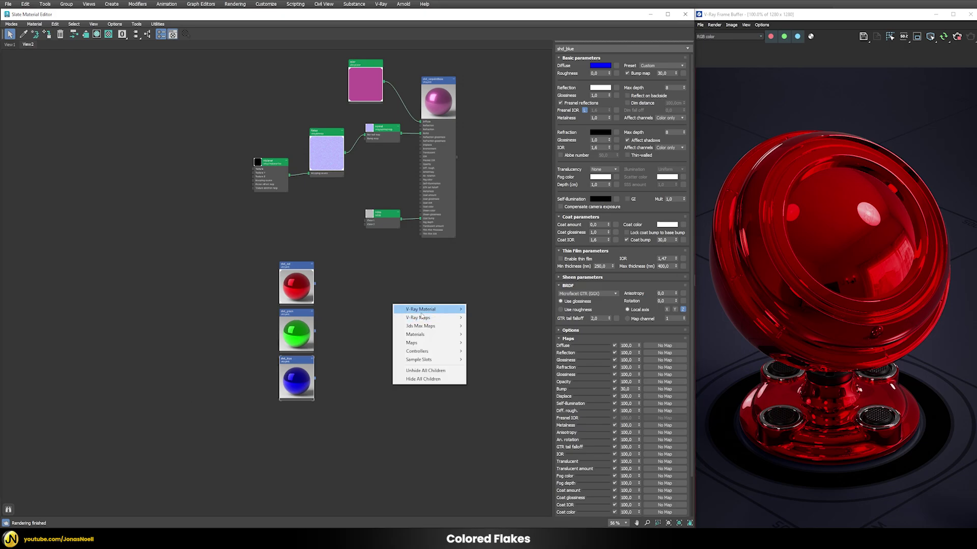
mouse_move(427, 309)
click(488, 324)
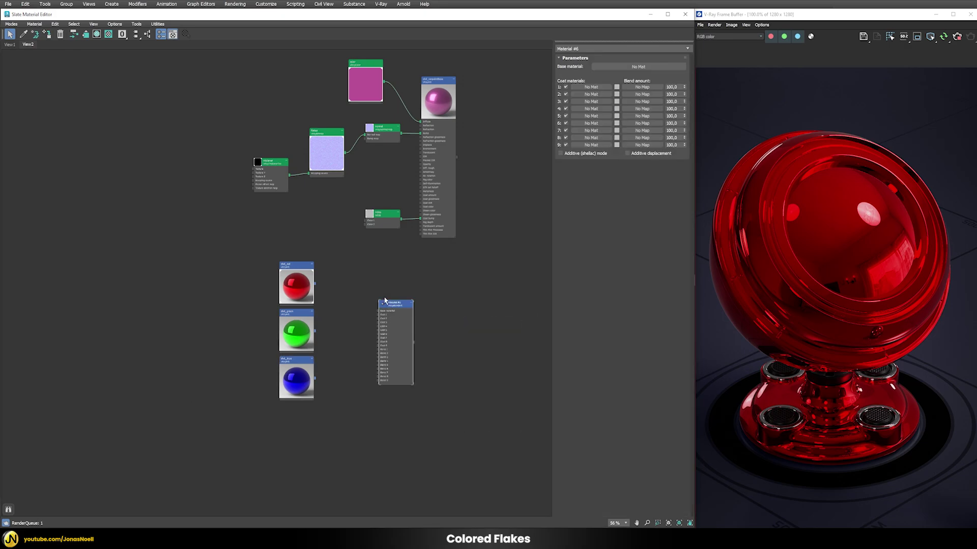
drag(315, 284, 626, 67)
click(329, 296)
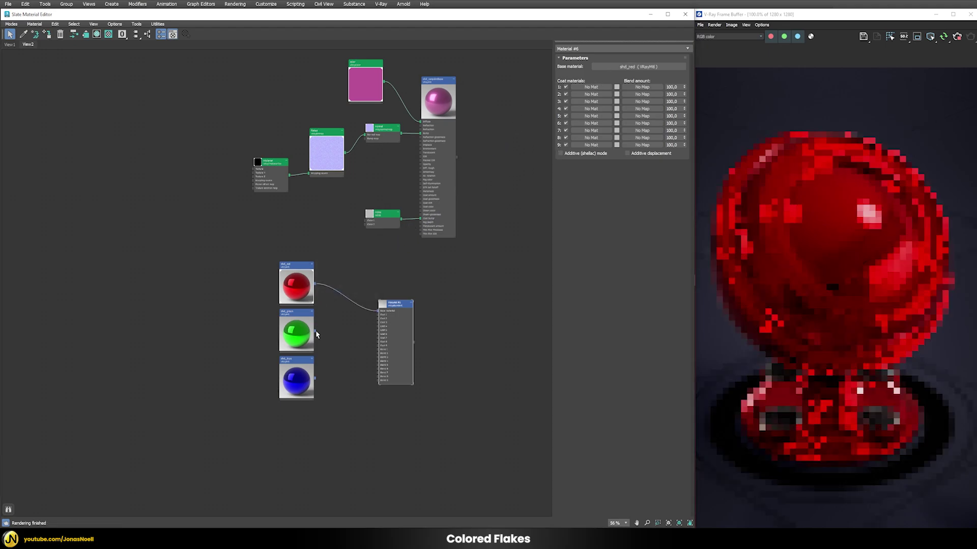
- Connect shd_green as coat material 1 of the VRayBlendMtl and assign the blend to the shader ball
drag(316, 332, 578, 87)
click(330, 296)
right_click(398, 308)
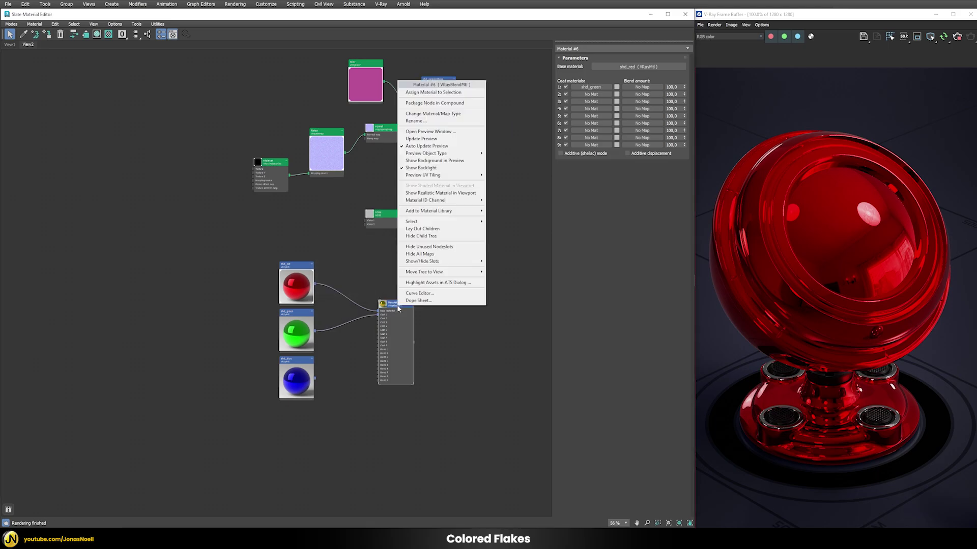
click(432, 92)
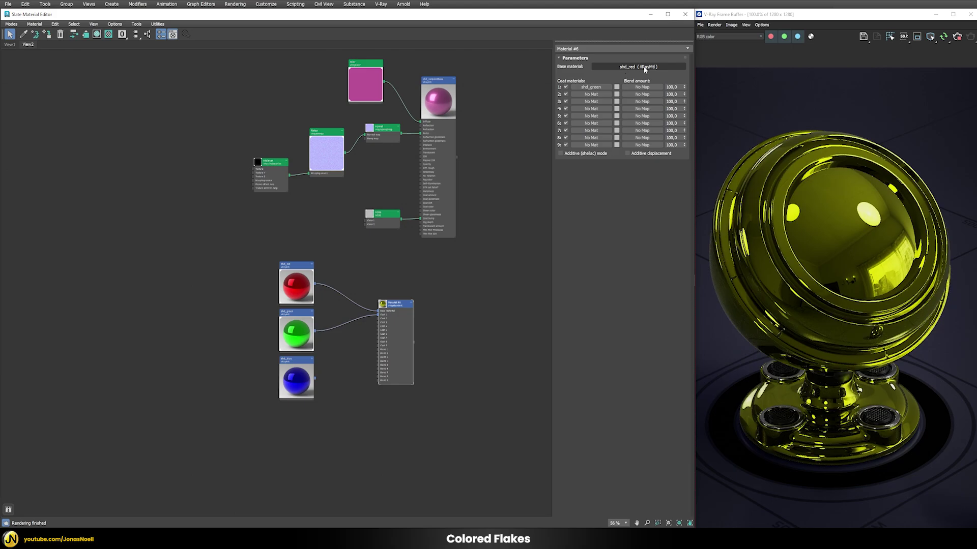
- Set the blend colour of coat material 1 in the VRayBlendMtl to black
click(617, 88)
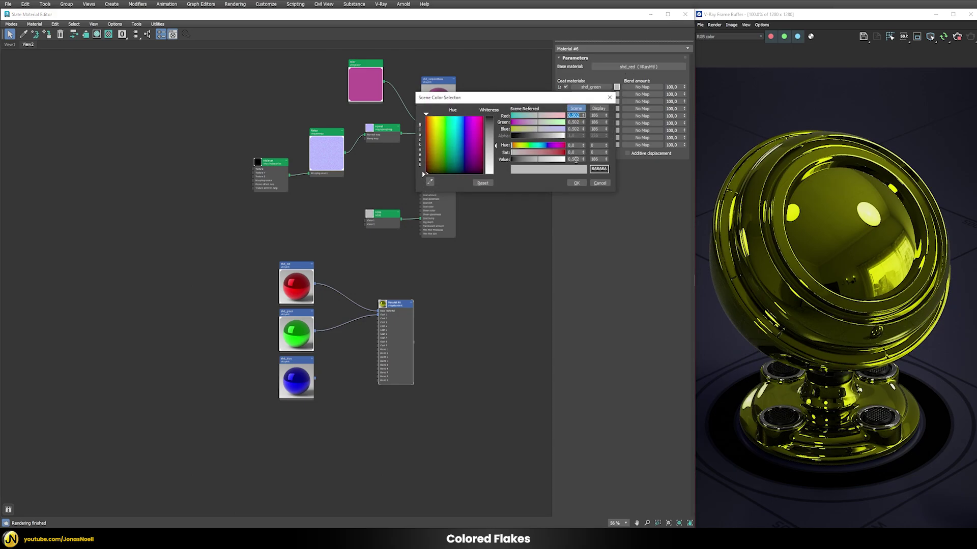
drag(537, 162, 509, 163)
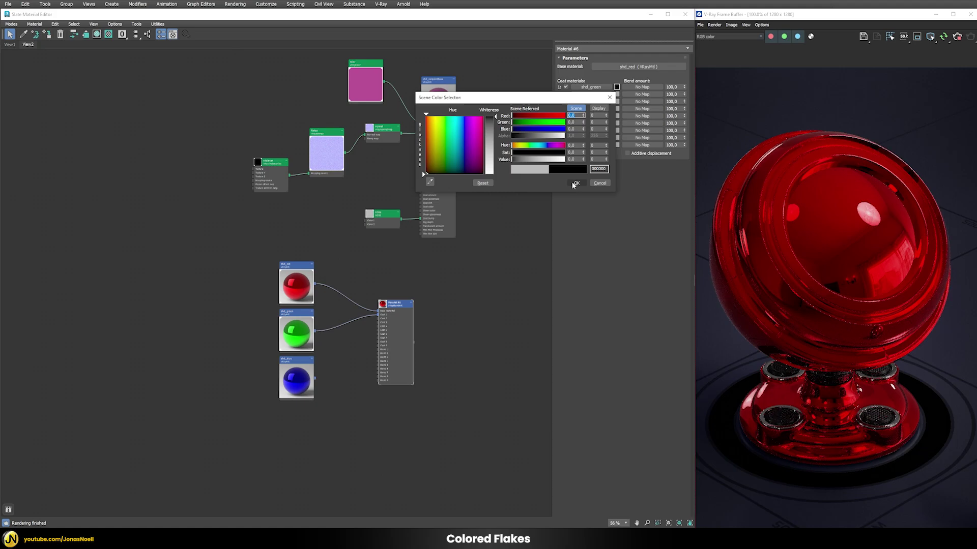
click(574, 183)
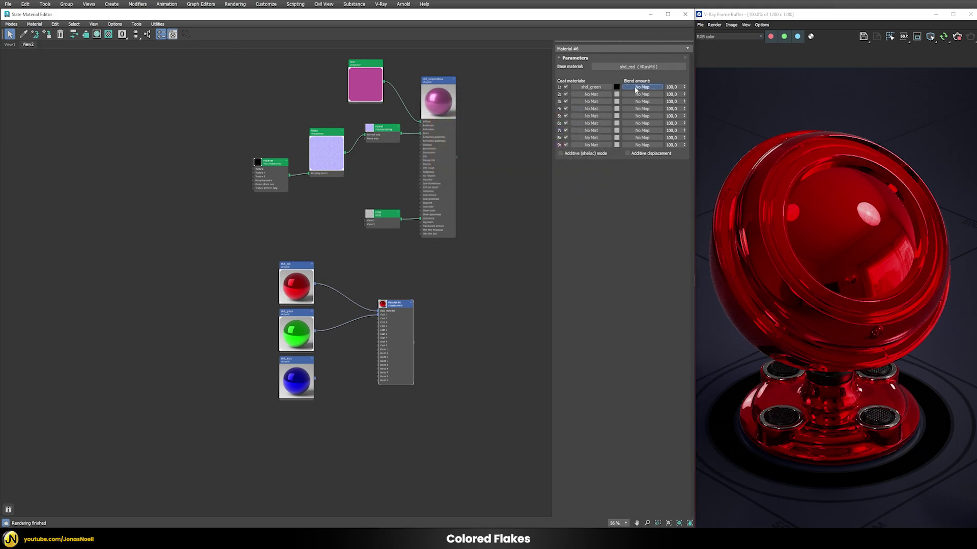
- Add a VRayColor map as the blend amount of coat material 1 and place its node below shd_blue
click(635, 90)
text(vrayc)
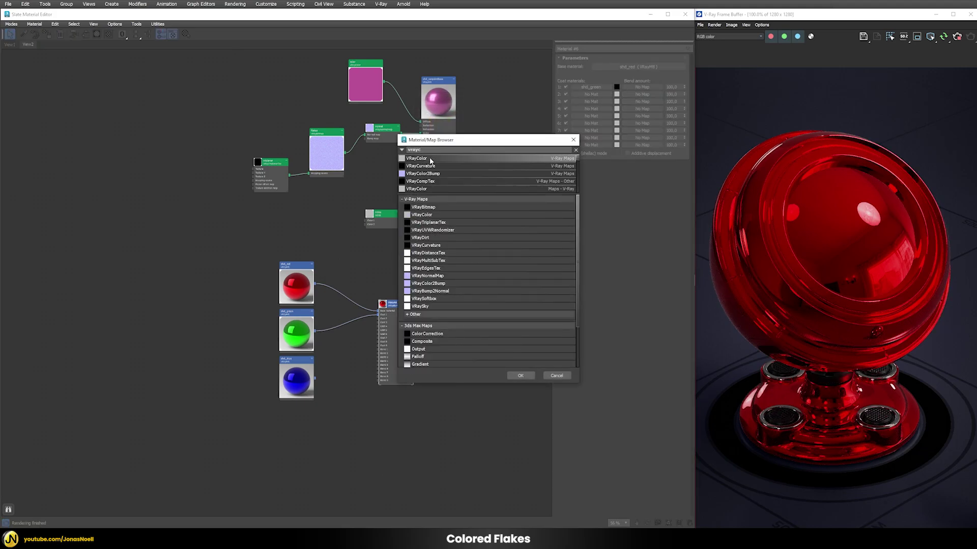
double_click(430, 159)
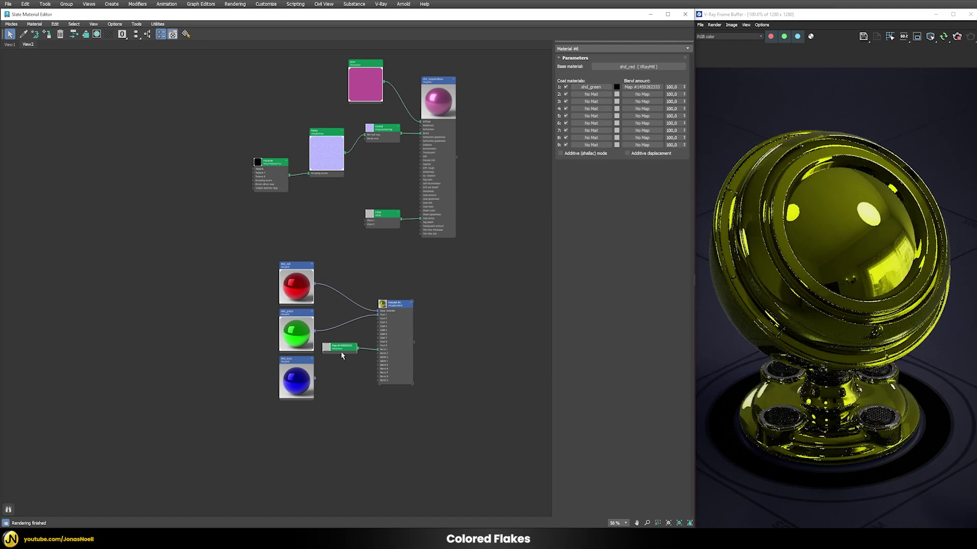
drag(342, 351, 293, 423)
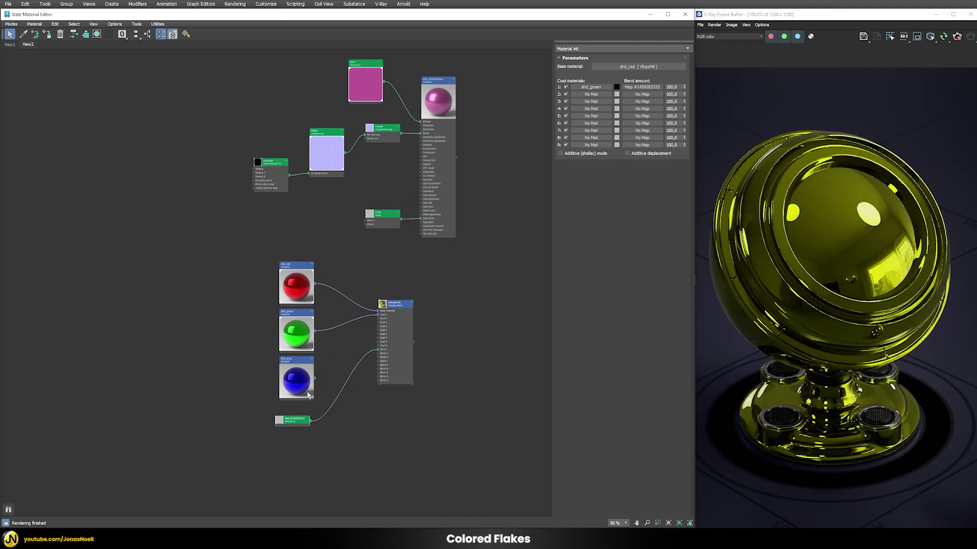
- Set the VRayColor map's colour to pure white (value 1,0)
double_click(293, 420)
click(672, 113)
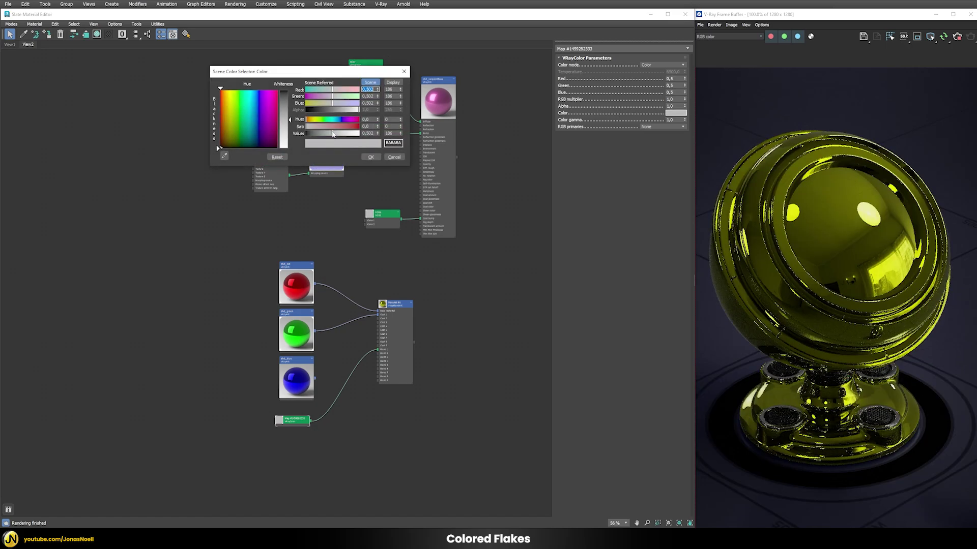
drag(358, 135, 368, 137)
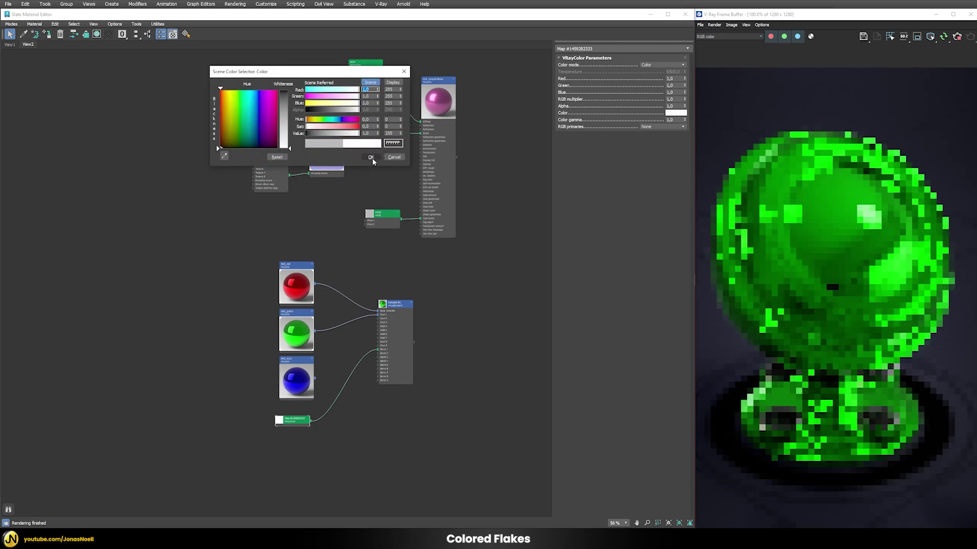
click(370, 156)
- Set the blend amount of coat material 1 in the VRayBlendMtl to 50
double_click(396, 303)
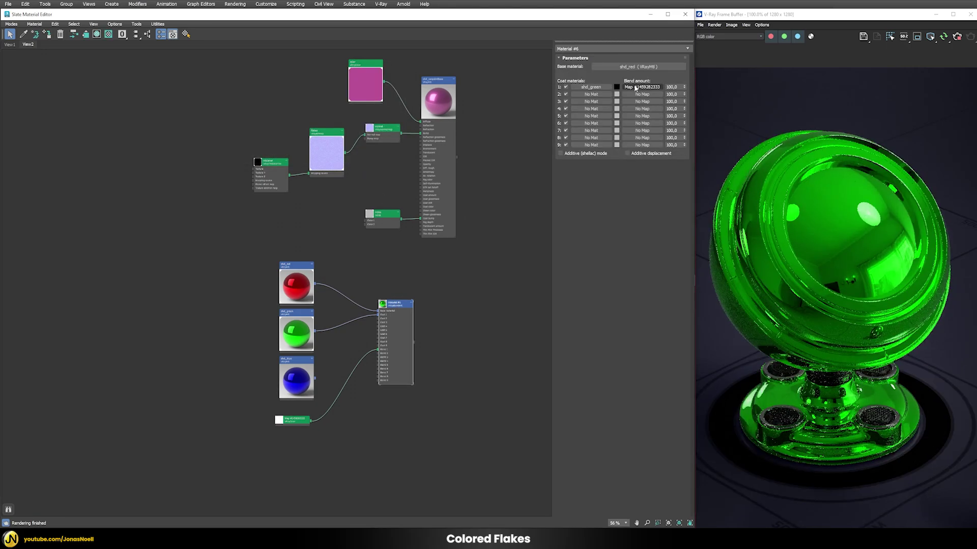
double_click(672, 87)
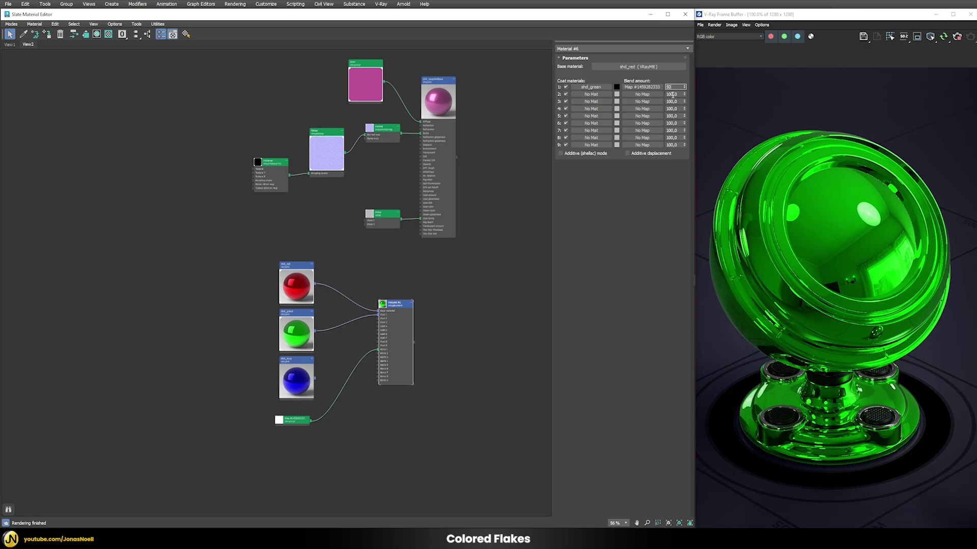
text(50)
key(Return)
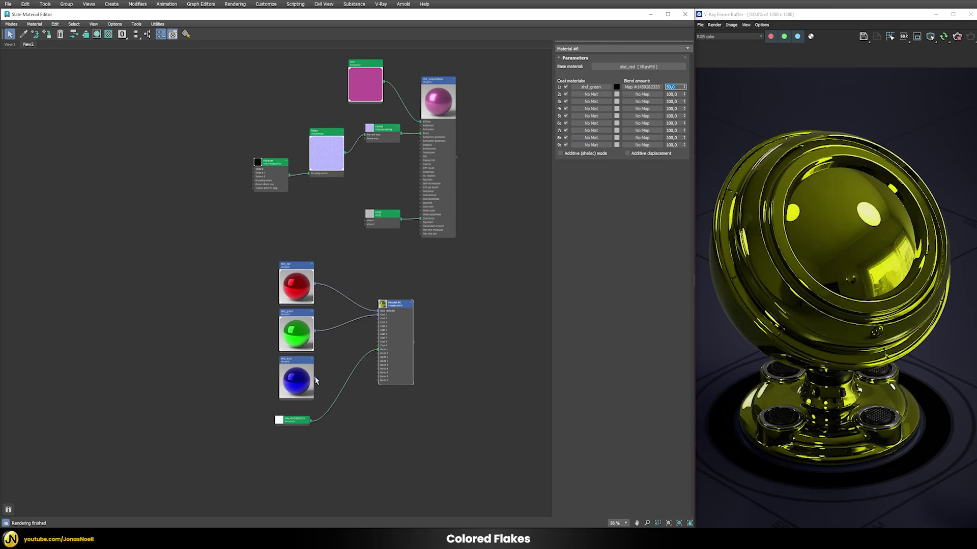
- Connect shd_blue as coat material 2 and use the white VRayColor map as an instance for its blend amount
drag(316, 379, 642, 95)
click(331, 295)
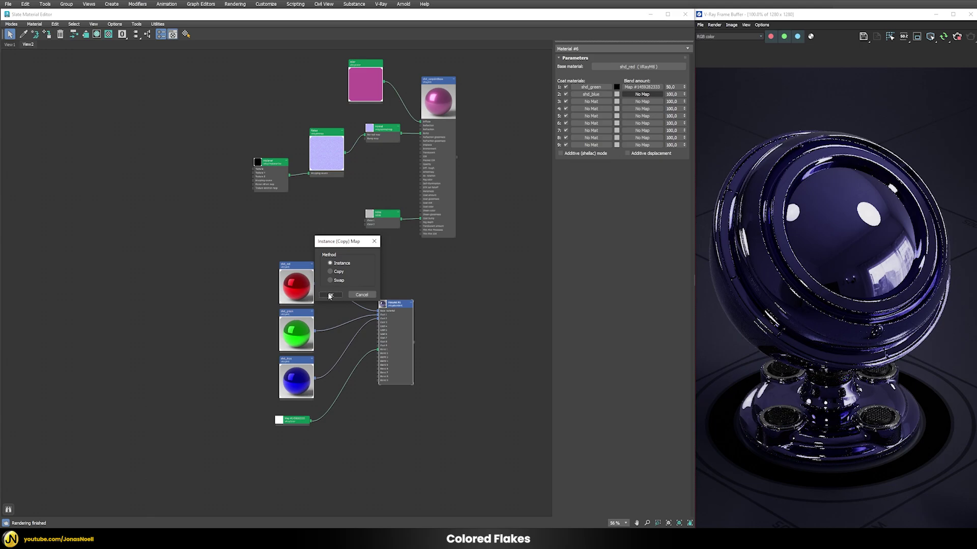
click(330, 296)
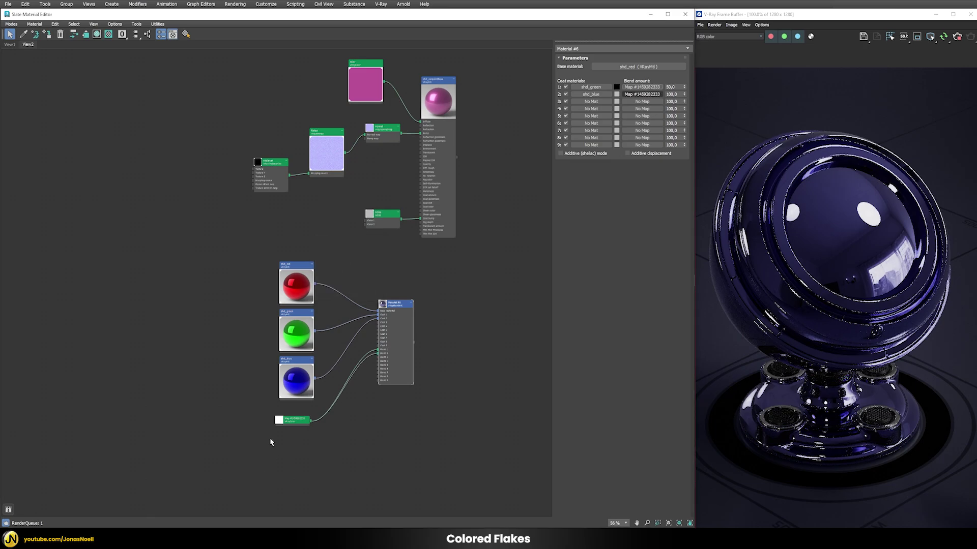
- Set the blend amount of coat material 2 to 33,33 and its blend colour to black
double_click(673, 94)
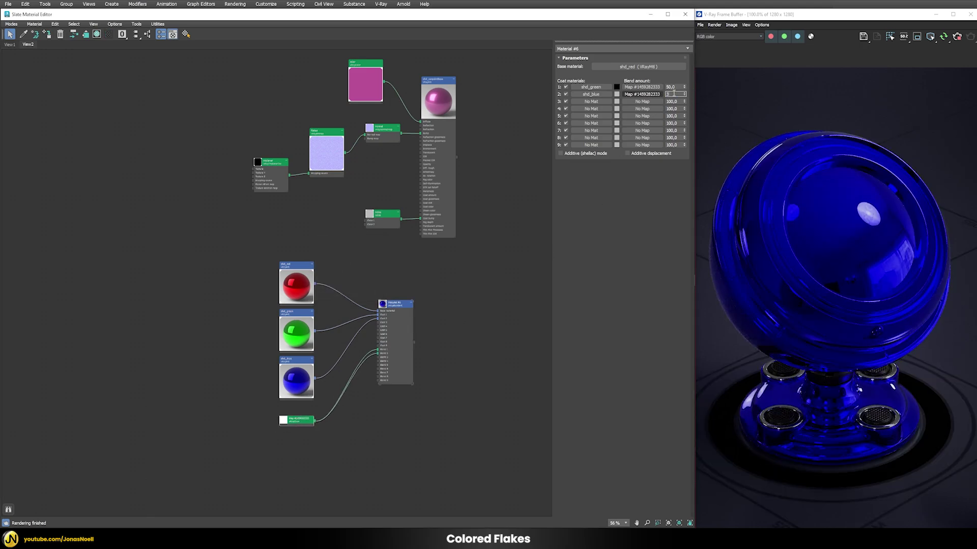
text(33,33)
key(Return)
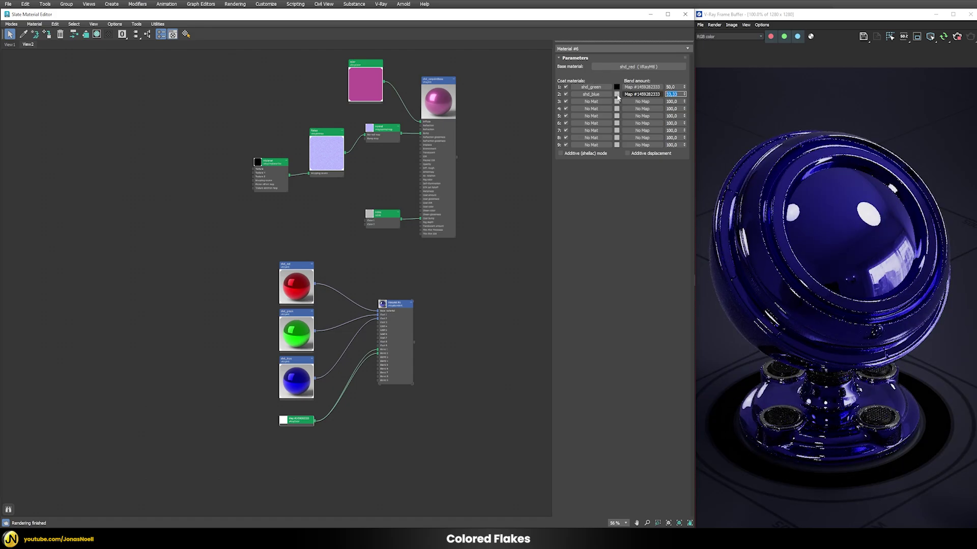
click(617, 94)
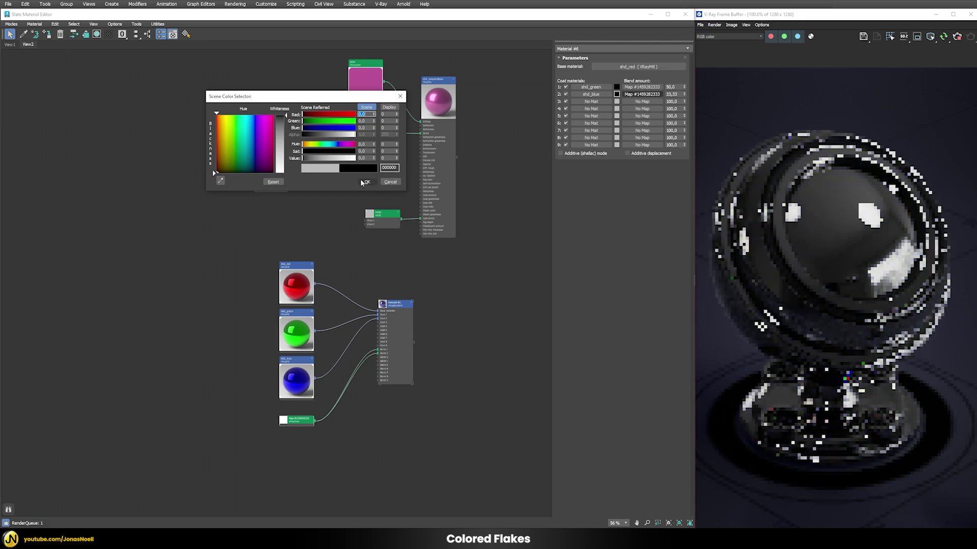
click(367, 182)
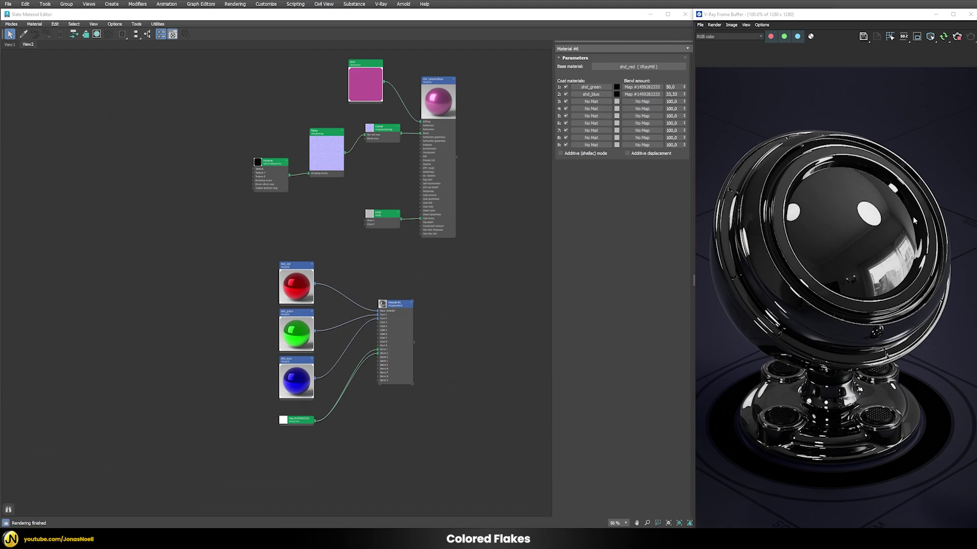
- Assign shd_red to the shader ball and place a duplicate of the VRayNormalMap node beside shd_red
right_click(289, 290)
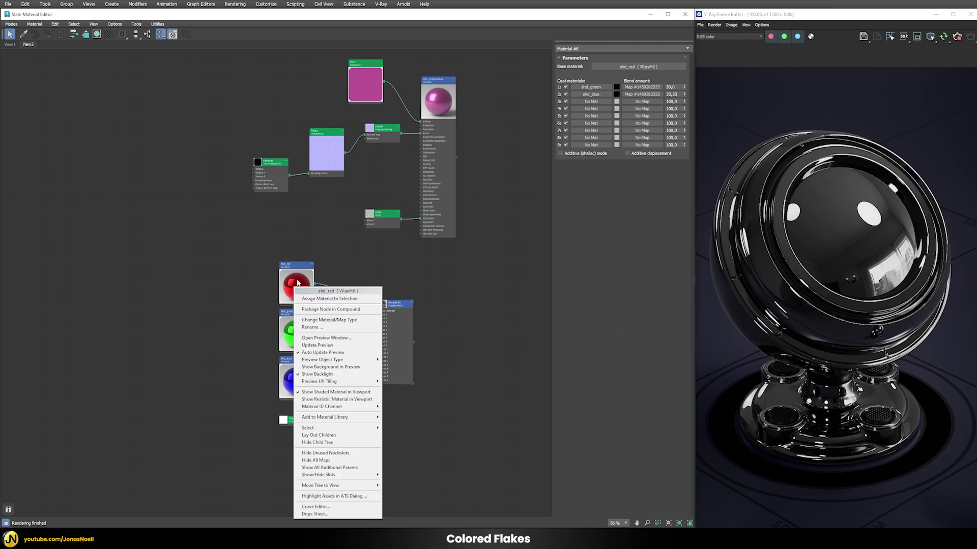
click(310, 300)
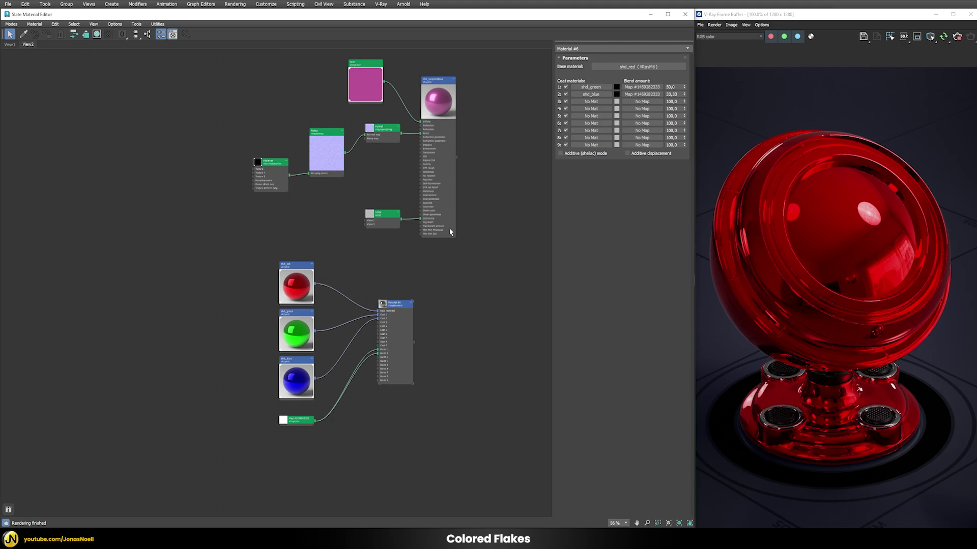
double_click(379, 131)
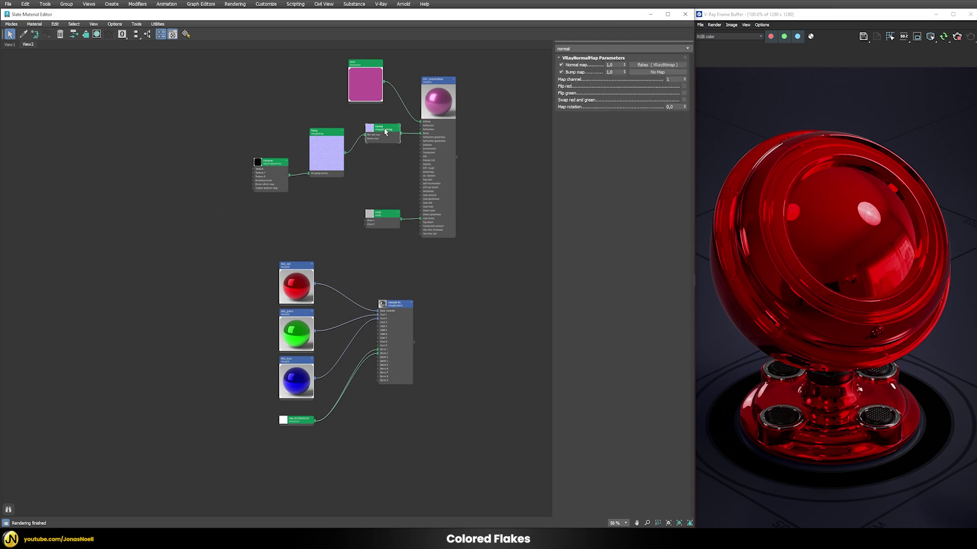
mouse_move(385, 132)
shift+mouse_down()
mouse_move(351, 180)
mouse_move(204, 296)
shift+mouse_up()
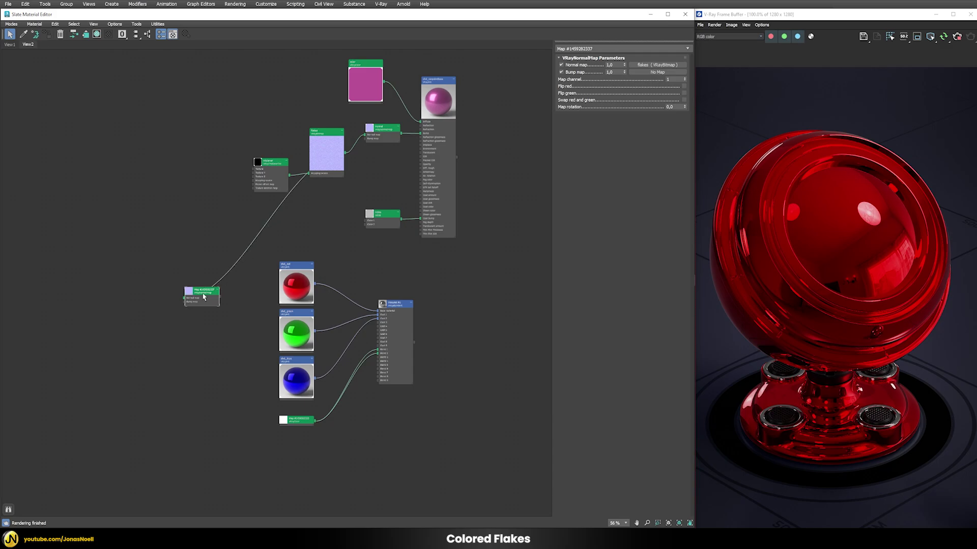
drag(217, 289, 239, 272)
- Connect the duplicated normal map as an instance to the bump map of shd_red
click(331, 146)
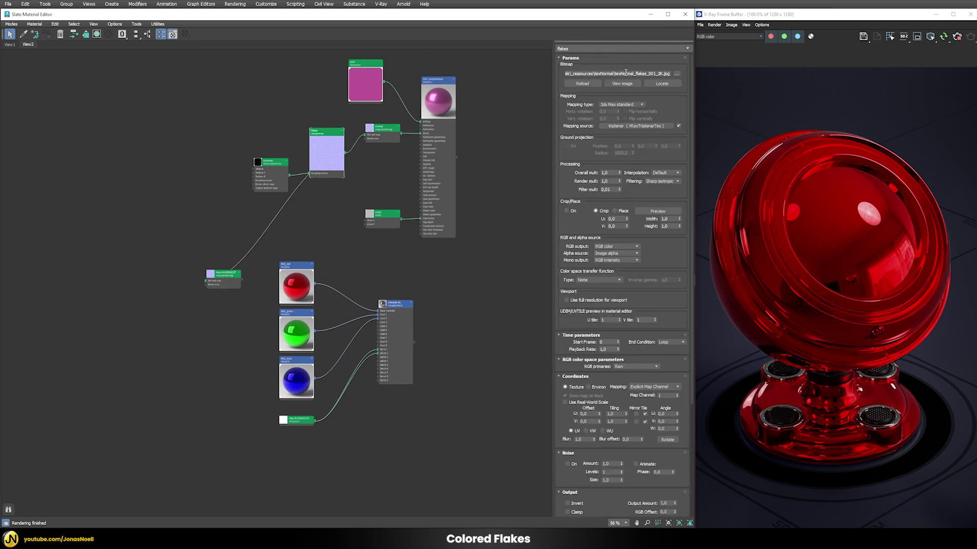
click(259, 168)
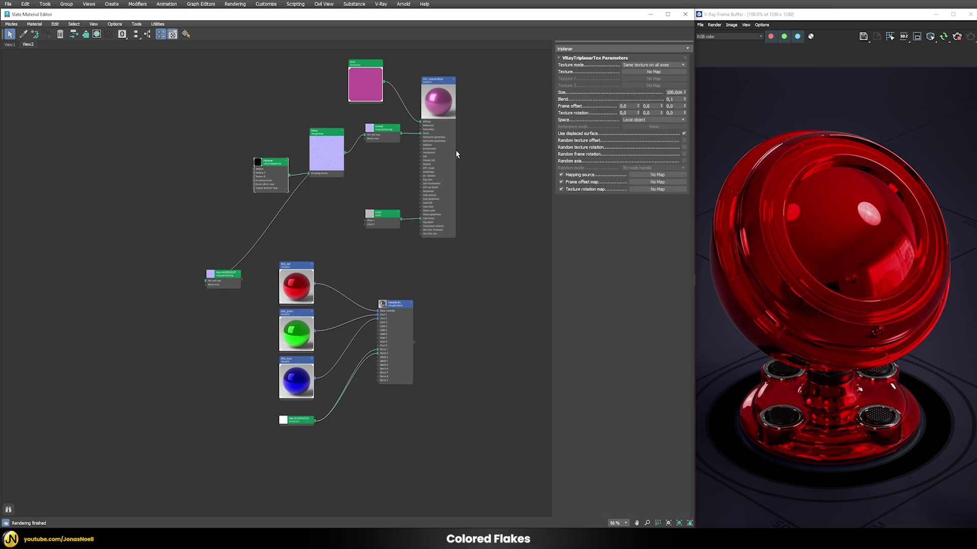
click(224, 275)
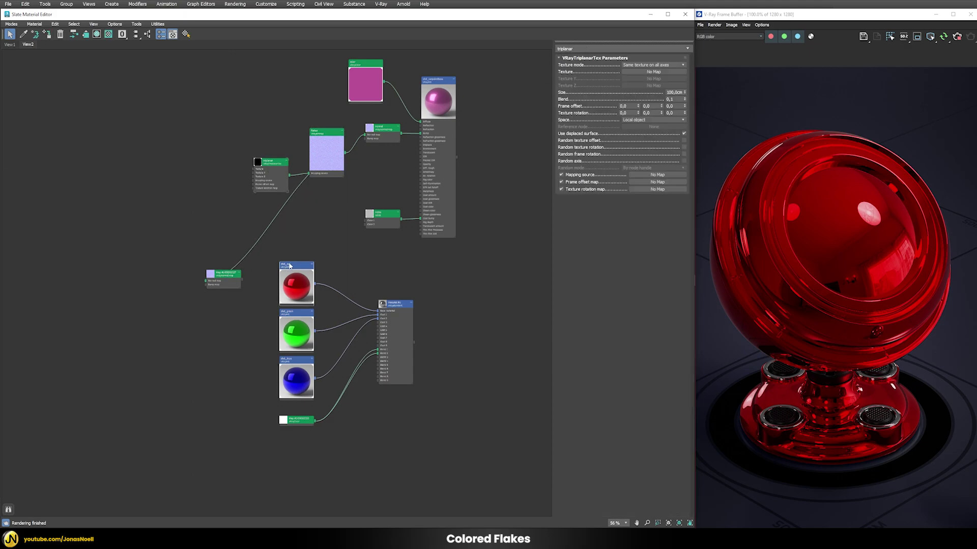
double_click(297, 282)
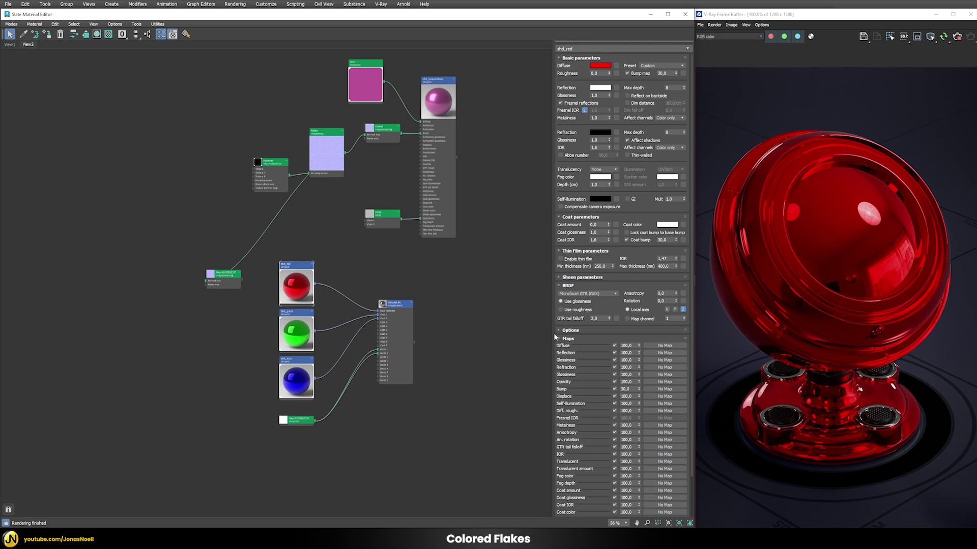
drag(241, 279, 683, 74)
click(332, 298)
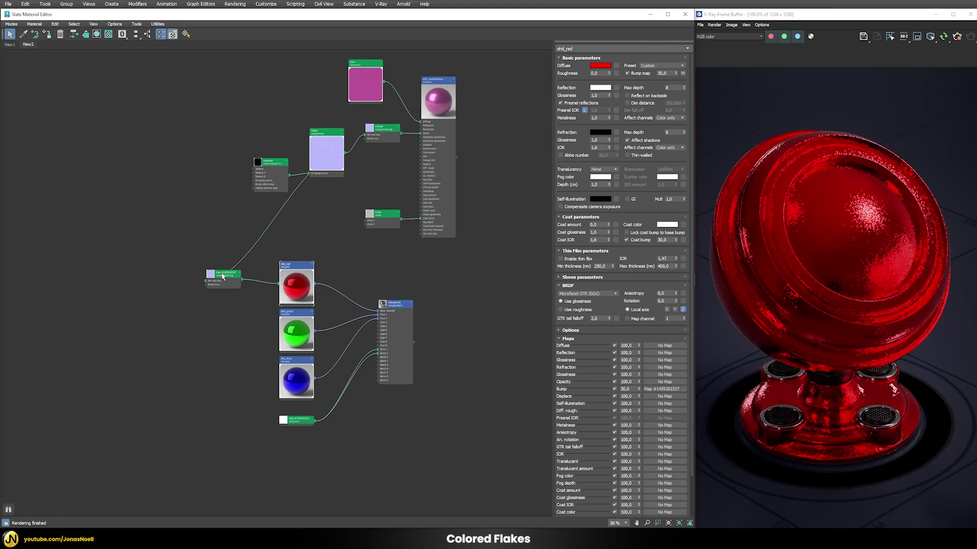
- Turn on Flip red in the normal map connected to shd_red
click(665, 389)
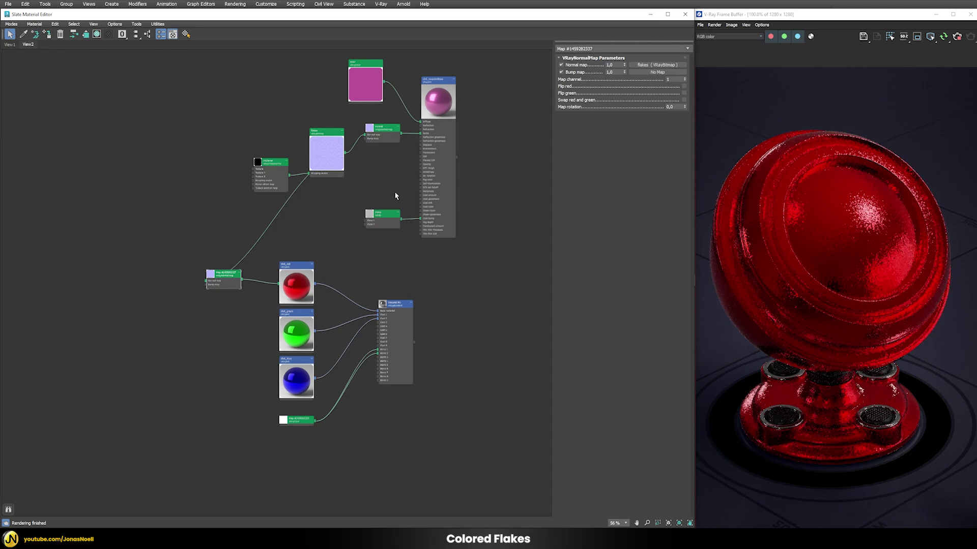
click(376, 127)
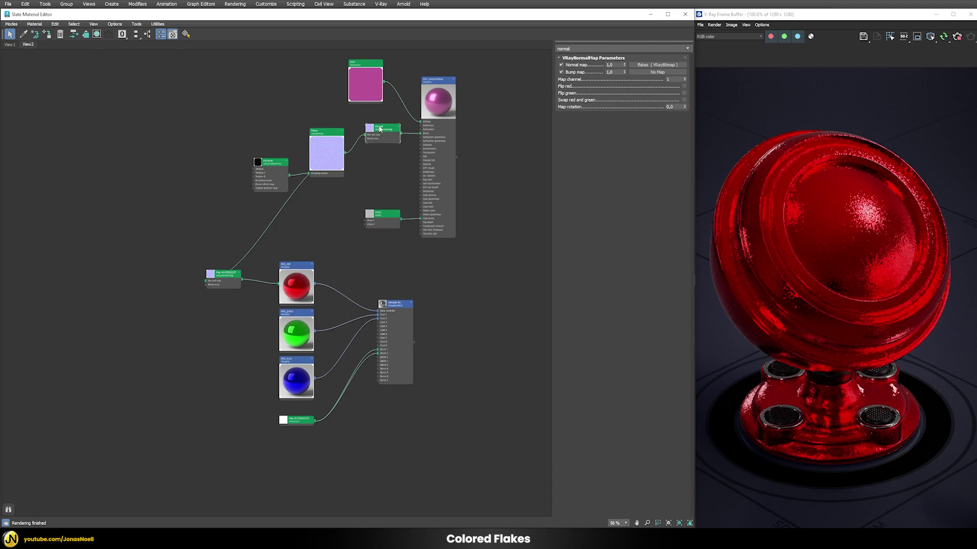
click(224, 273)
click(684, 86)
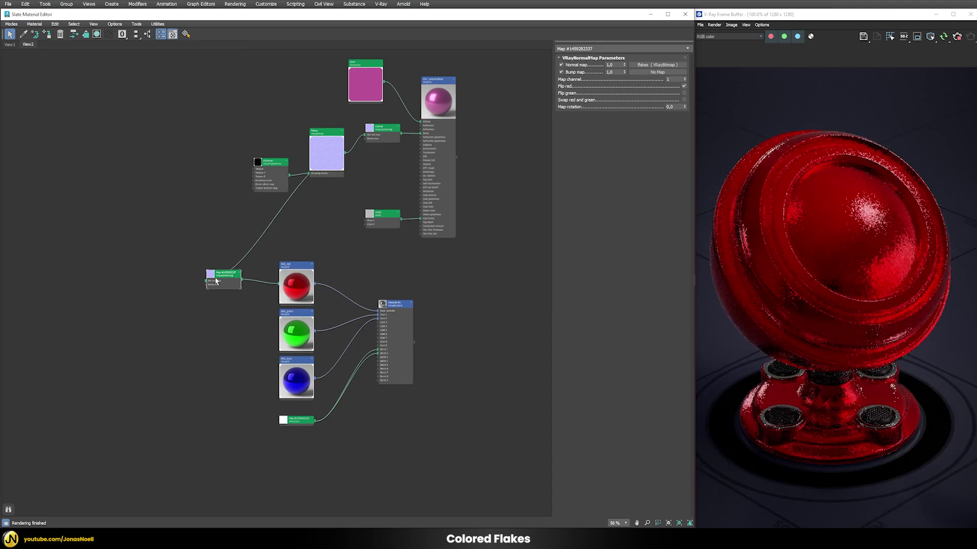
- Duplicate shd_red's normal map beside shd_green, with Flip red turned off and Flip green turned on
shift+drag(222, 281, 222, 314)
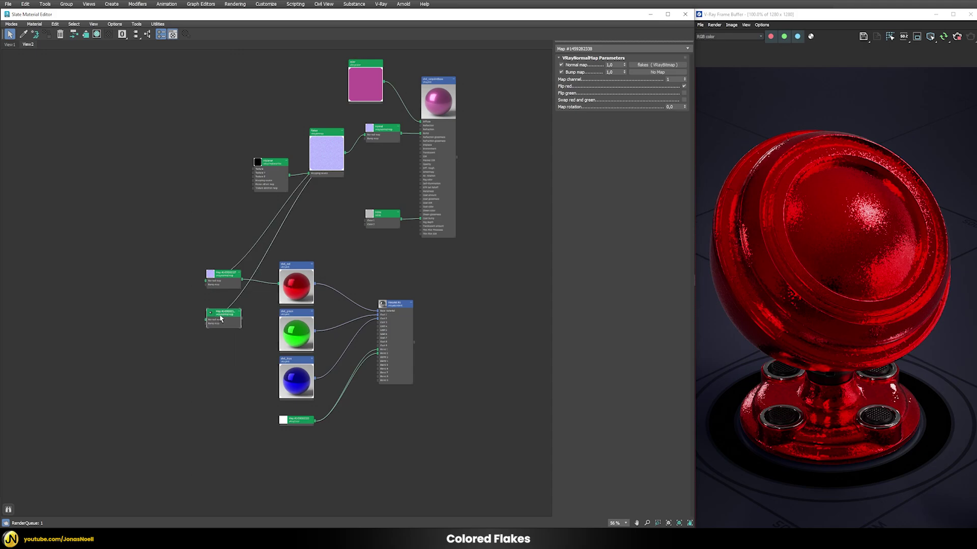
click(684, 86)
click(684, 93)
- Connect the second duplicated normal map as an instance to the bump map of shd_green
click(285, 331)
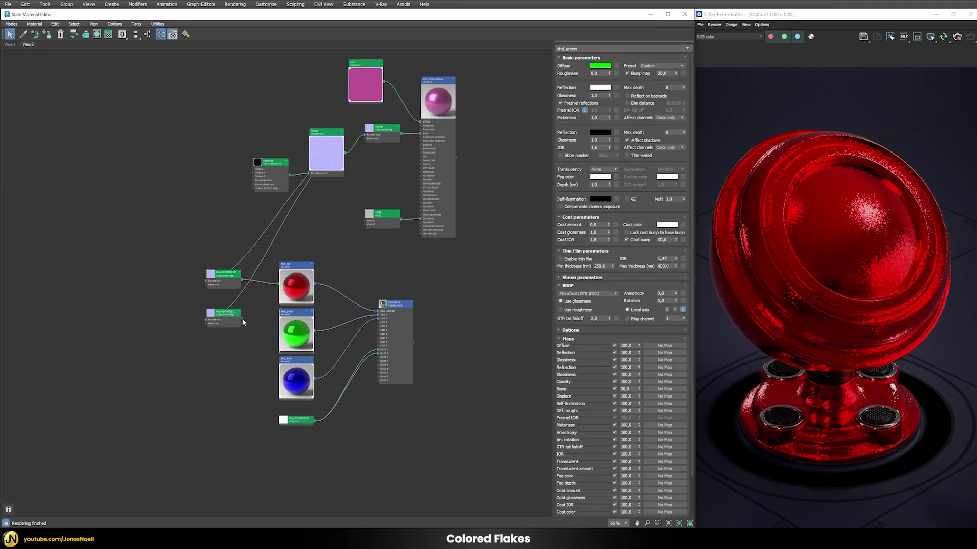
drag(243, 318, 686, 81)
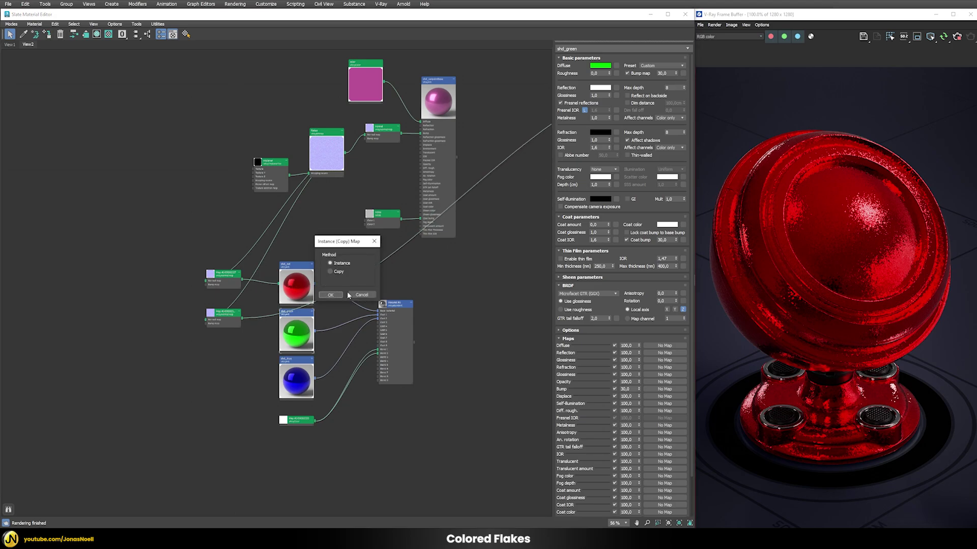
click(331, 296)
- Duplicate shd_green's normal map, toggle Flip green on the copy, and connect it as an instance to shd_blue's bump map
shift+drag(216, 319, 213, 366)
click(684, 94)
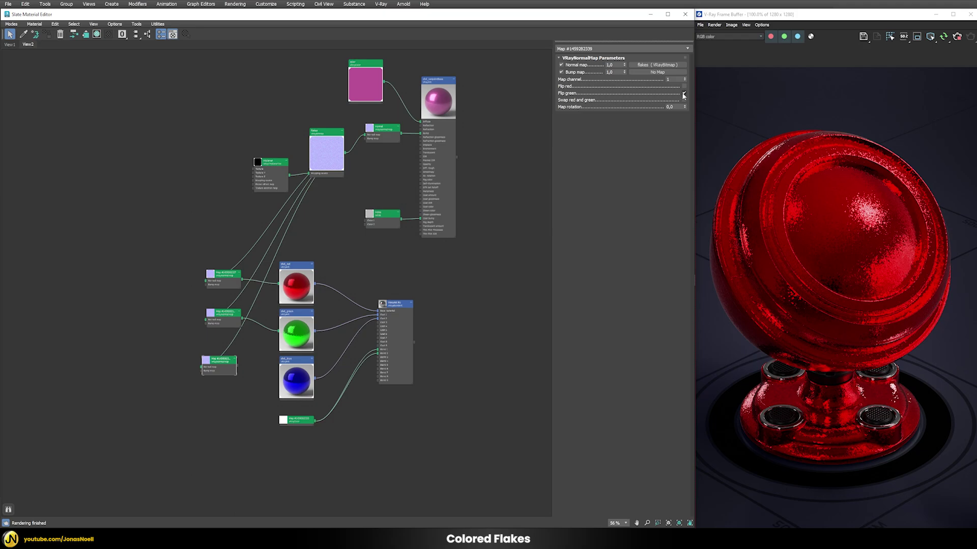
double_click(308, 373)
drag(237, 365, 683, 74)
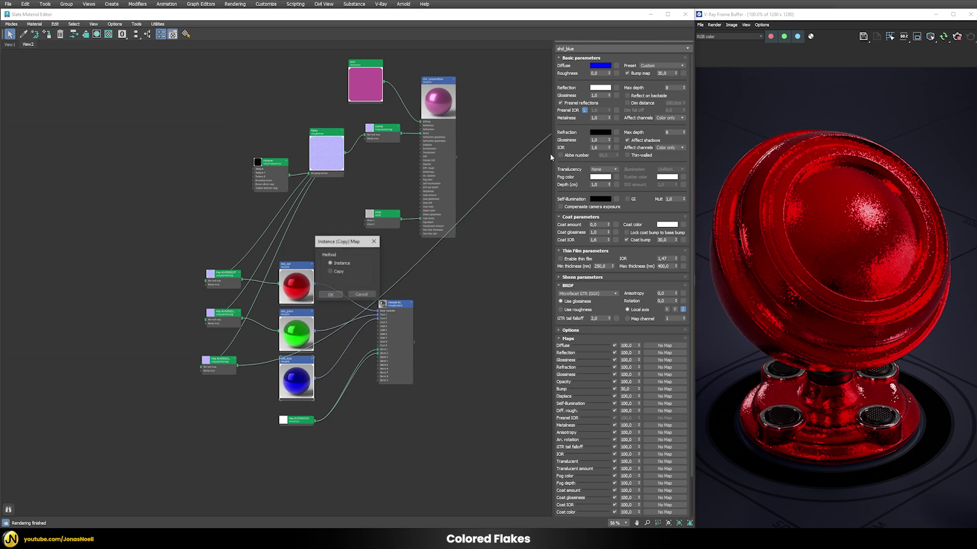
click(334, 295)
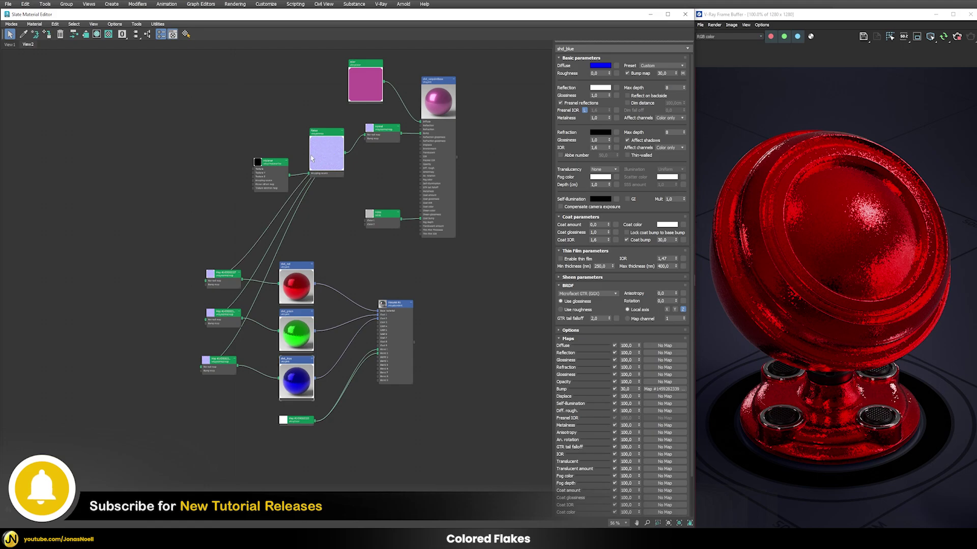
- Check the flip settings of the three normal maps and assign the VRayBlendMtl to the selected object
double_click(224, 274)
double_click(221, 362)
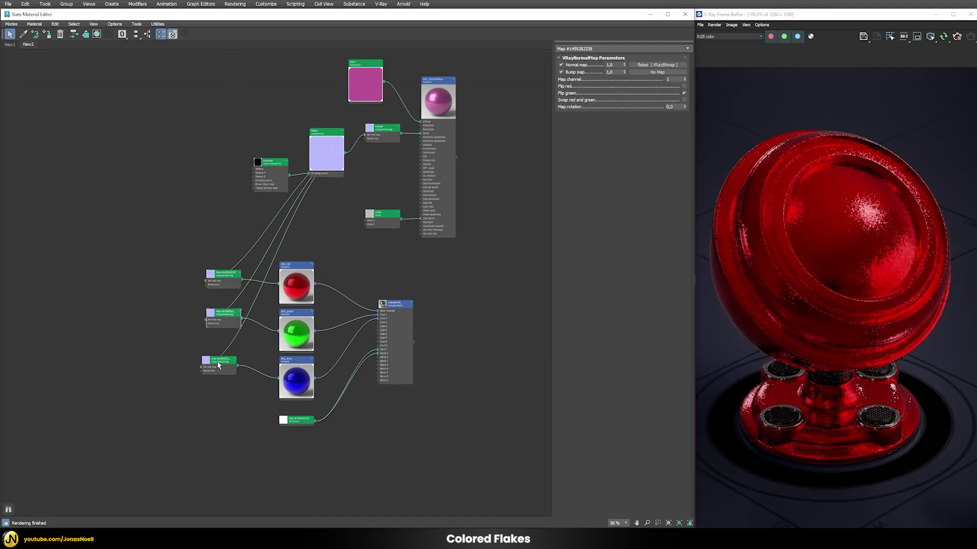
double_click(224, 313)
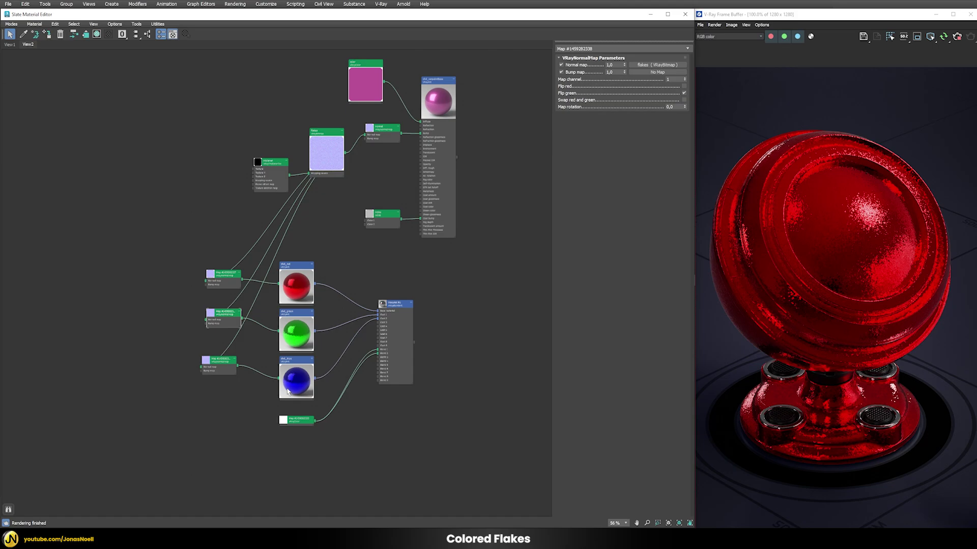
right_click(395, 308)
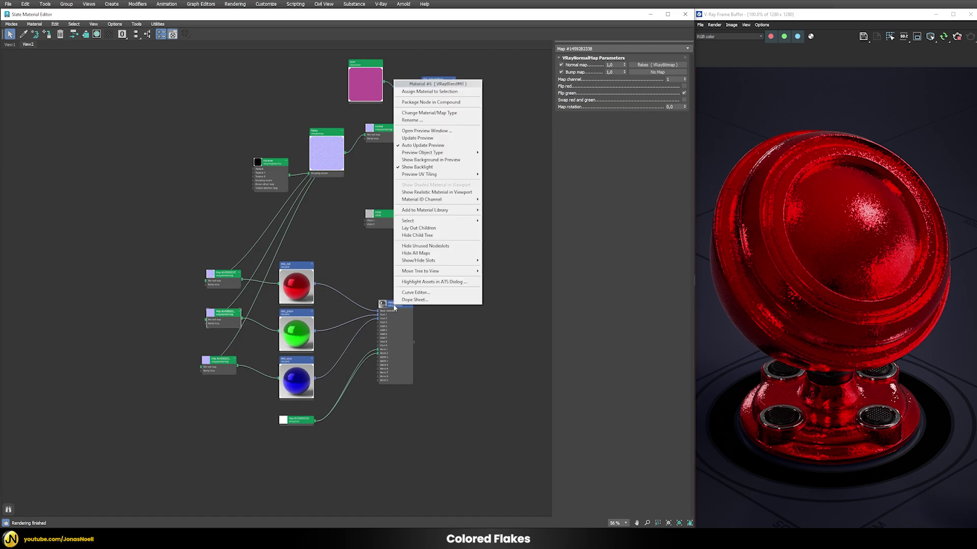
click(428, 92)
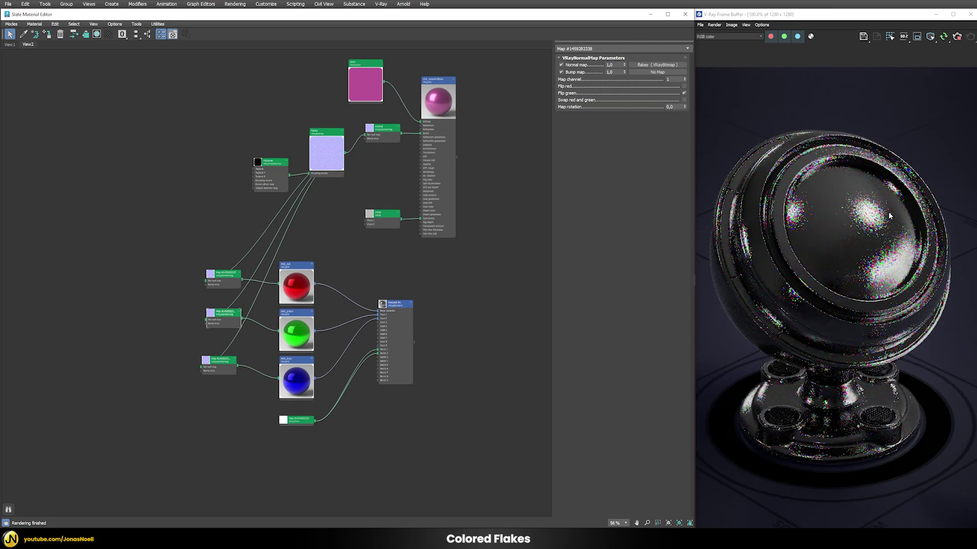
scroll(851, 292, up, 3)
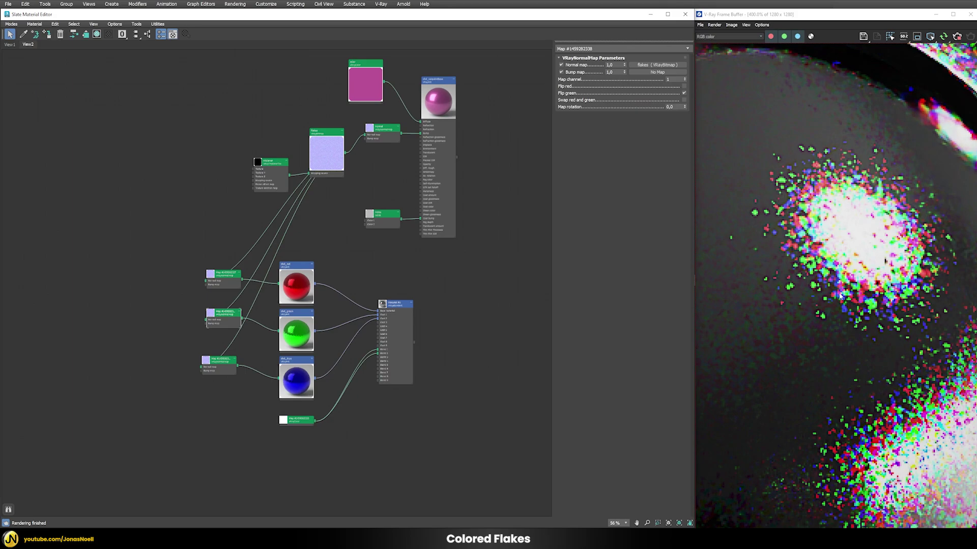
scroll(796, 305, down, 3)
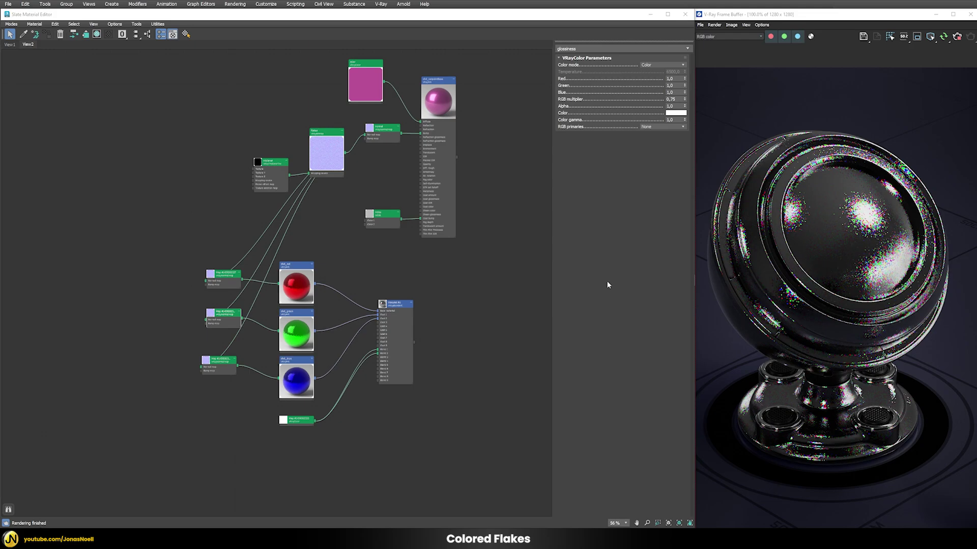
- Review the glossiness and bump parameters of shd_red, shd_green and shd_blue
double_click(300, 292)
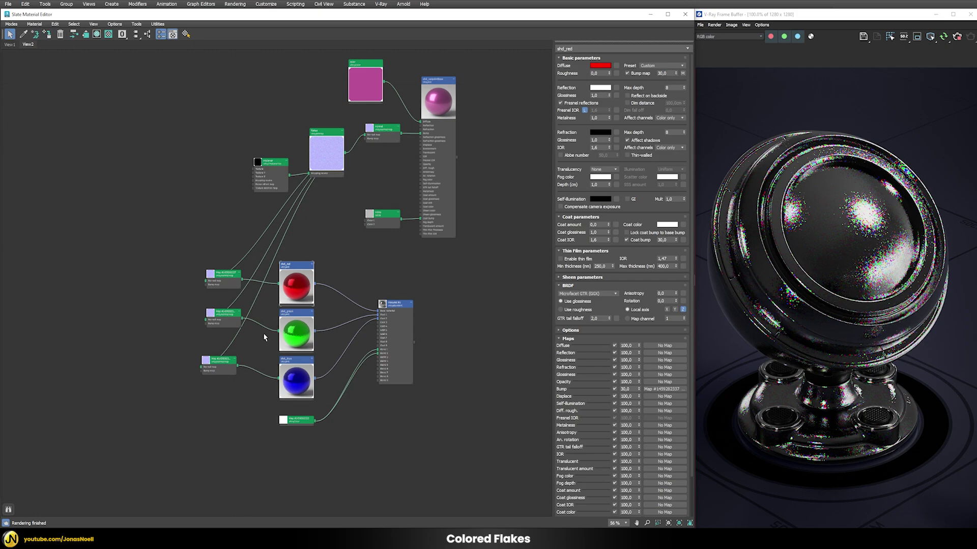
double_click(296, 333)
double_click(296, 381)
double_click(296, 334)
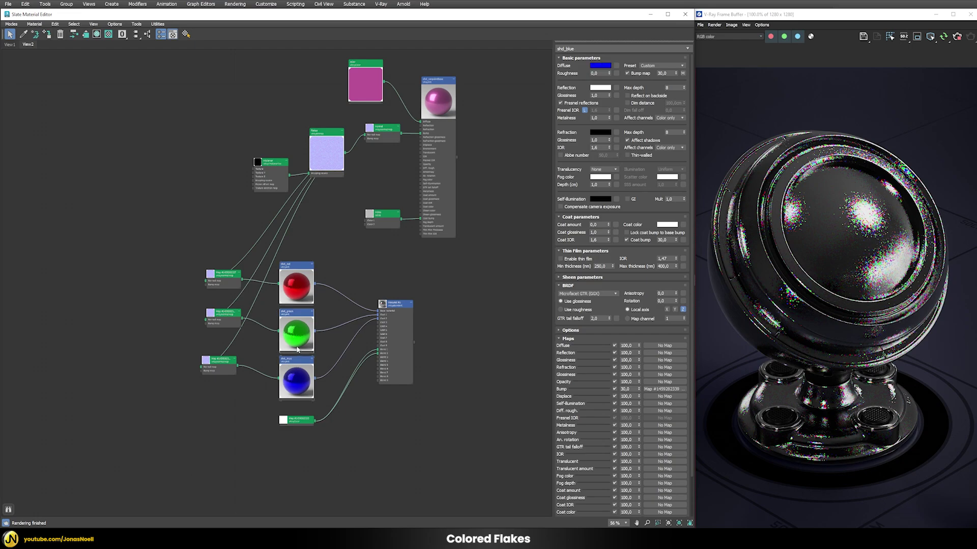
double_click(303, 296)
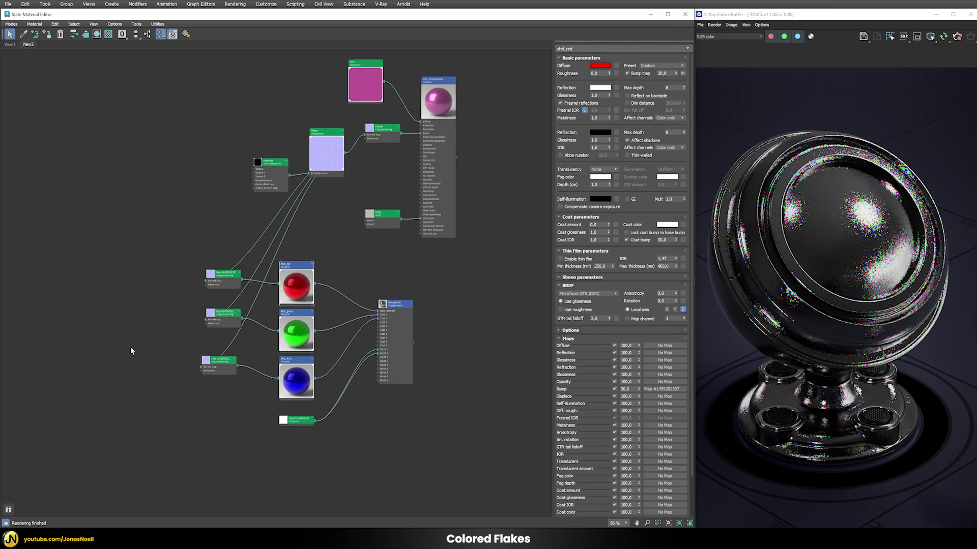
- Add a Bezier Float controller node beside the normal map of shd_blue
right_click(114, 322)
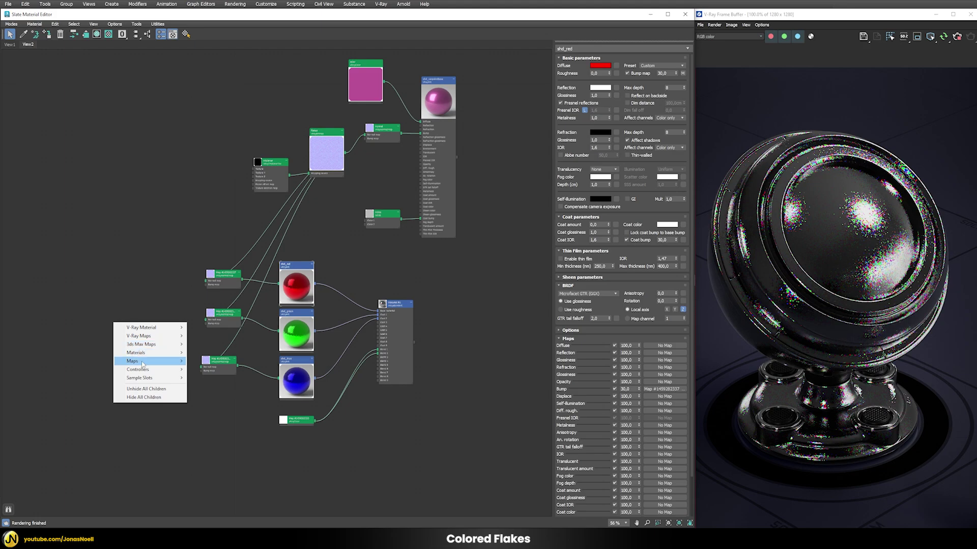
mouse_move(153, 373)
mouse_move(237, 371)
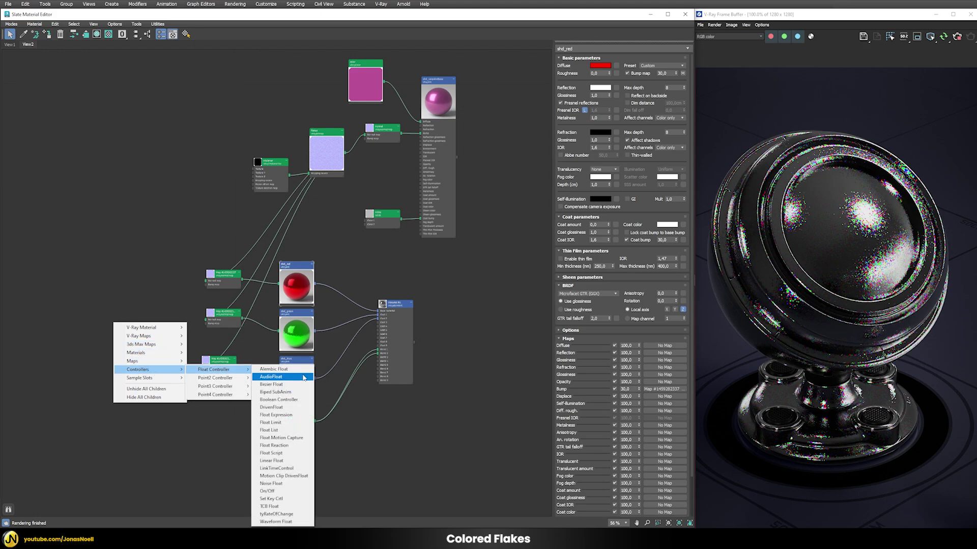
click(286, 385)
drag(115, 322, 152, 370)
scroll(152, 371, up, 4)
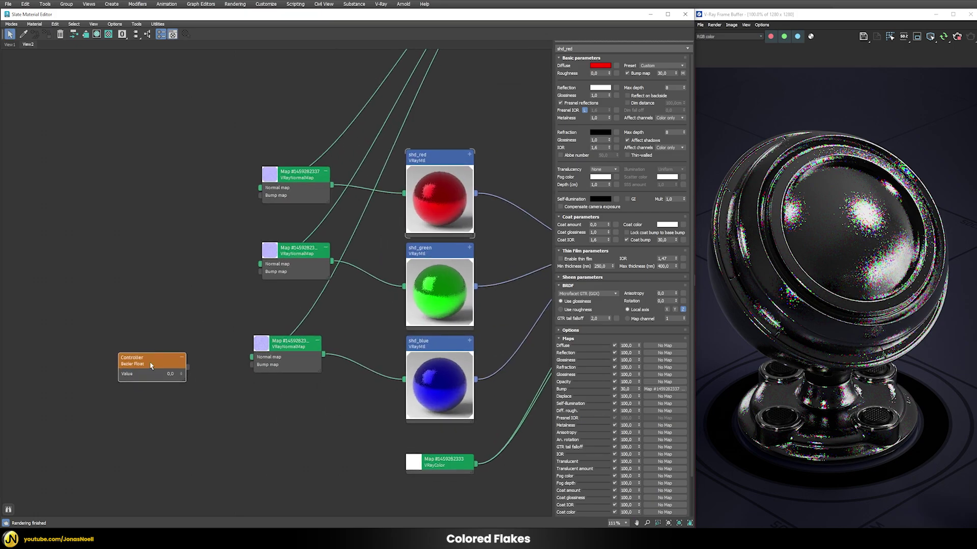
- Rename the Bezier Float controller as glossiness
right_click(136, 362)
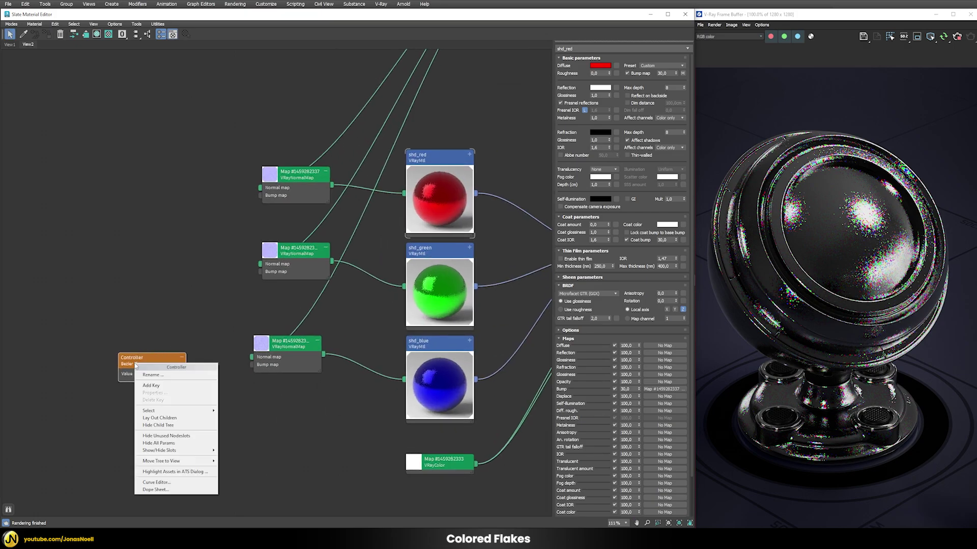
click(145, 374)
text(glo)
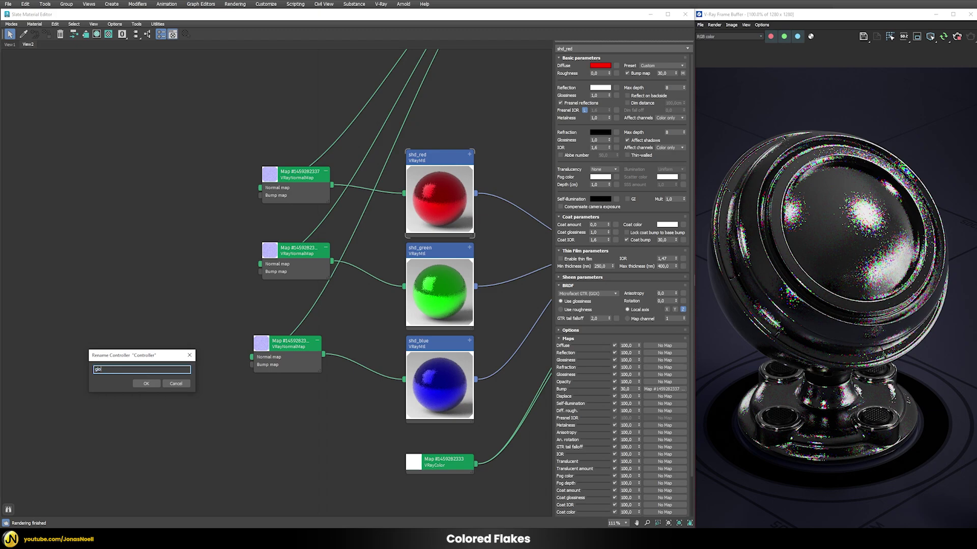
text(ssiness)
key(Return)
- Duplicate the glossiness controller directly below itself and rename the copy as bumpIntensity
shift+drag(146, 362, 146, 401)
right_click(135, 396)
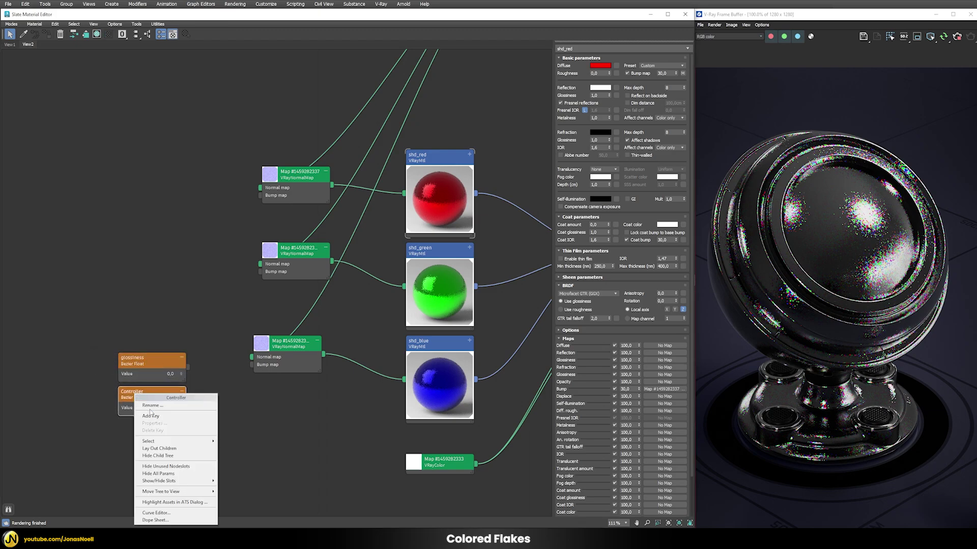
click(151, 406)
text(bumpI)
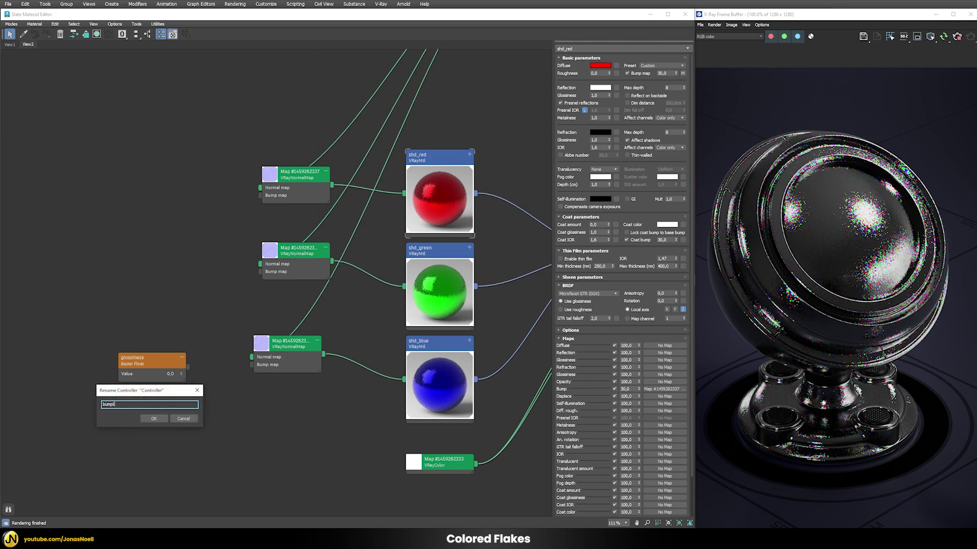
text(ntensity)
key(Return)
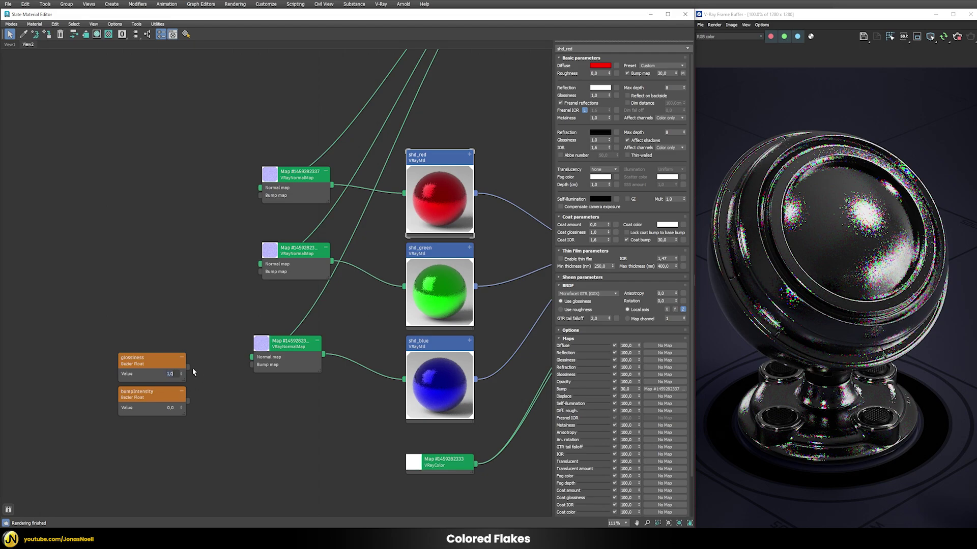
- Connect the glossiness controller to the Reflection glossiness of shd_red, shd_green and shd_blue
drag(188, 366, 435, 194)
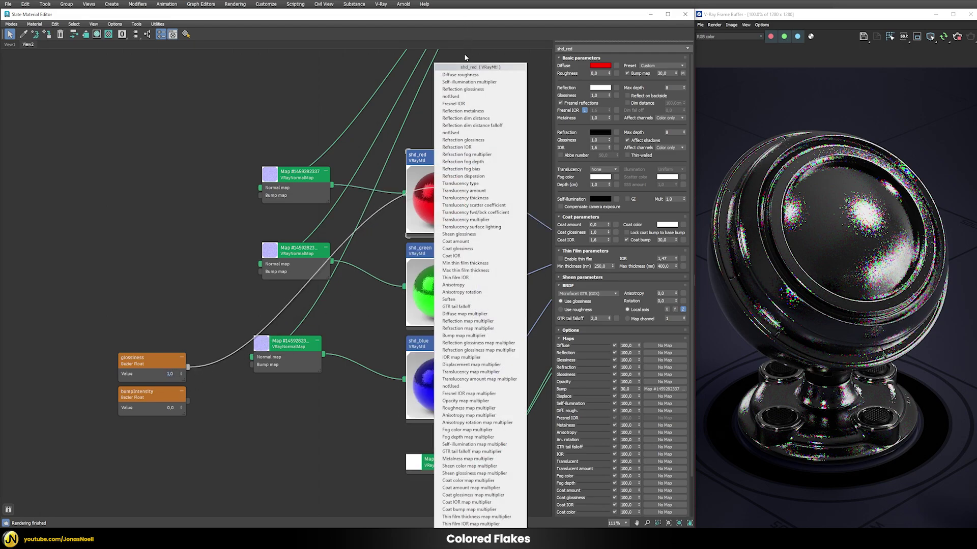
click(463, 89)
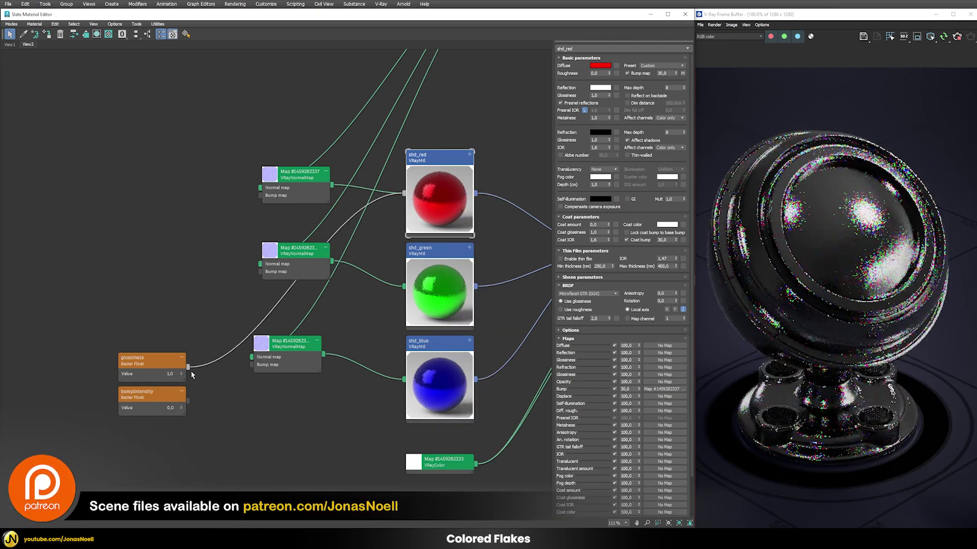
drag(187, 367, 405, 286)
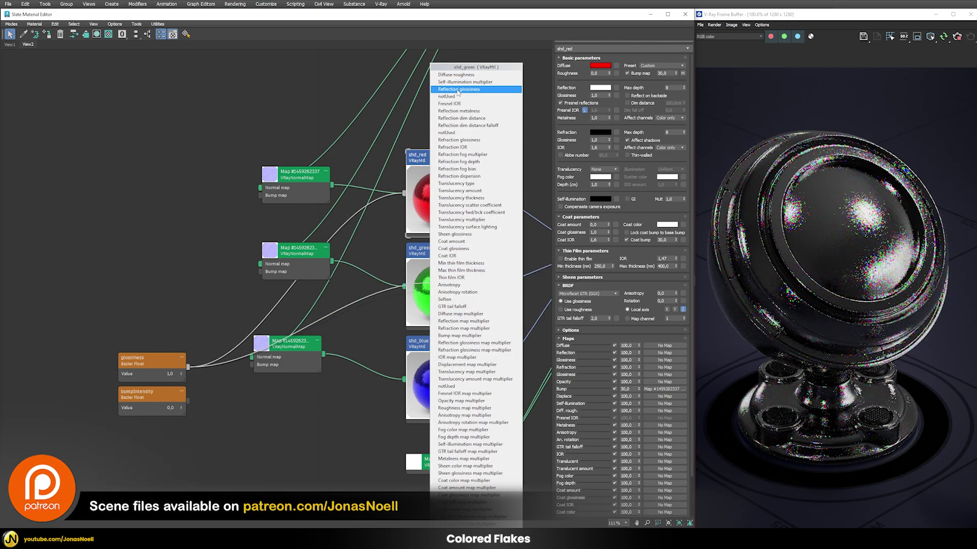
click(459, 90)
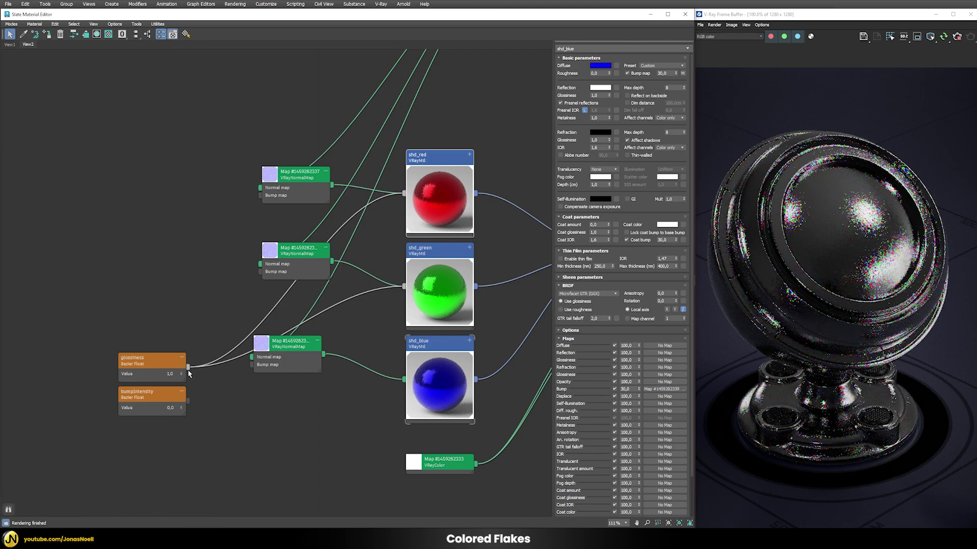
drag(187, 366, 405, 379)
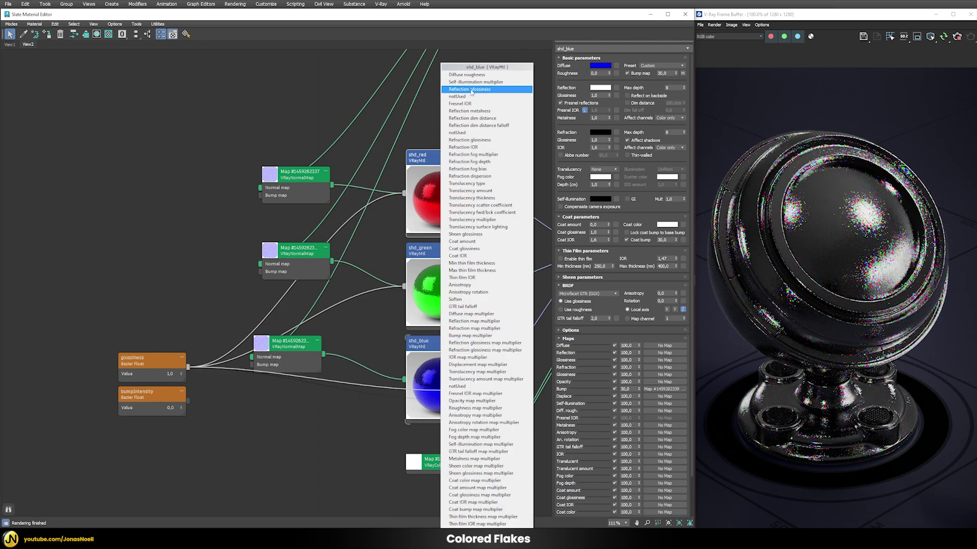
click(474, 100)
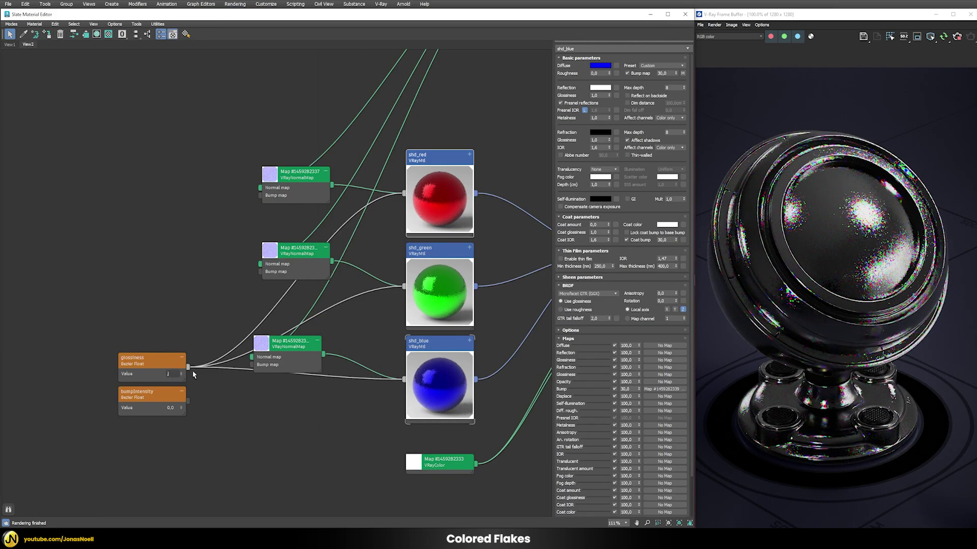
- Try a value of 0.5 on the glossiness controller and settle on 0.75
text(5)
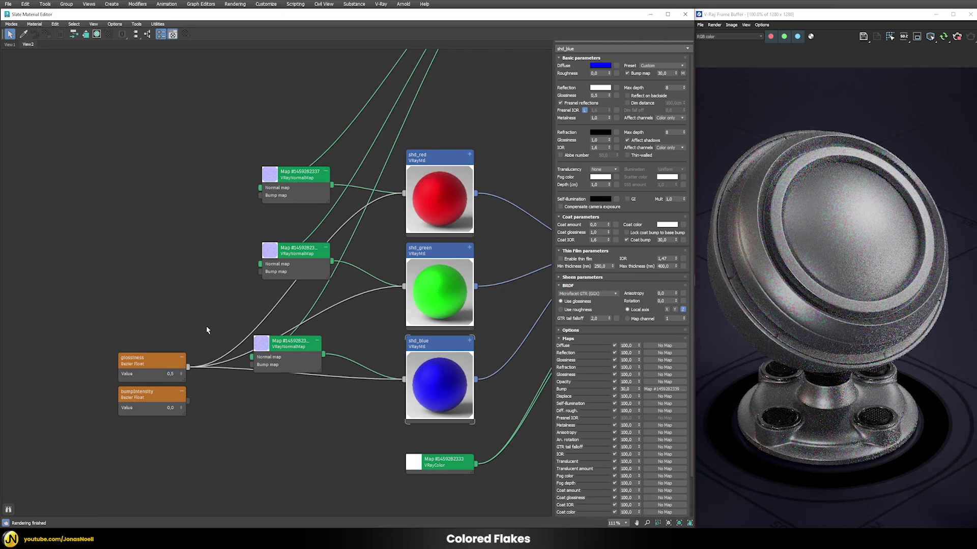
click(172, 375)
text(75)
key(Return)
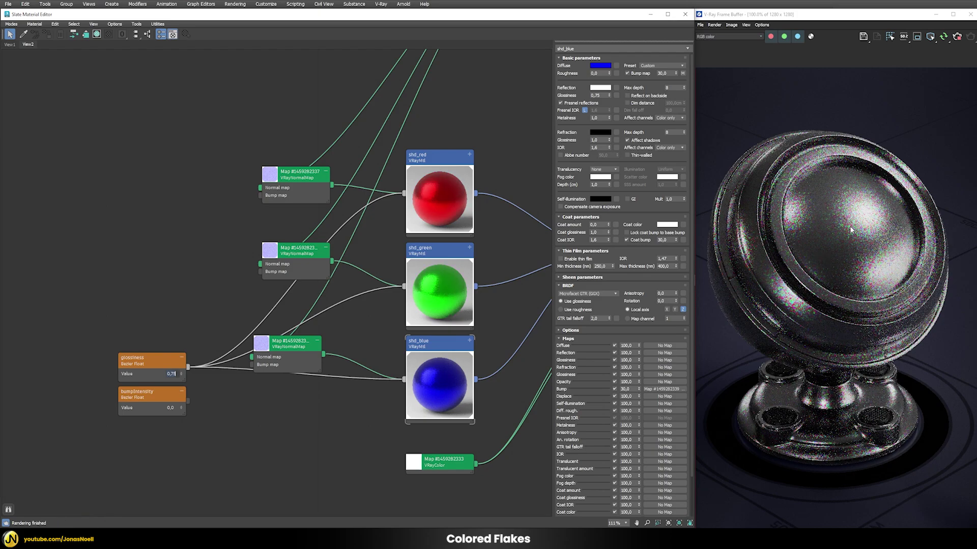
- Connect the bumpIntensity controller to the Bump map multiplier of shd_red, shd_green and shd_blue
click(149, 395)
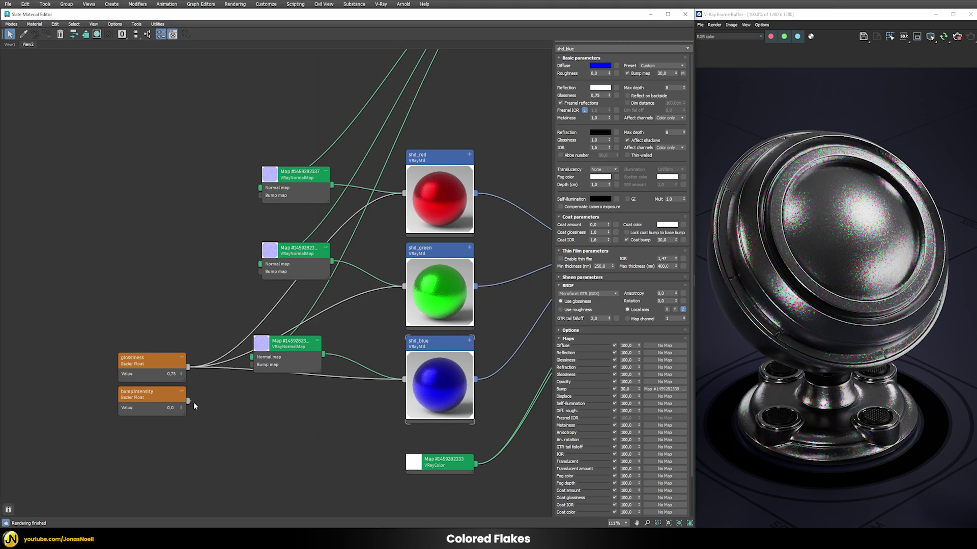
drag(188, 401, 441, 188)
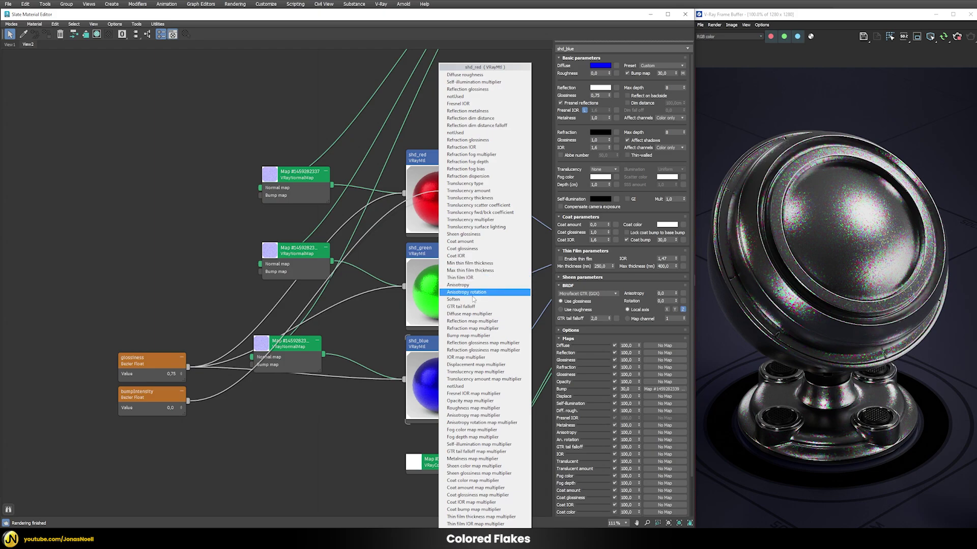
click(468, 336)
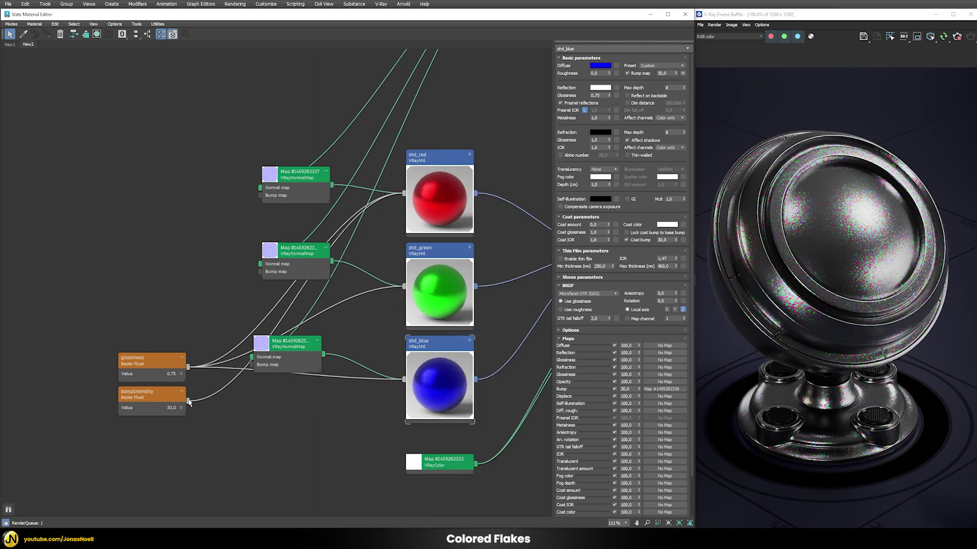
drag(188, 401, 446, 285)
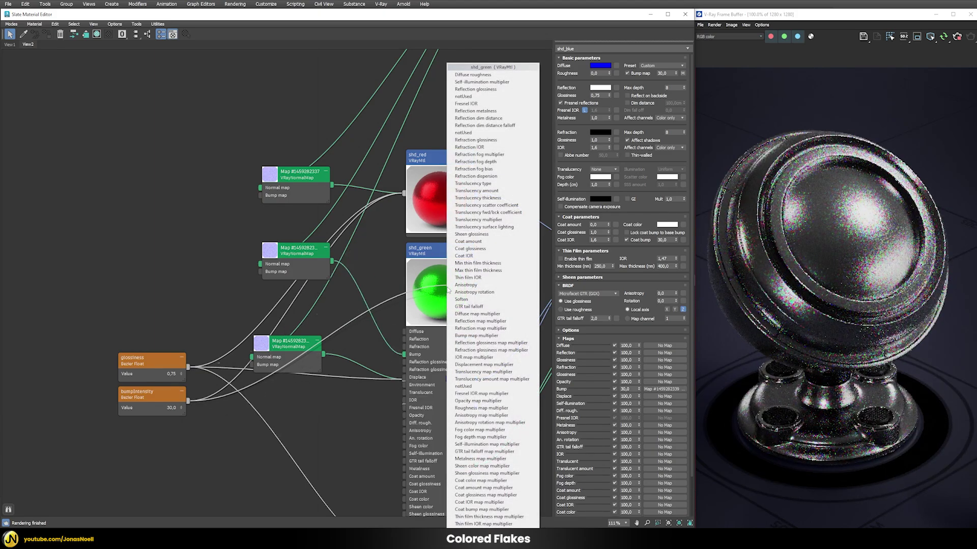
click(469, 335)
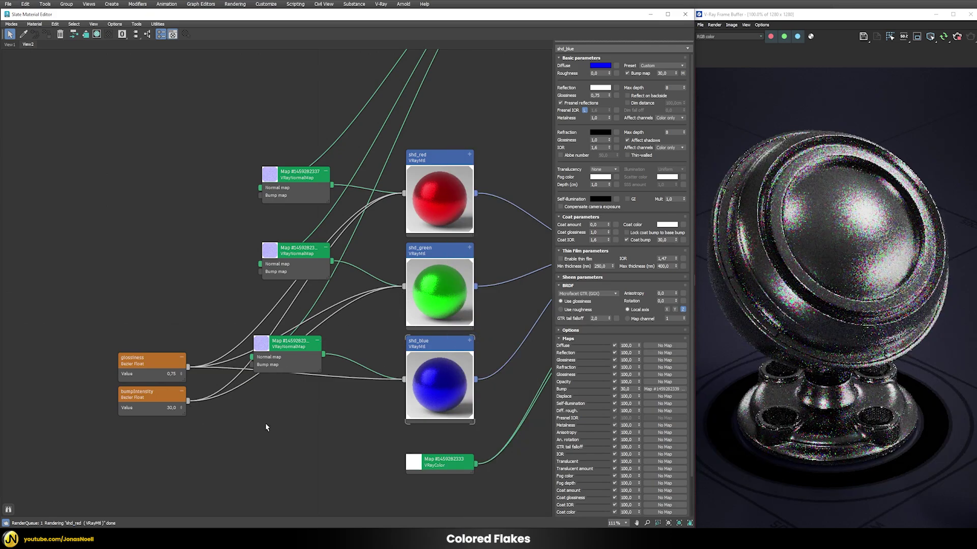
drag(188, 401, 442, 381)
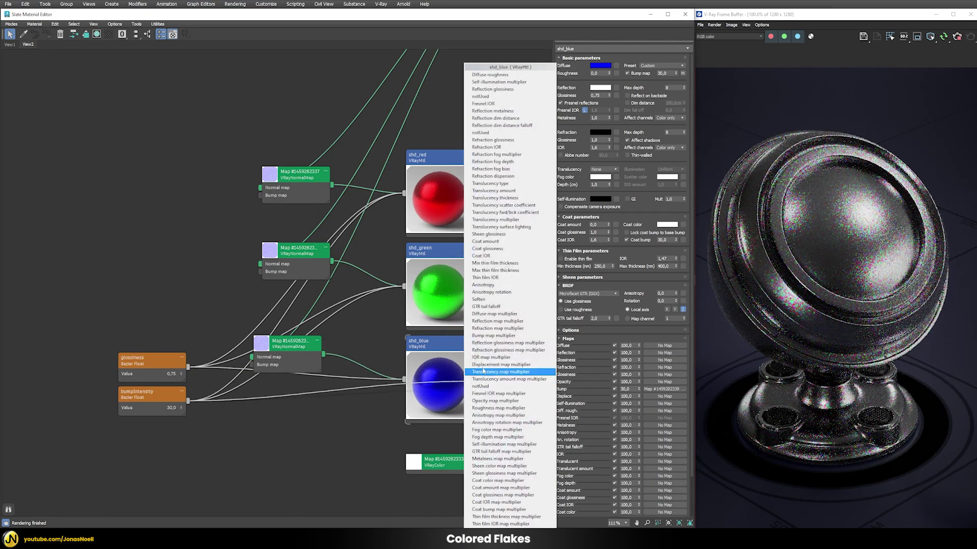
click(493, 336)
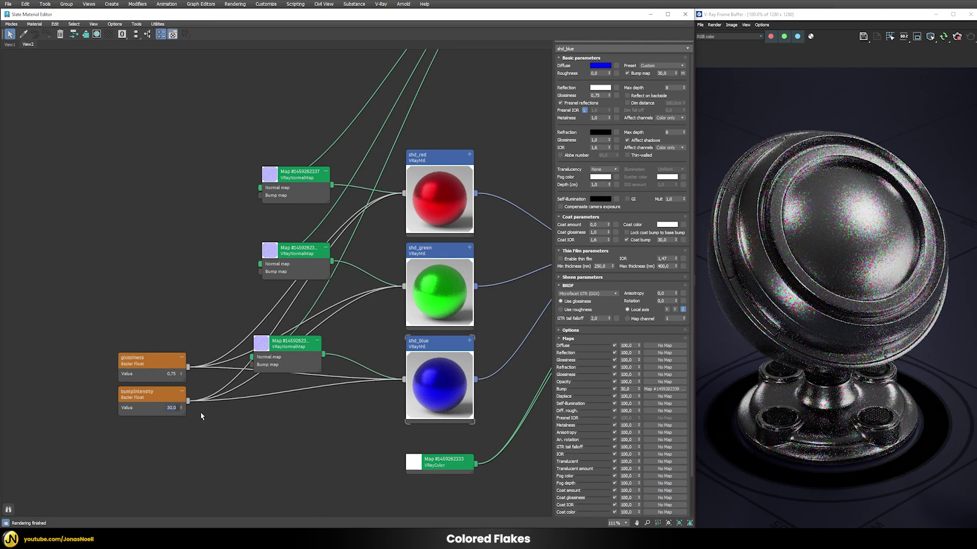
- Try a value of 100 on the bumpIntensity controller and settle on 50
text(10)
key(Return)
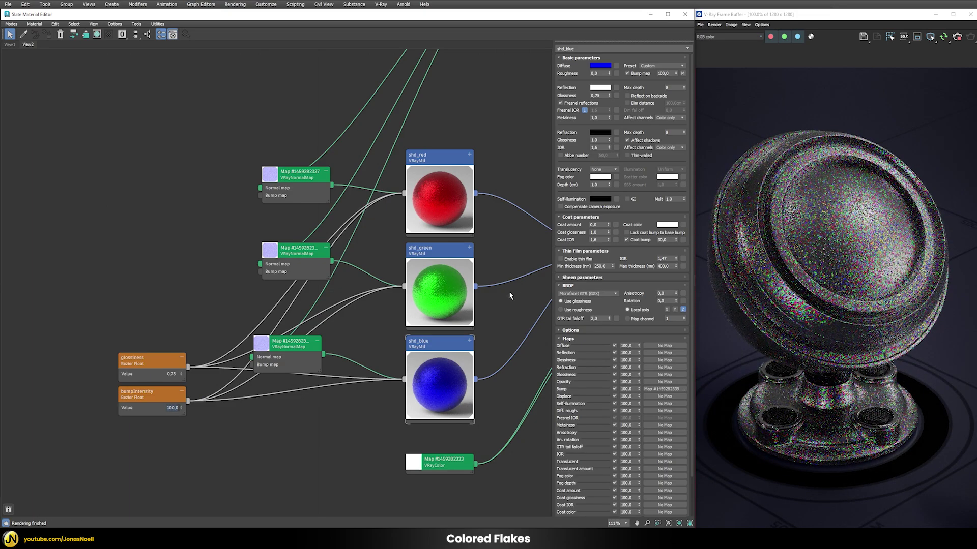
click(176, 407)
text(5)
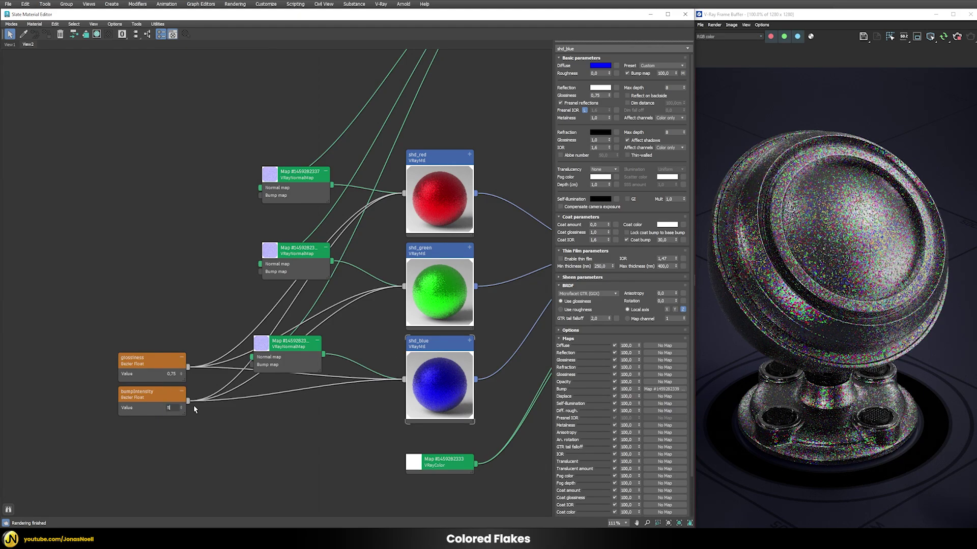
text(0)
key(Return)
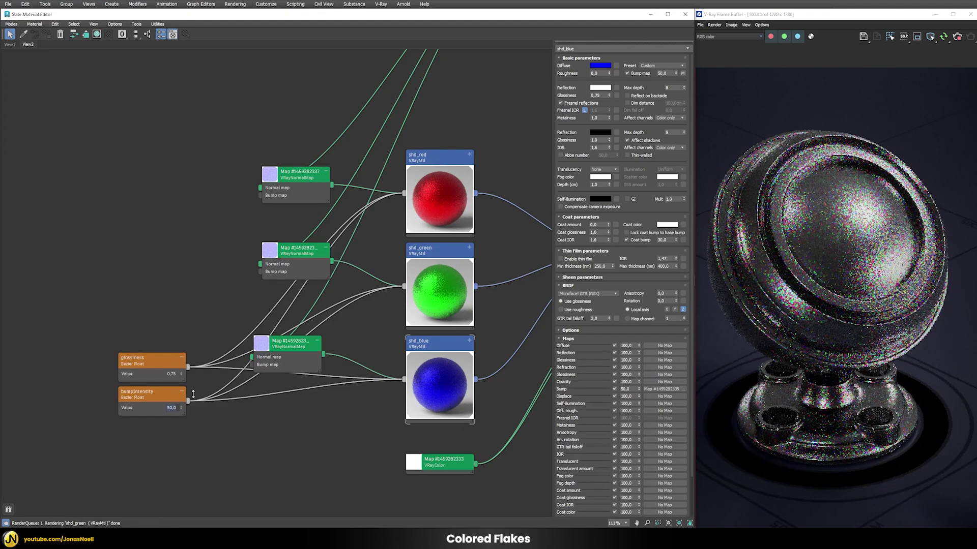
- Examine the colored flakes close up in the render and compare them with the full view
double_click(169, 410)
click(169, 409)
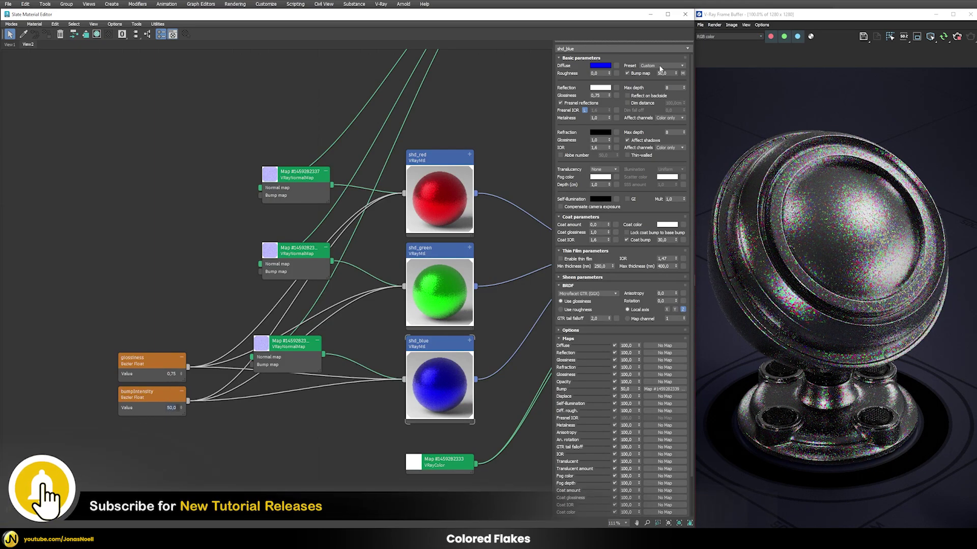
scroll(884, 283, up, 2)
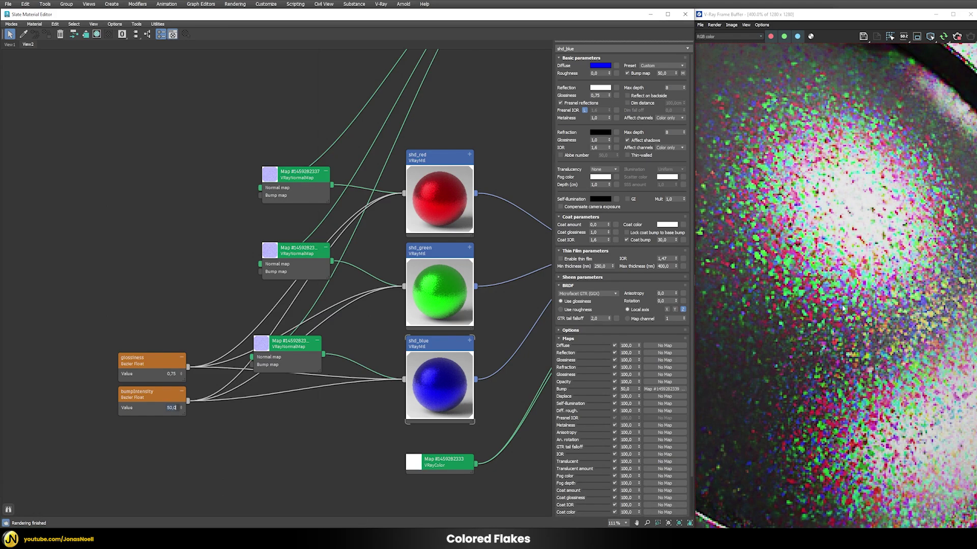
scroll(843, 305, down, 2)
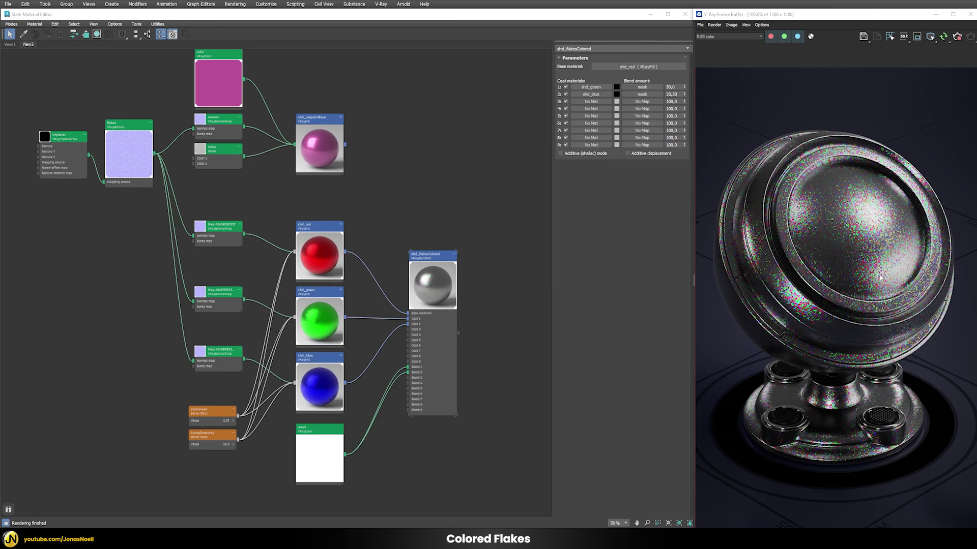
scroll(864, 283, up, 3)
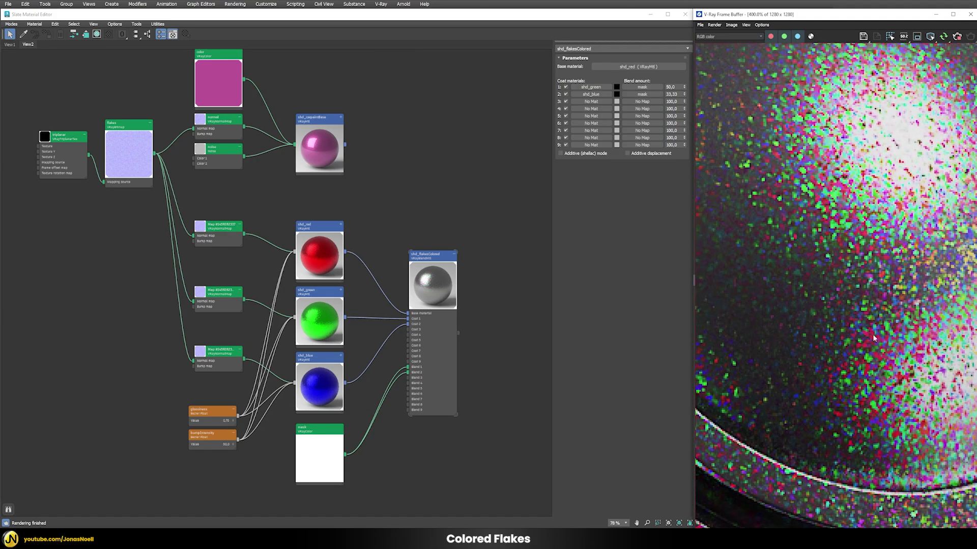
scroll(812, 284, down, 3)
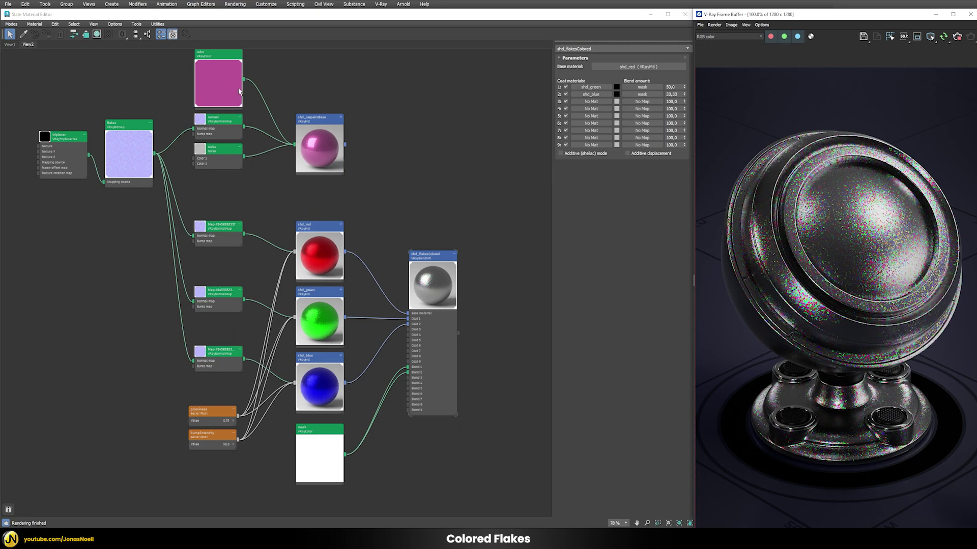
- Connect the color map to the Diffuse map of shd_red, shd_green and shd_blue, and check each material's diffuse settings
double_click(318, 230)
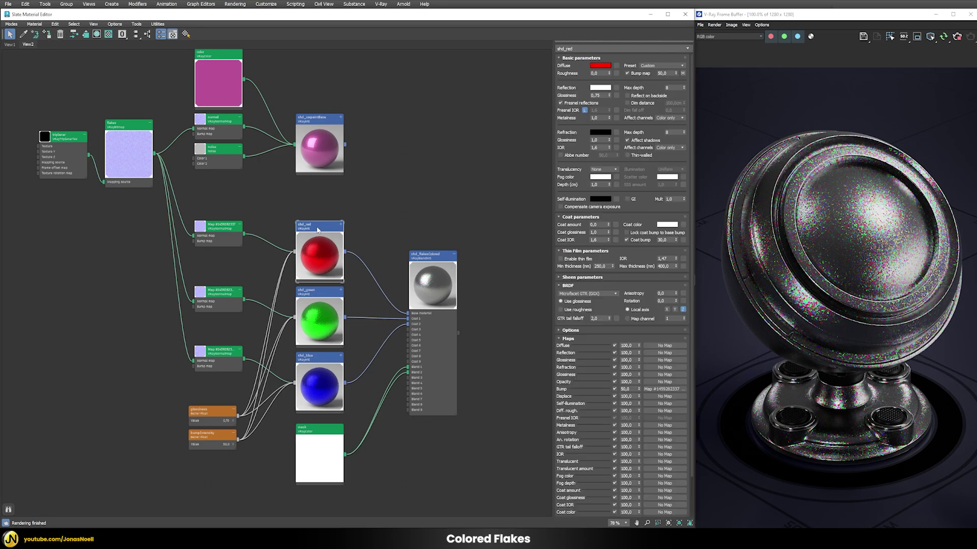
double_click(303, 312)
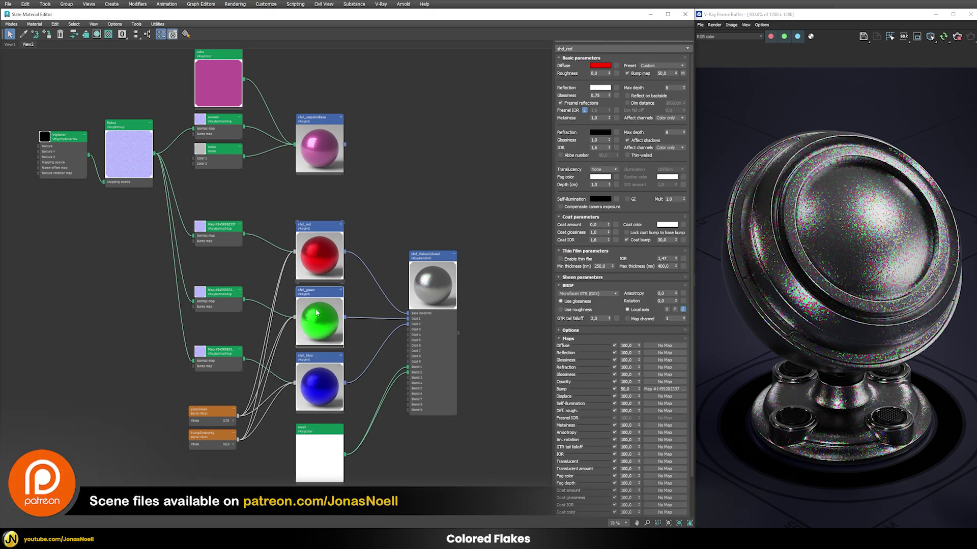
double_click(315, 237)
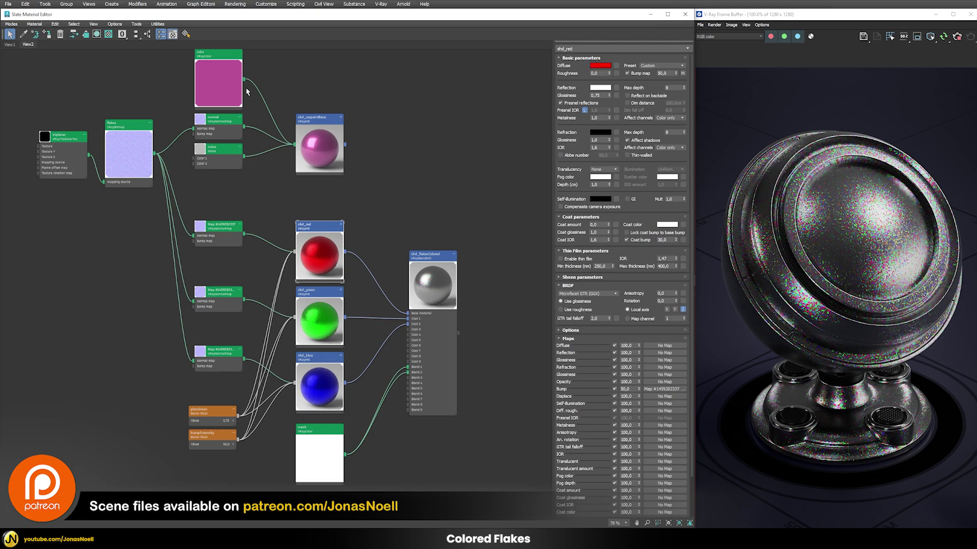
drag(244, 79, 664, 345)
click(330, 295)
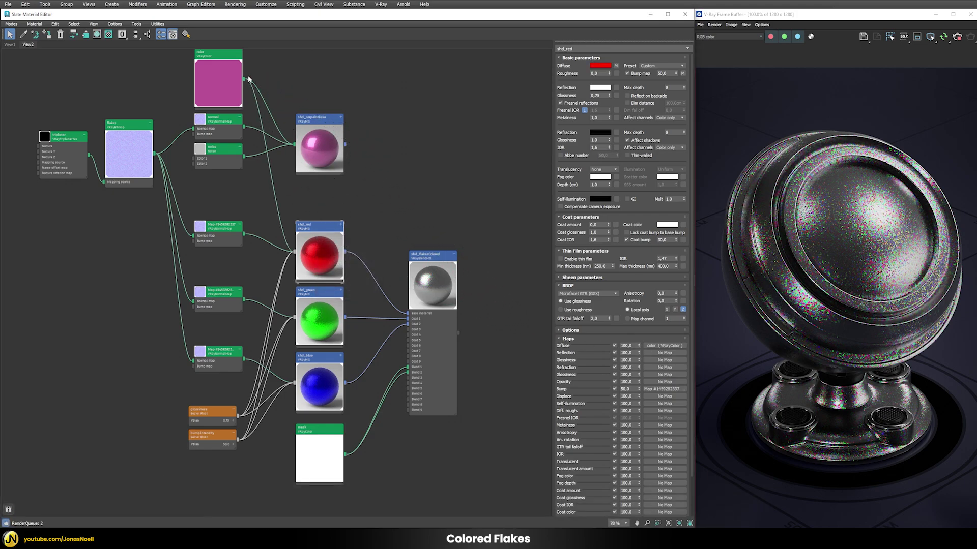
double_click(314, 321)
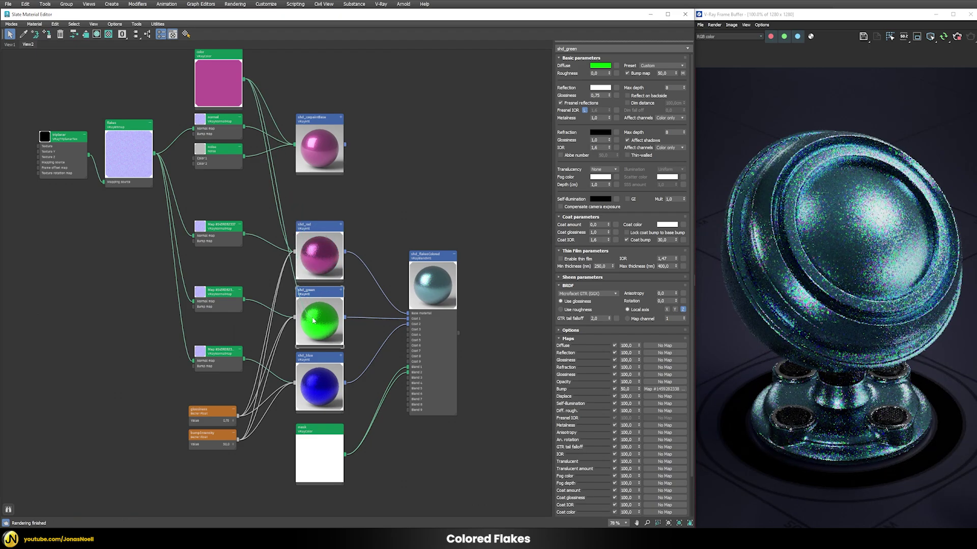
drag(295, 318, 300, 415)
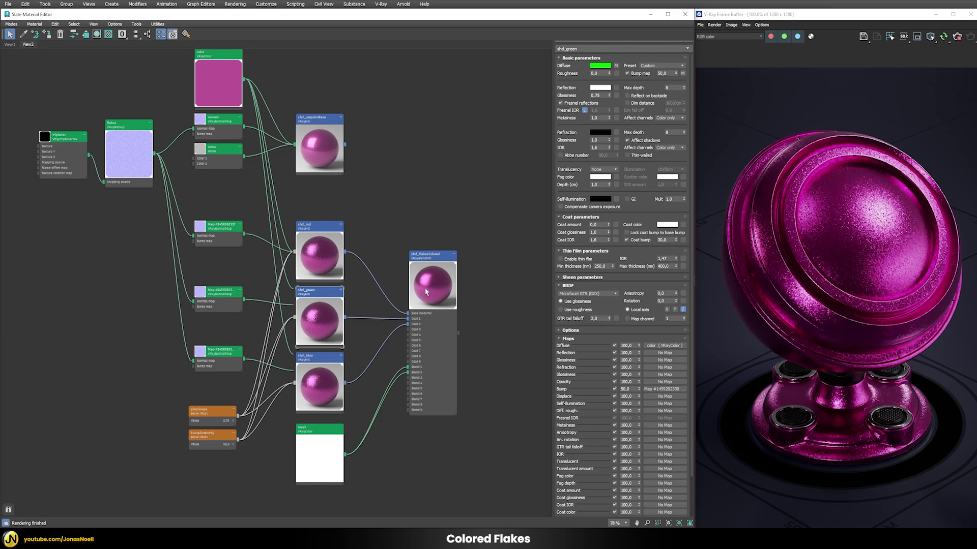
double_click(326, 257)
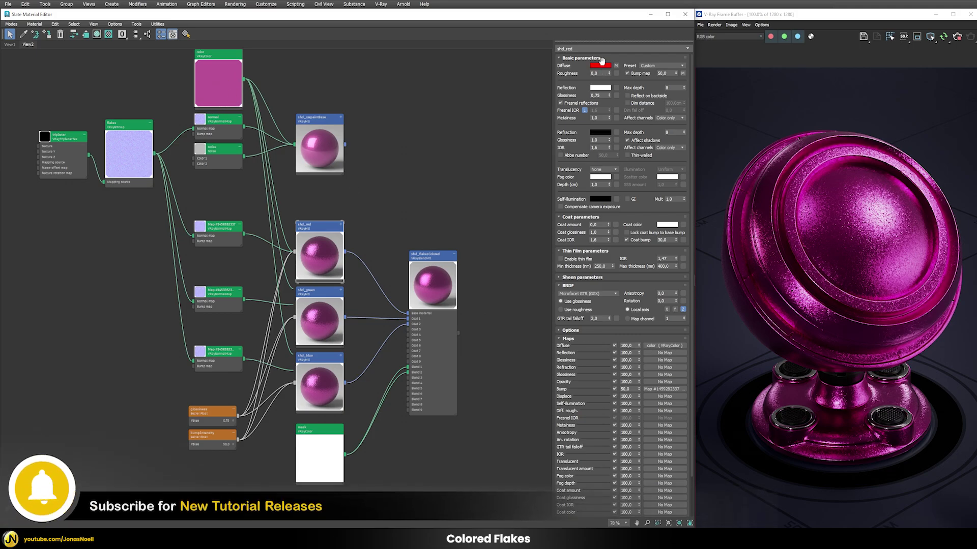
click(310, 292)
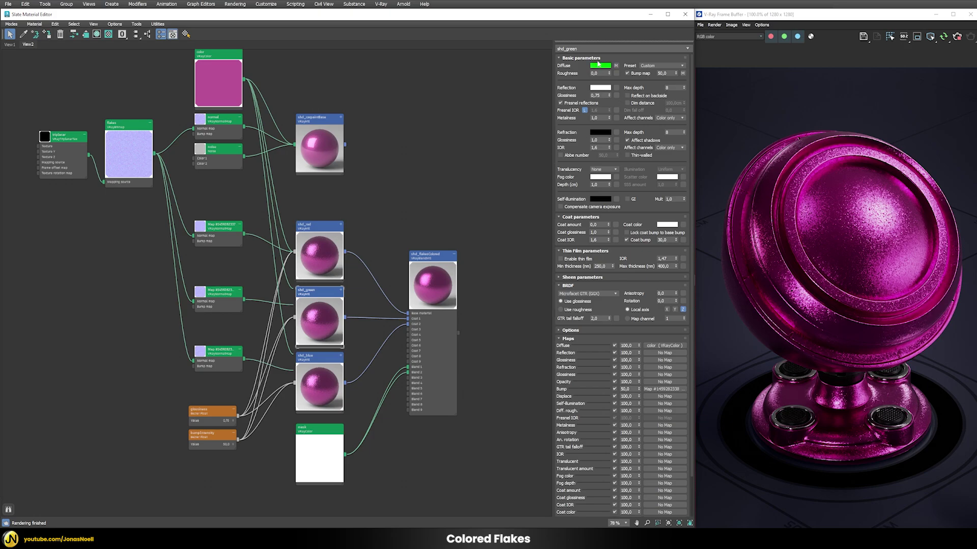
click(328, 374)
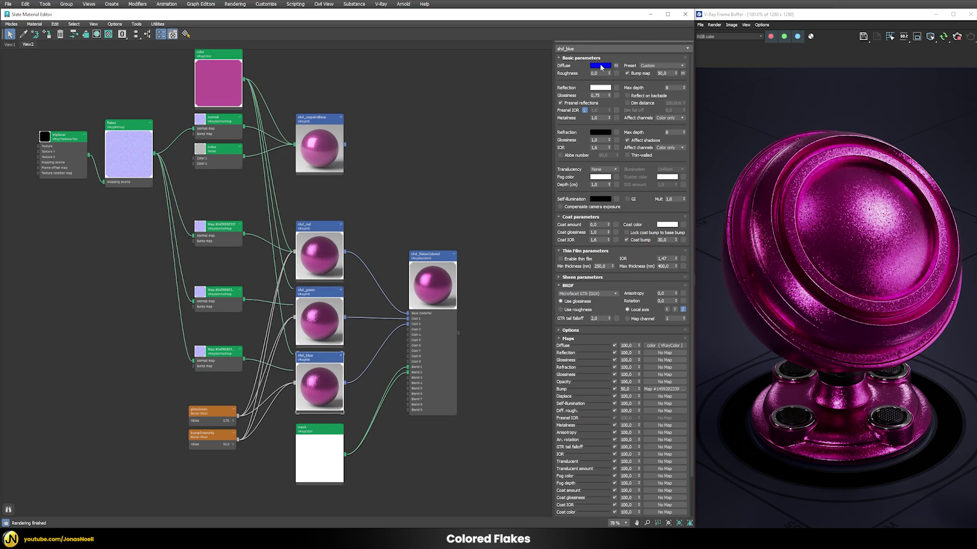
click(321, 252)
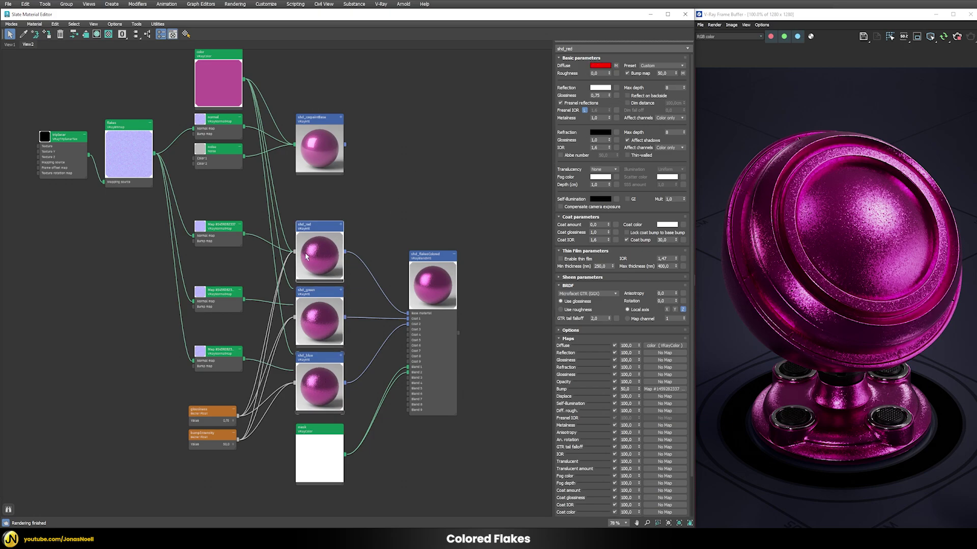
- Duplicate the bumpIntensity controller below the original and rename the copy tint
click(209, 439)
scroll(217, 463, up, 5)
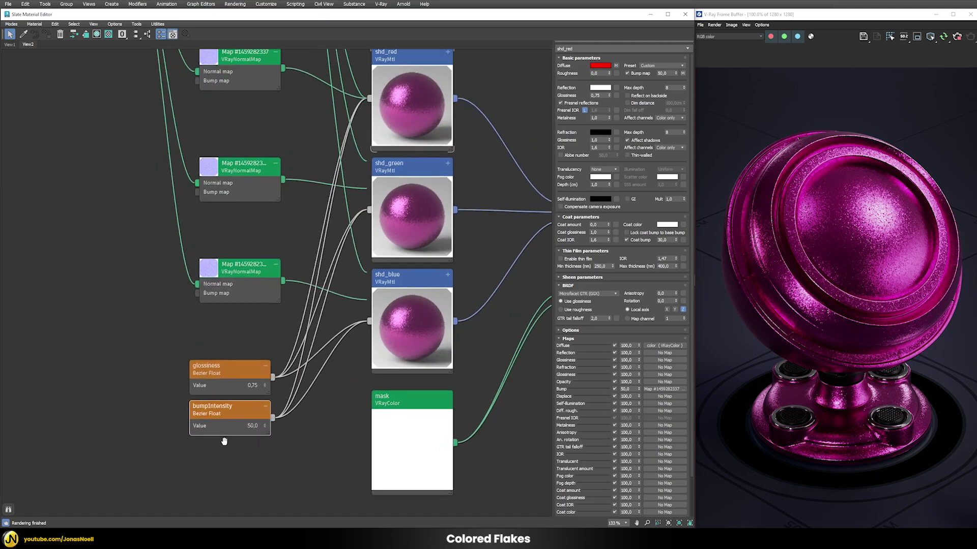
shift+drag(227, 395, 226, 436)
scroll(314, 435, down, 1)
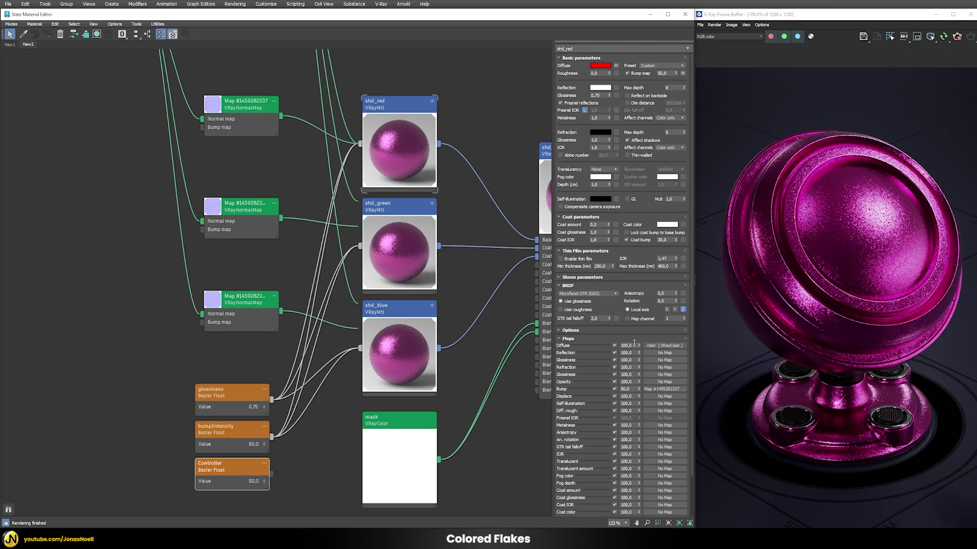
click(344, 478)
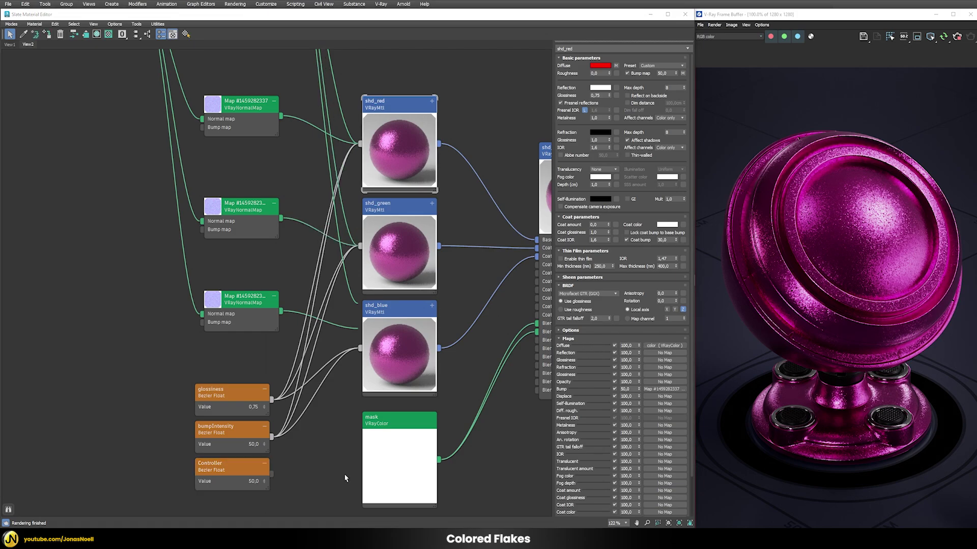
right_click(213, 473)
click(233, 344)
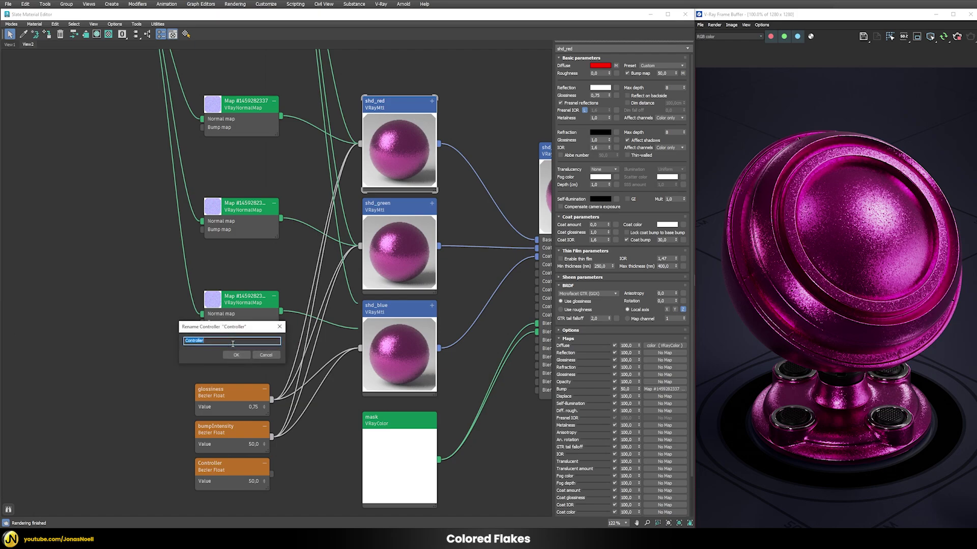
text(tint)
key(Return)
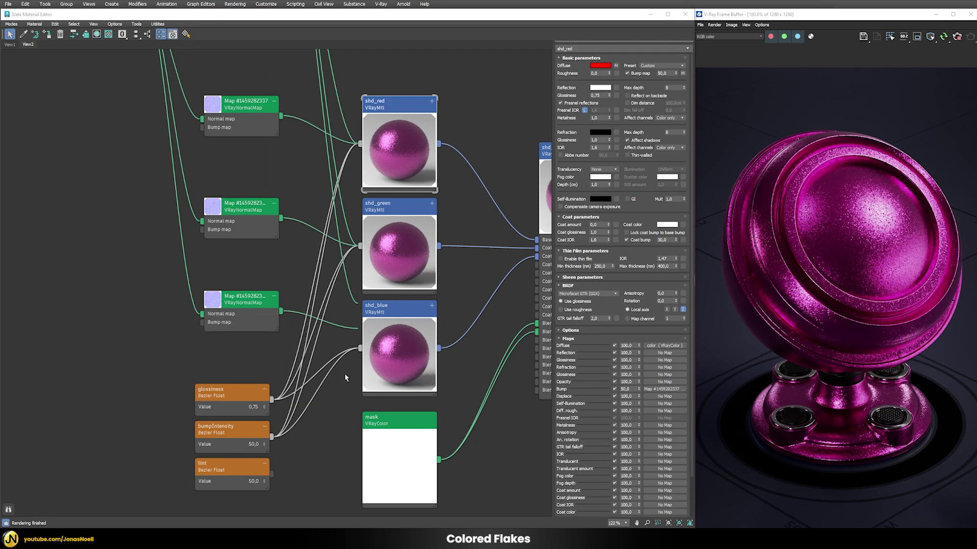
- Connect the tint controller to the Diffuse map multiplier of shd_red, shd_green and shd_blue
click(392, 204)
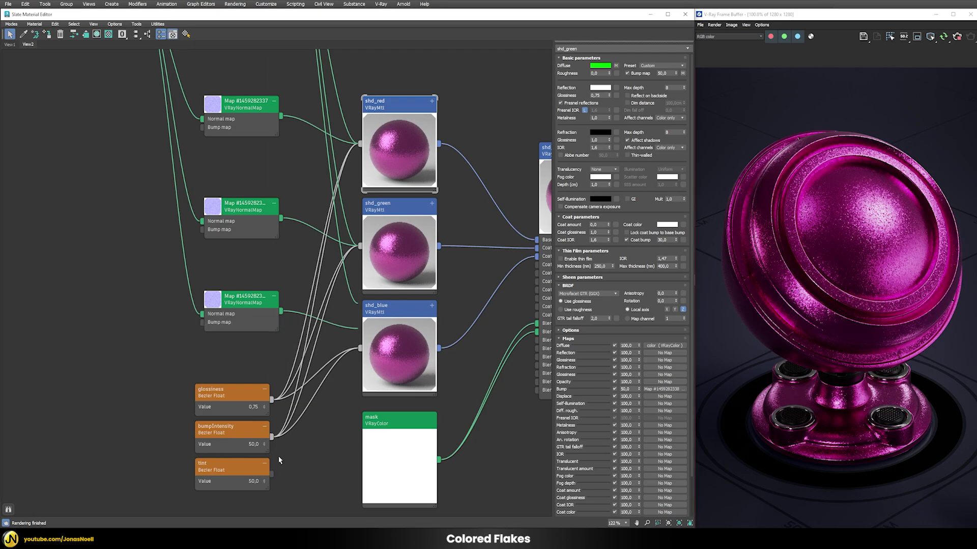
drag(272, 474, 407, 145)
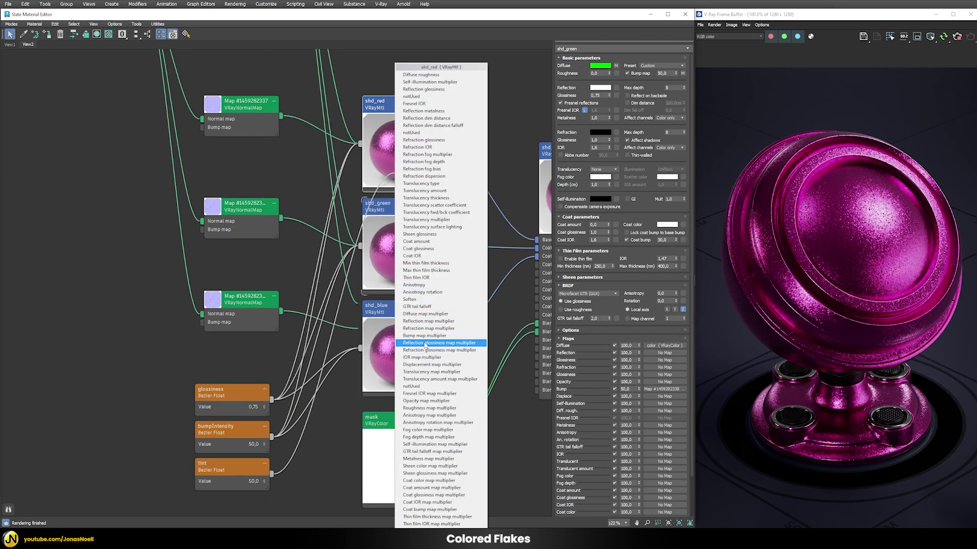
click(423, 314)
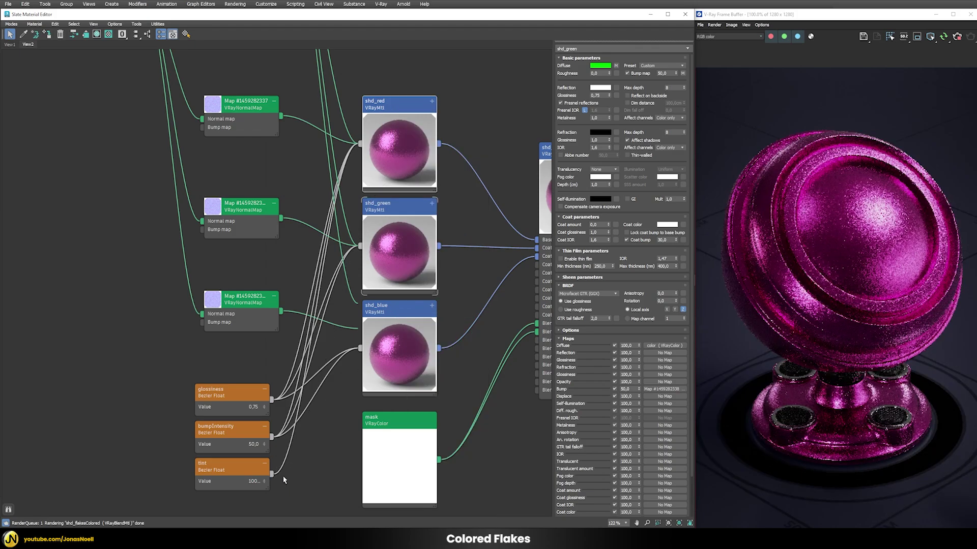
drag(273, 478, 390, 263)
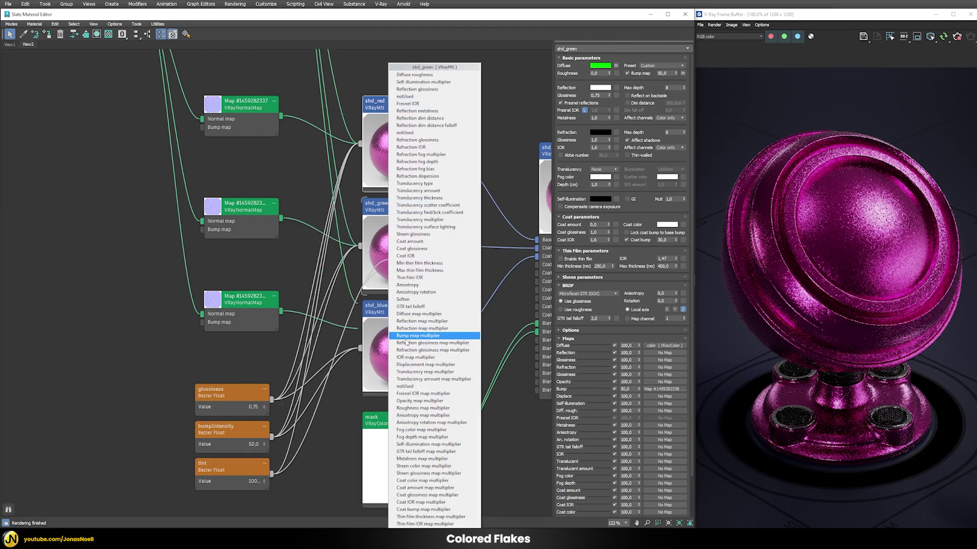
click(423, 314)
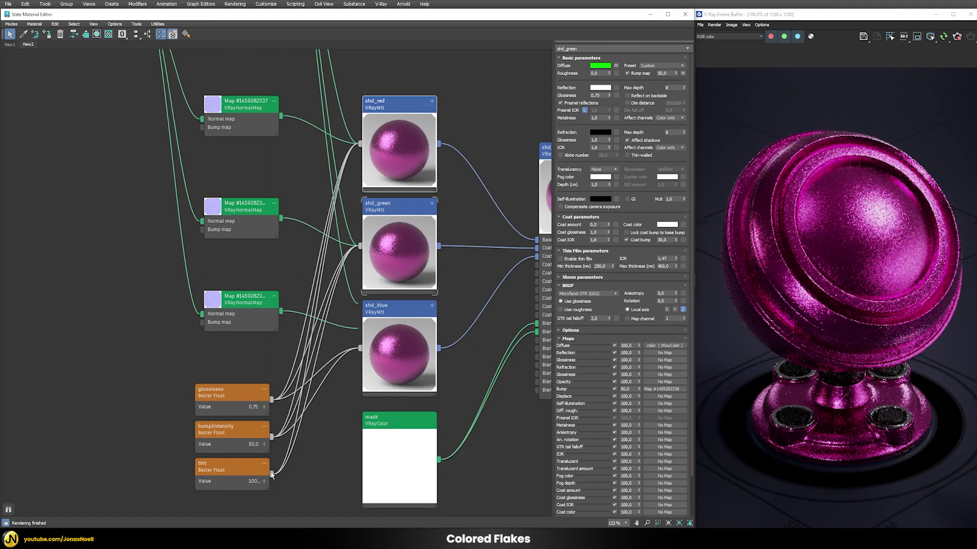
drag(272, 474, 395, 351)
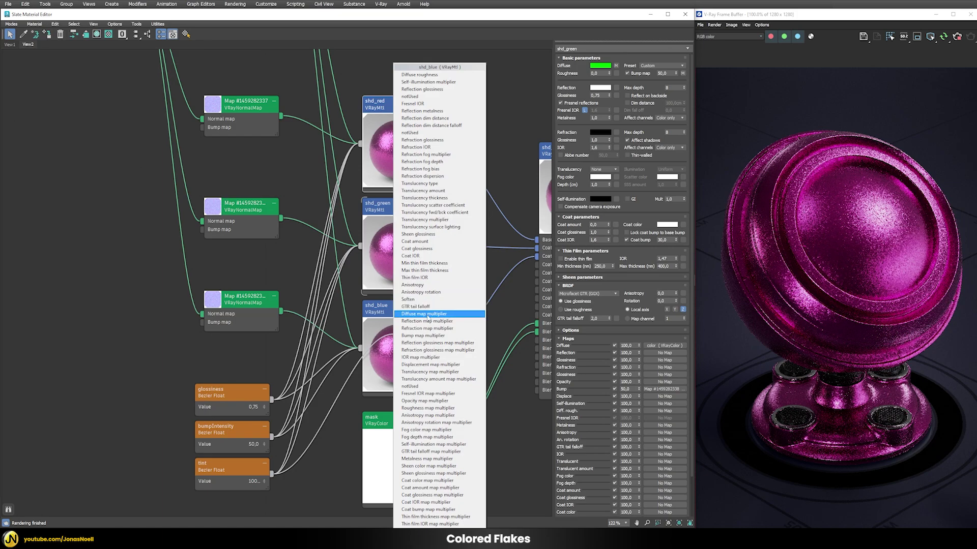
click(429, 315)
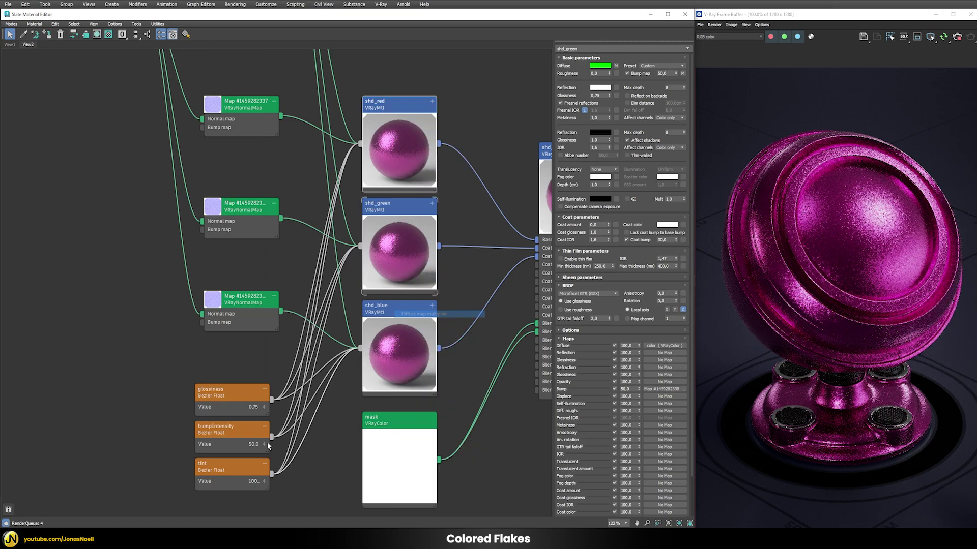
- Set the tint controller to 50 and check the tinted flakes close up in the render
click(253, 481)
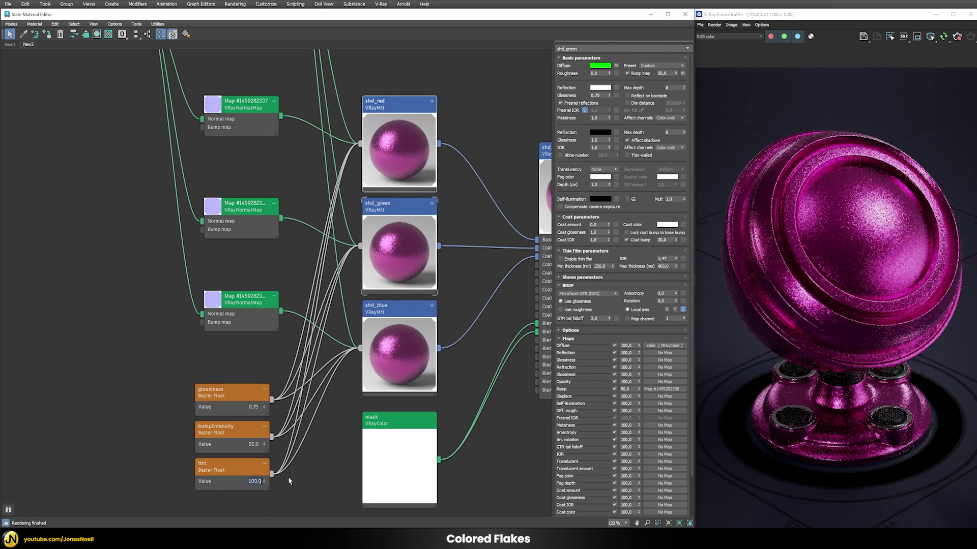
text(50)
key(Return)
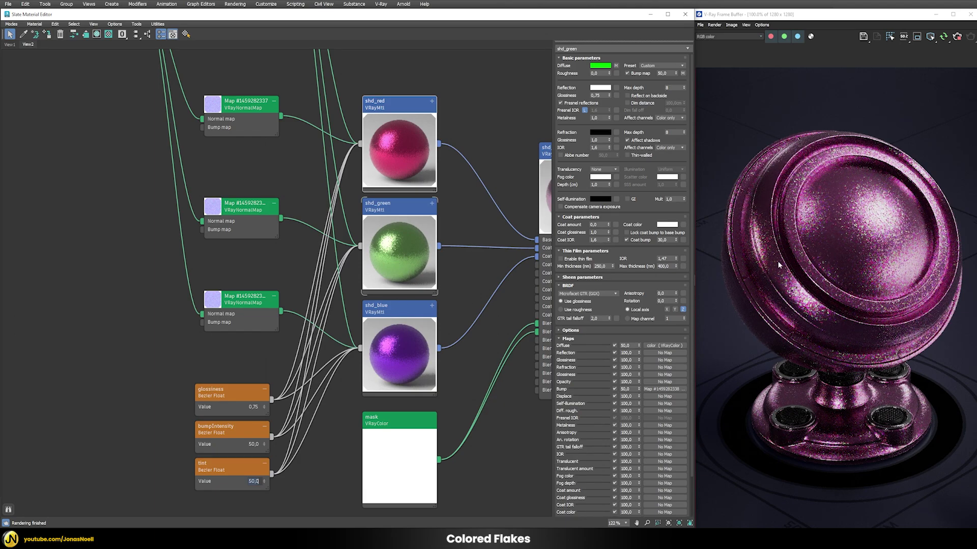
scroll(838, 207, up, 1)
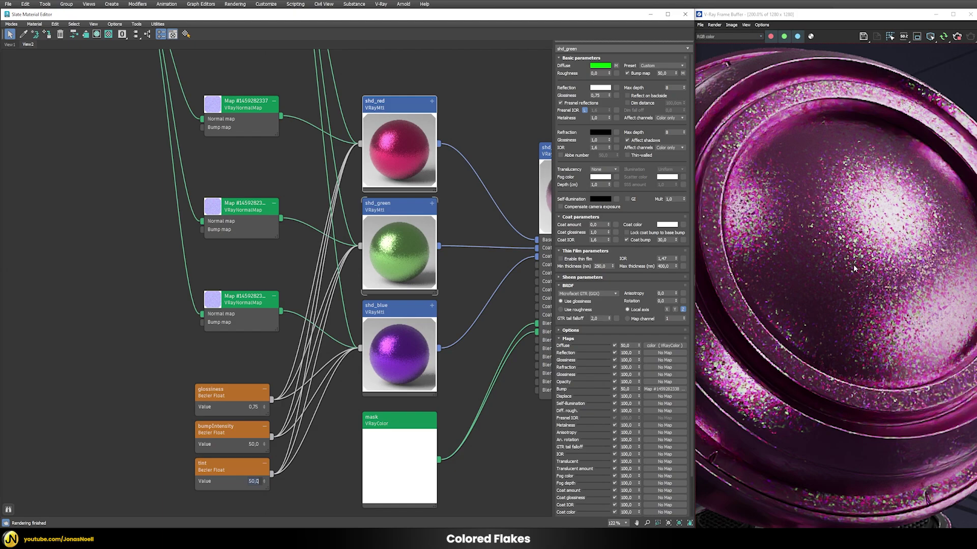
scroll(853, 264, down, 1)
- Open the parameters of shd_carpaintBase and assign this material to the selected object
double_click(546, 346)
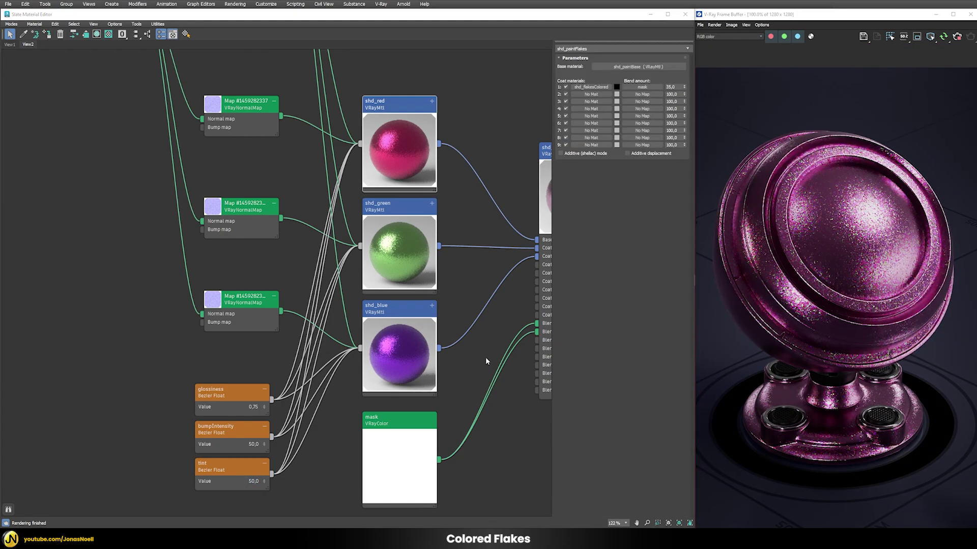
scroll(485, 357, down, 5)
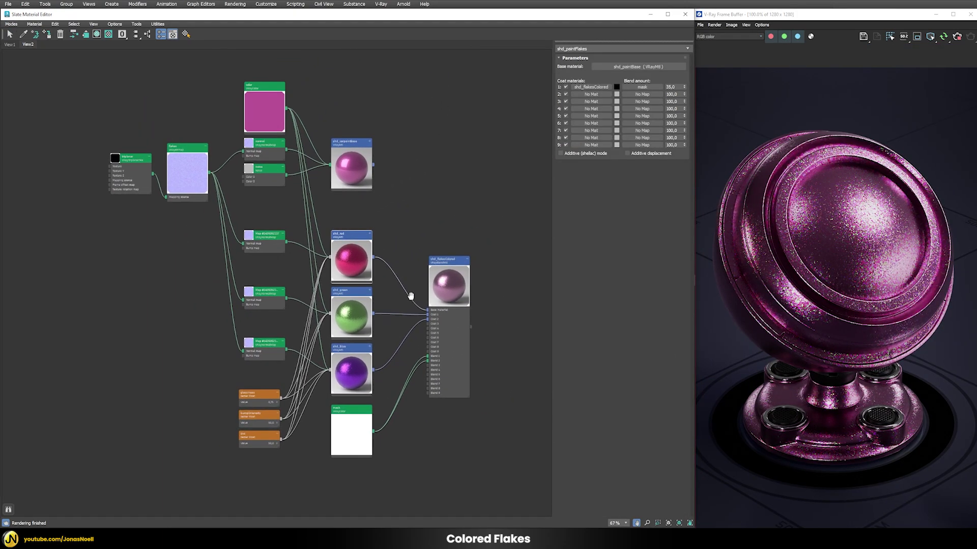
middle_drag(411, 296, 396, 299)
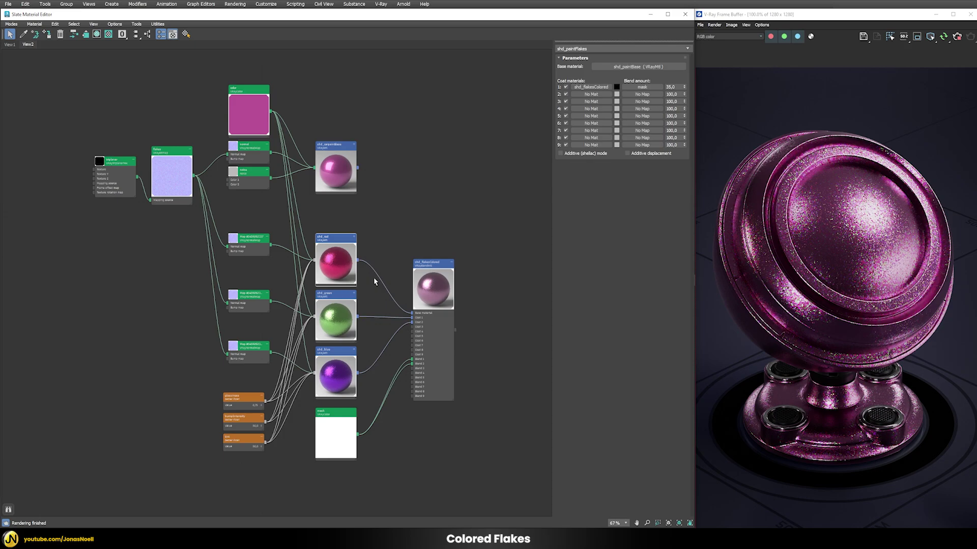
double_click(332, 162)
right_click(333, 163)
click(355, 176)
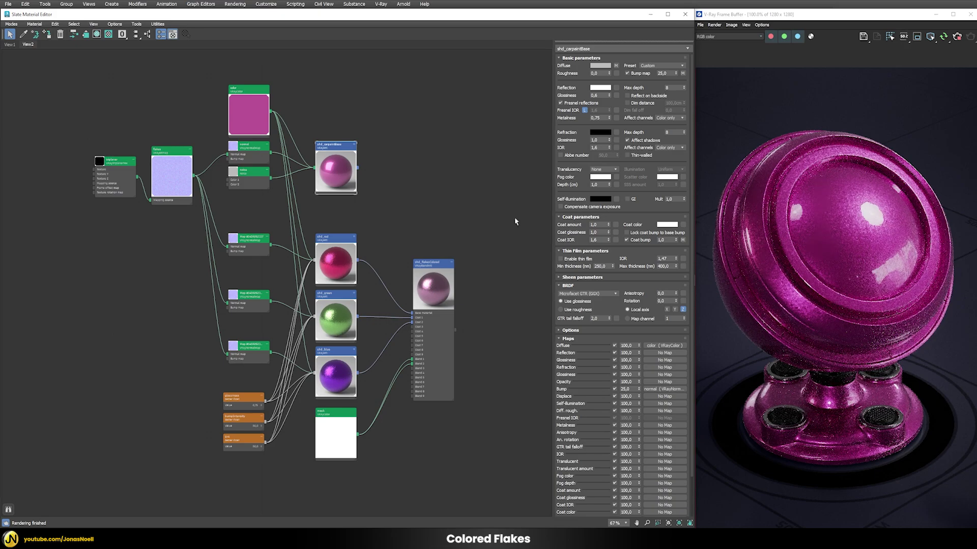
- Add a VRayBlendMtl node and place it beyond the existing car paint and colored flakes materials
right_click(456, 146)
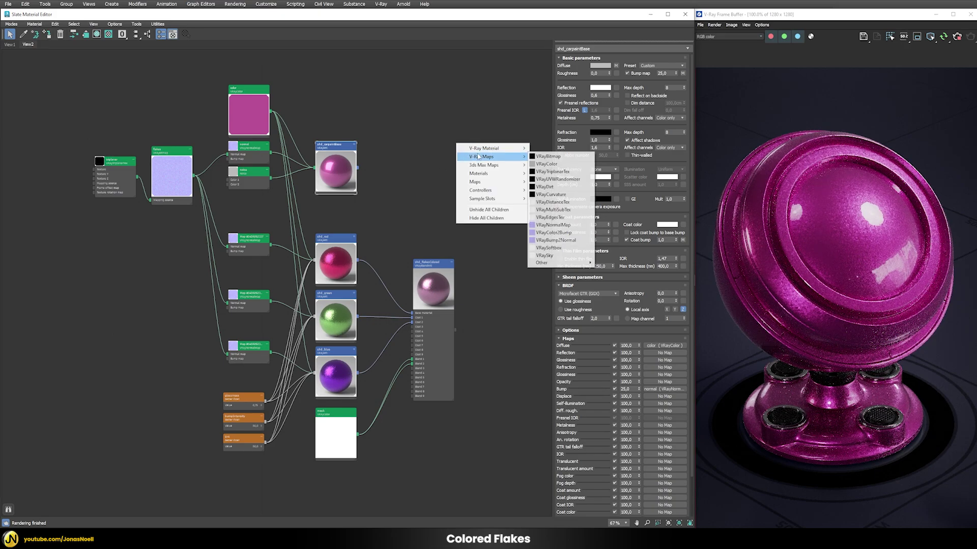
mouse_move(489, 148)
click(565, 163)
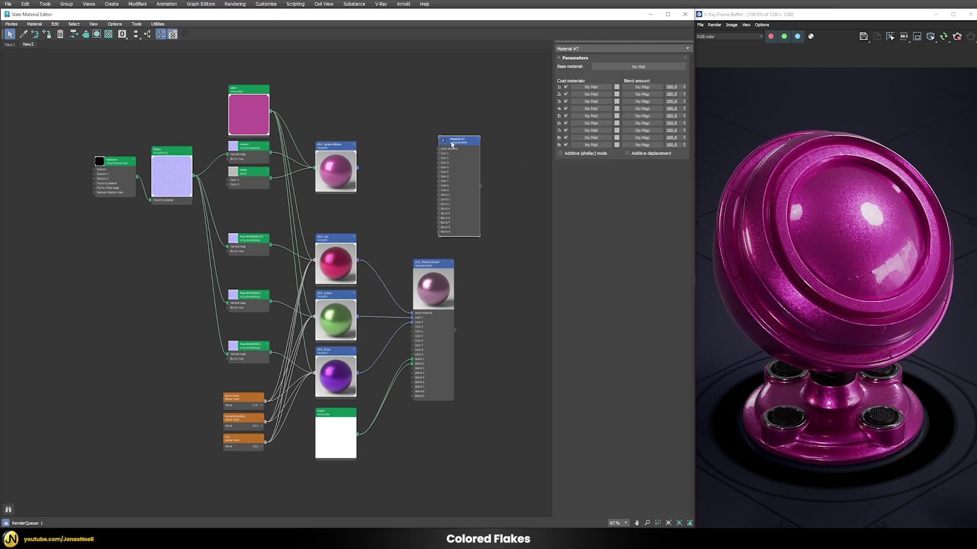
drag(451, 145, 508, 206)
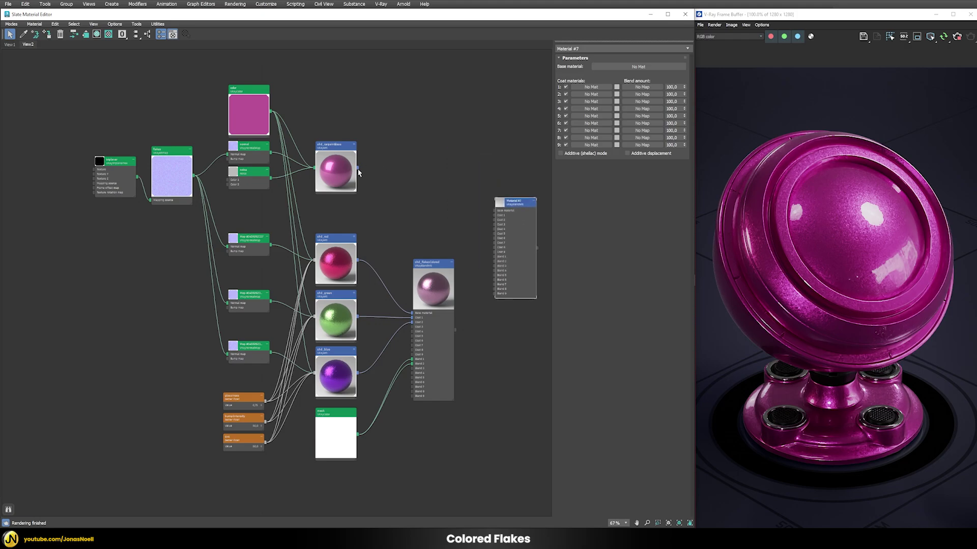
- Connect shd_carpaintBase to the new blend material's base as an instance and assign the blend material to the selection
drag(376, 178, 493, 209)
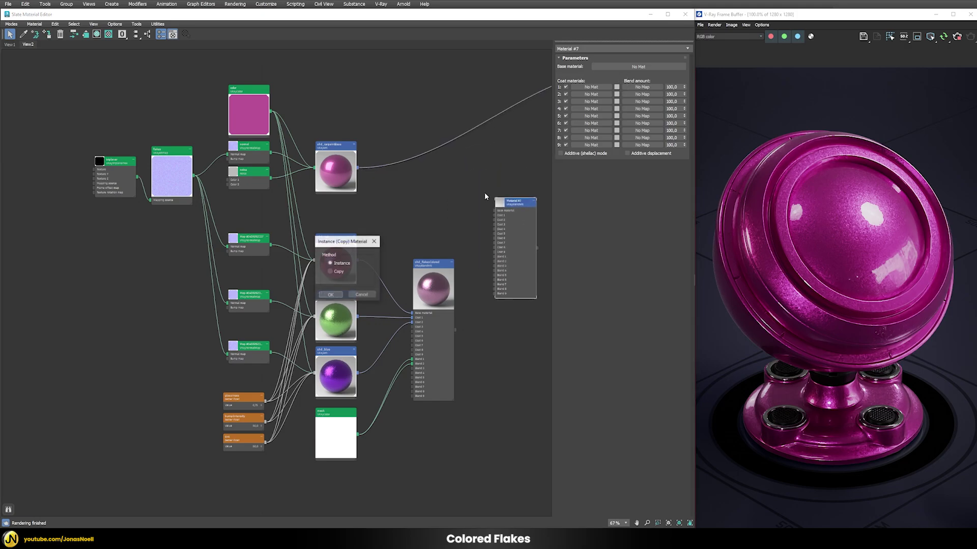
click(331, 295)
right_click(519, 202)
click(559, 215)
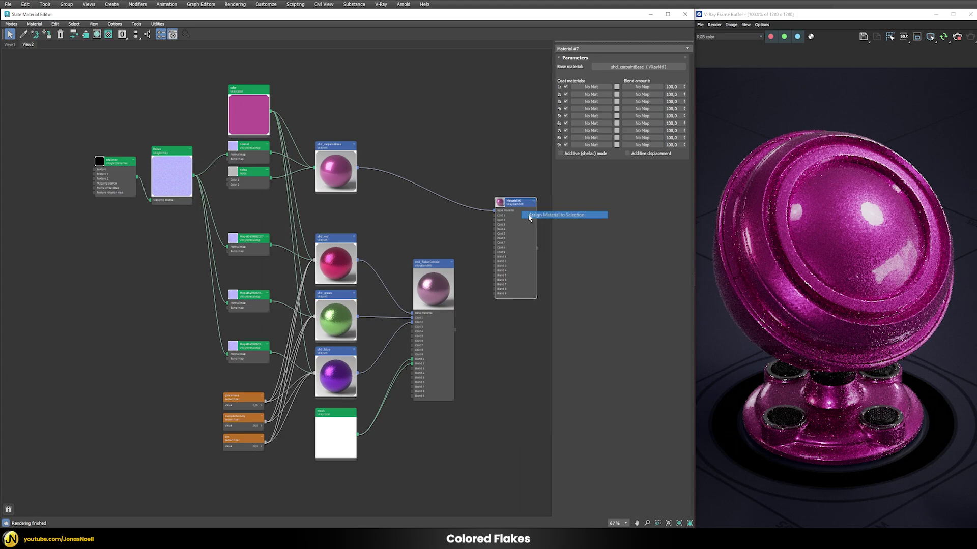
- Set the blend material's first blend color to black and plug the mask map into its blend amount as an instance
click(616, 87)
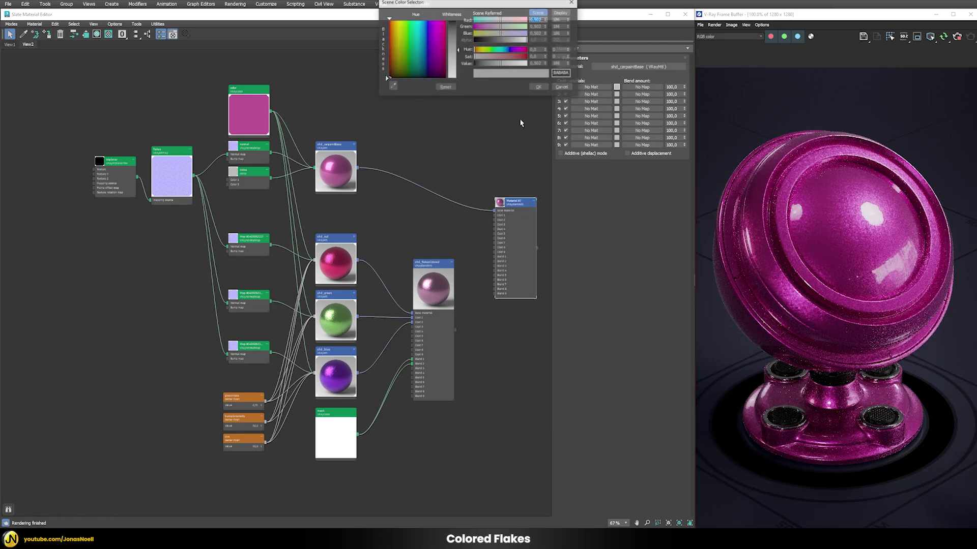
drag(488, 64, 473, 64)
click(539, 87)
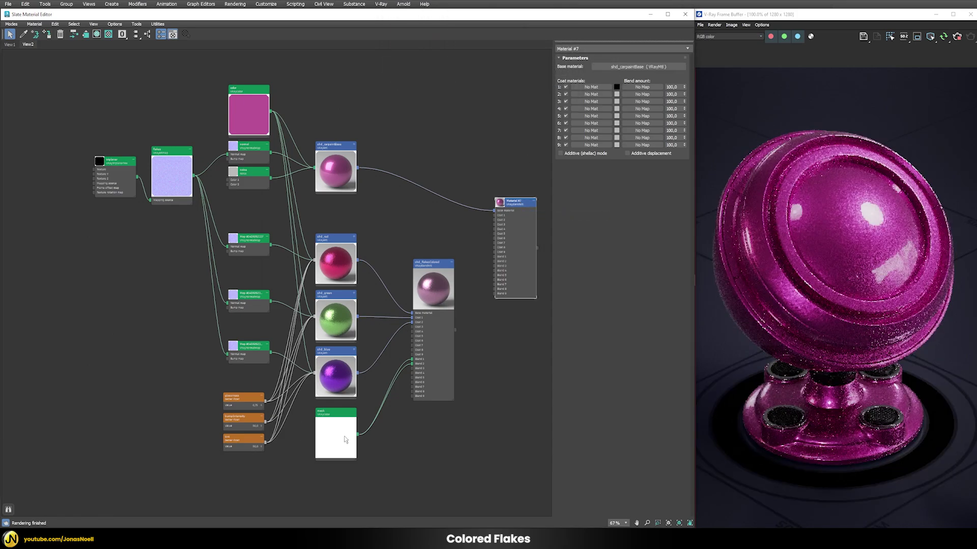
drag(358, 436, 643, 88)
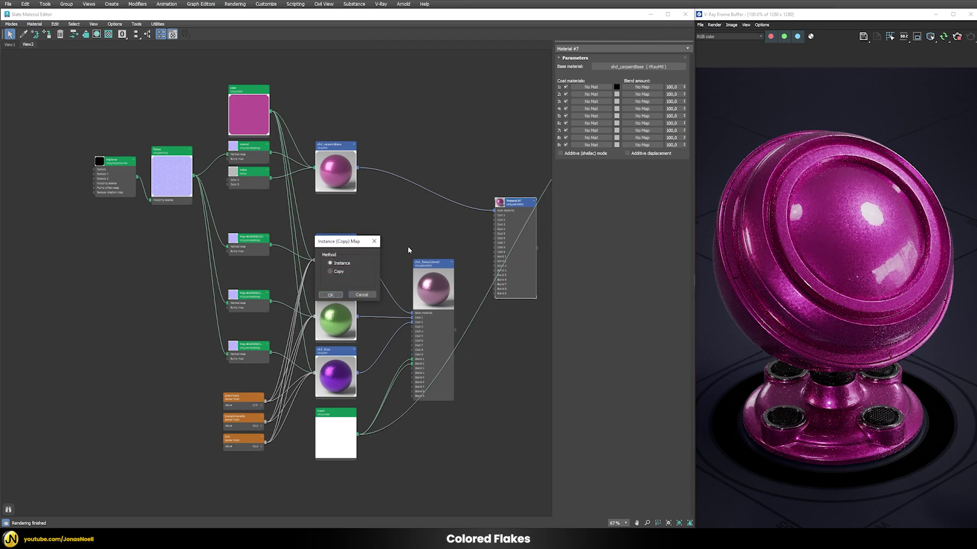
click(328, 296)
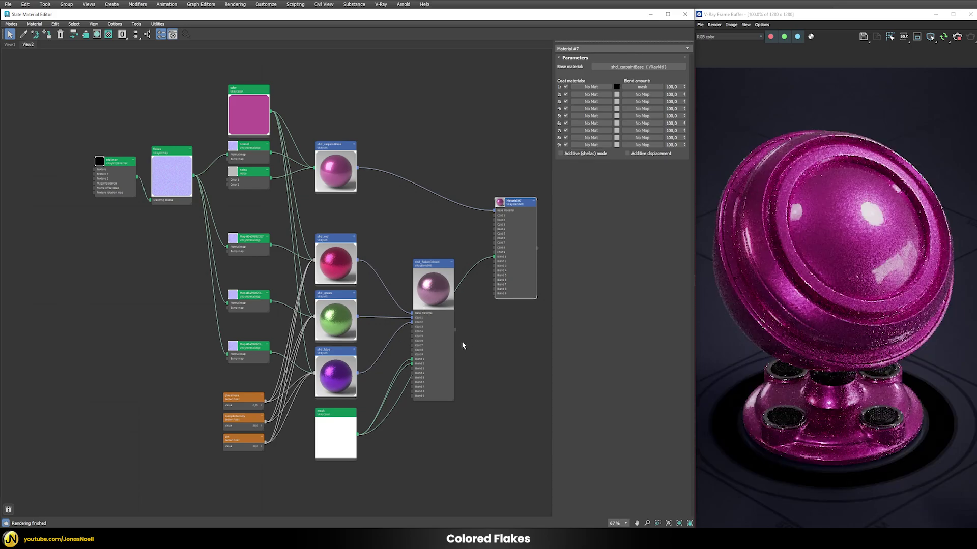
- Connect shd_flakesColored as an instance to the first coat material and set its blend amount to 35
drag(456, 331, 594, 89)
click(330, 294)
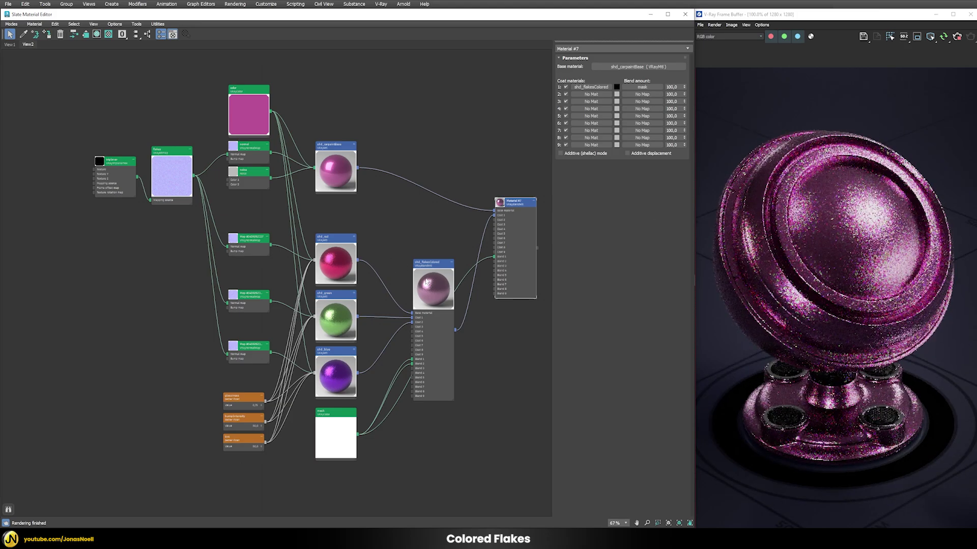
double_click(676, 86)
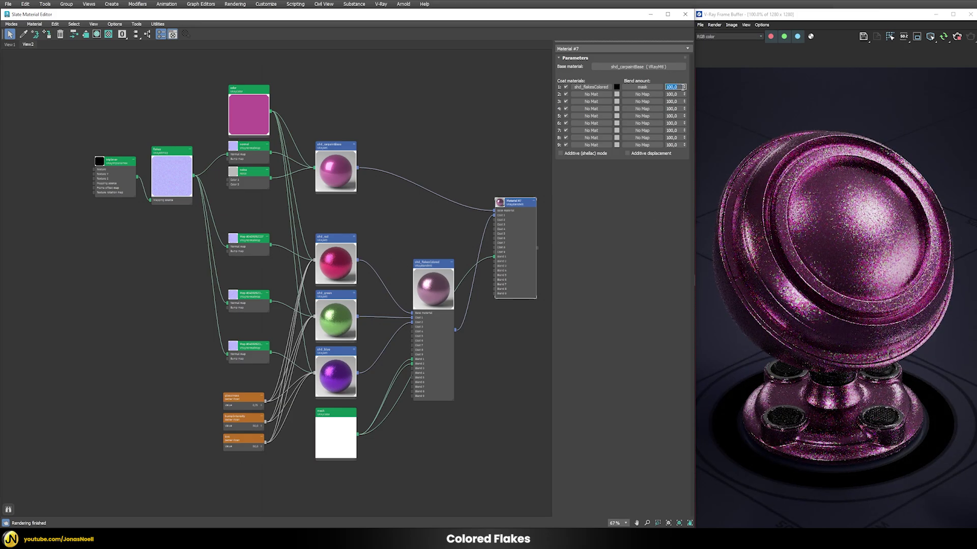
text(35)
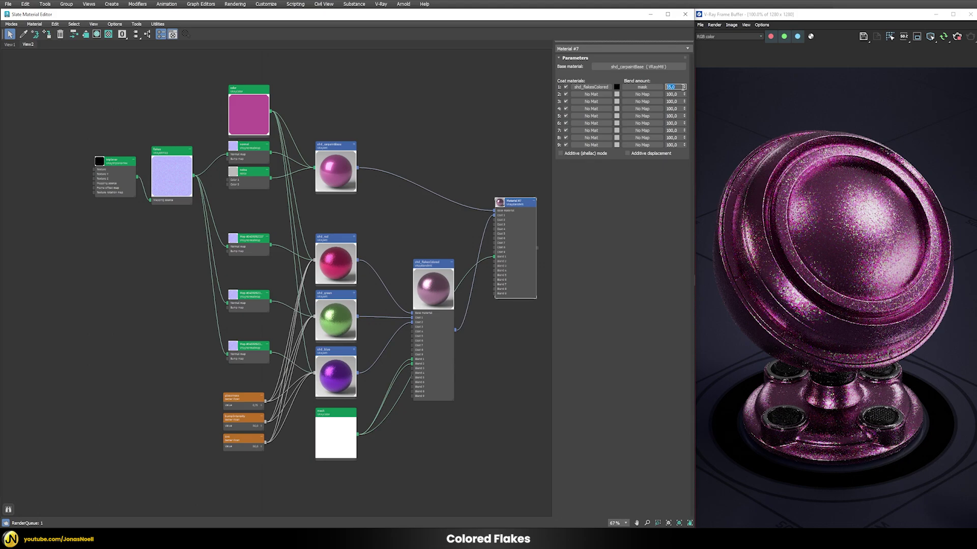
key(Return)
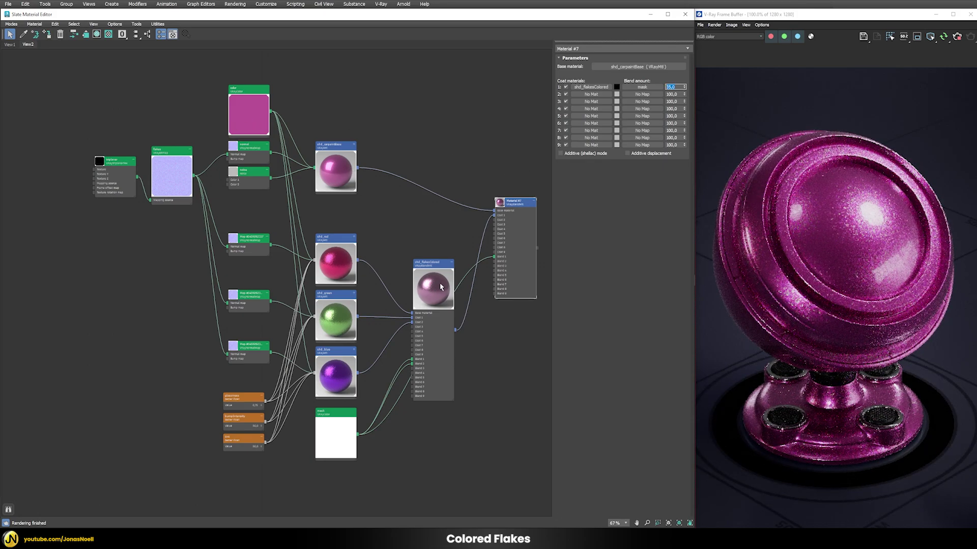
- Examine the blended colored flakes in the render, both close up and at full view
scroll(859, 222, up, 2)
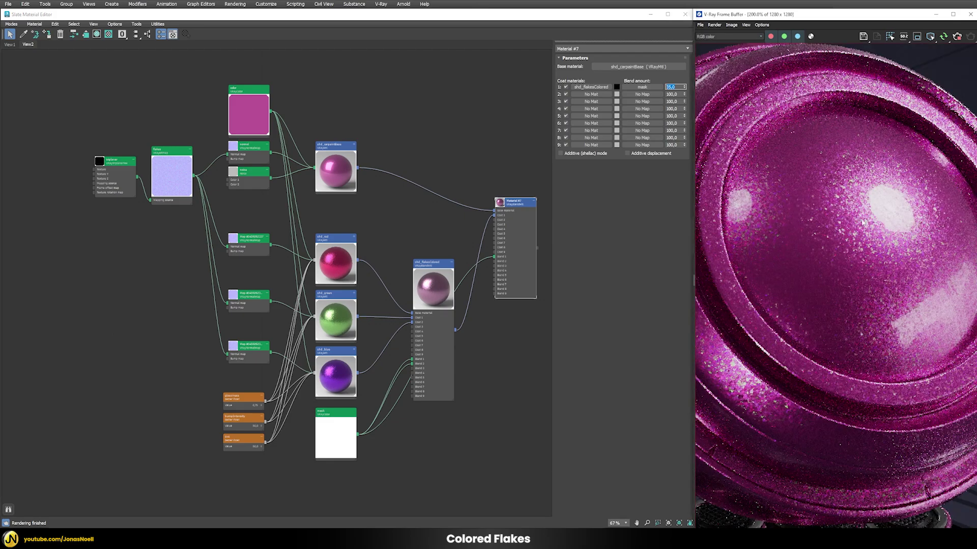
scroll(861, 220, up, 2)
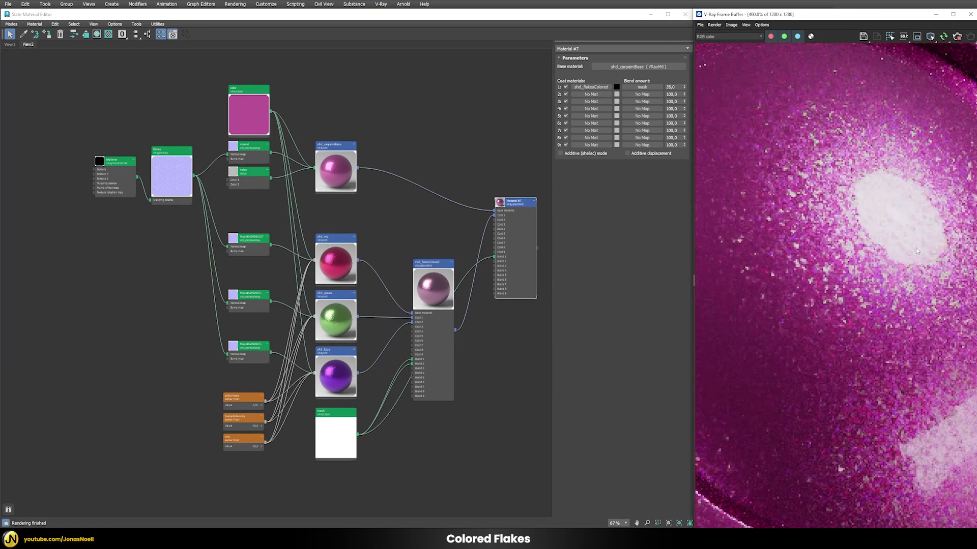
middle_drag(915, 248, 882, 233)
scroll(864, 280, down, 2)
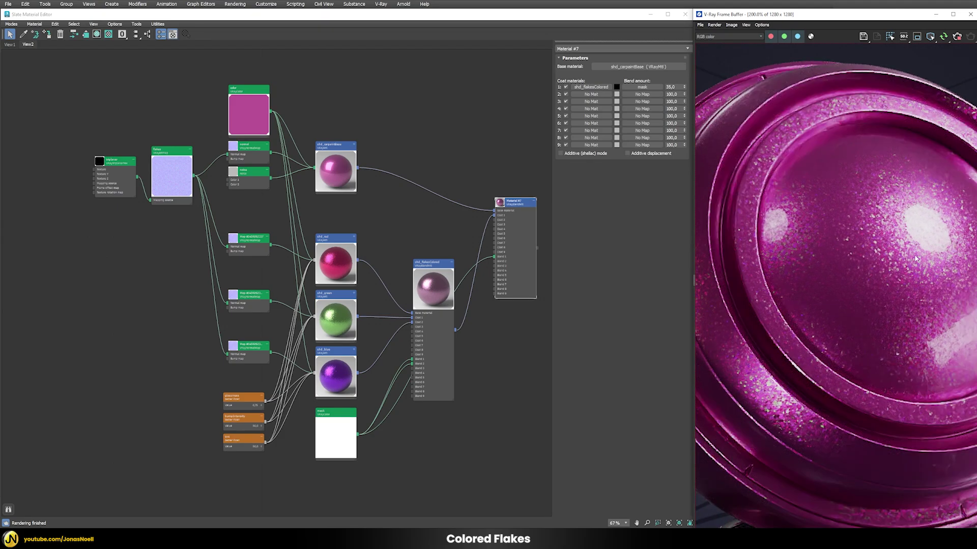
middle_drag(867, 249, 862, 272)
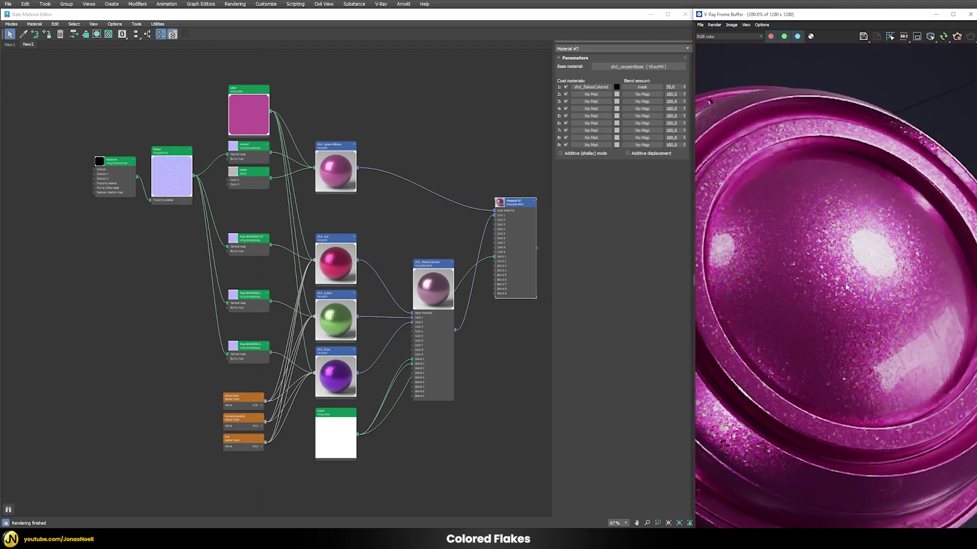
scroll(851, 295, down, 2)
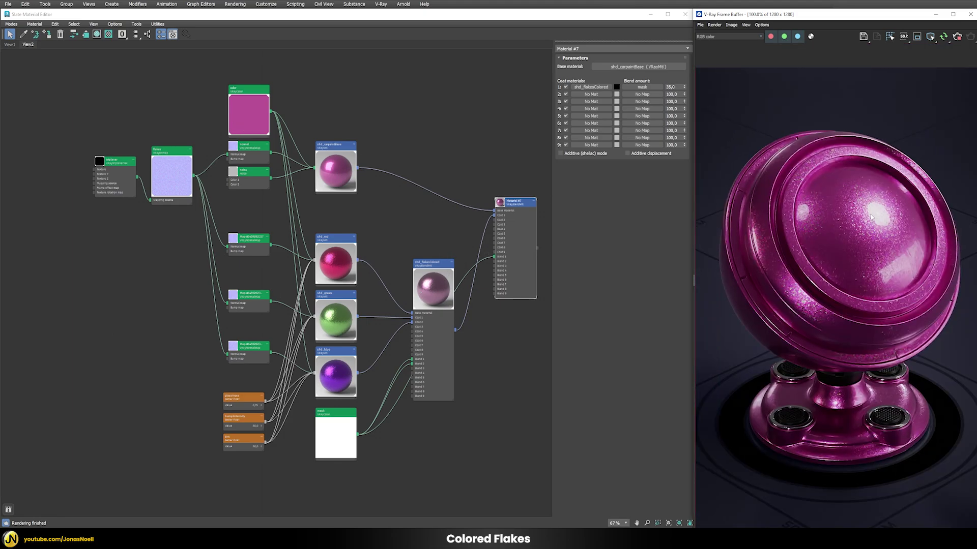
scroll(870, 217, up, 2)
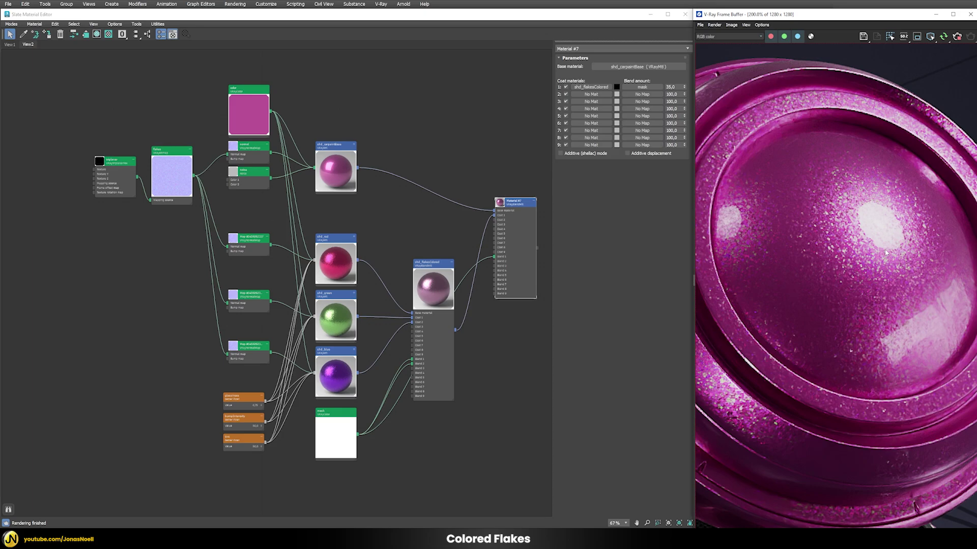
- Set the size of the triplanar texture to 50 cm
click(122, 161)
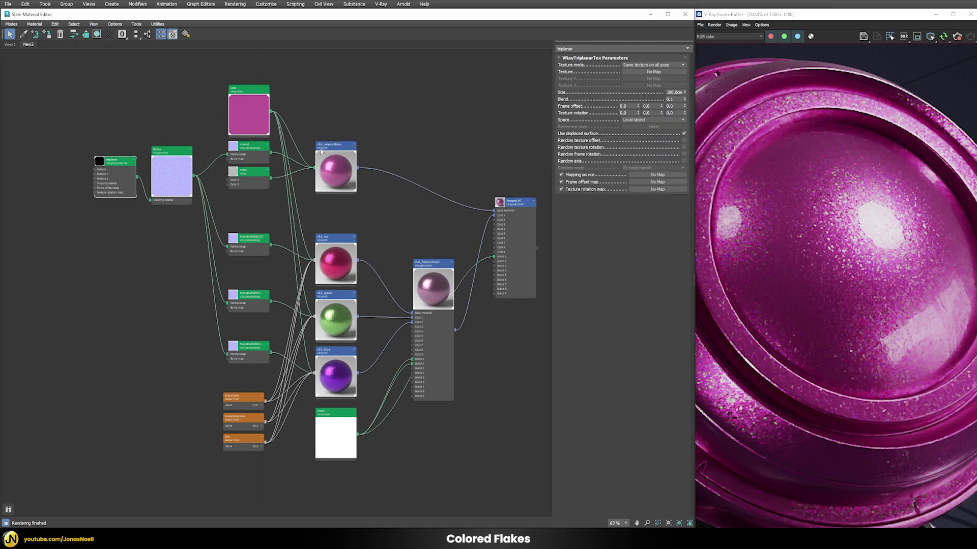
click(675, 92)
text(50)
key(Return)
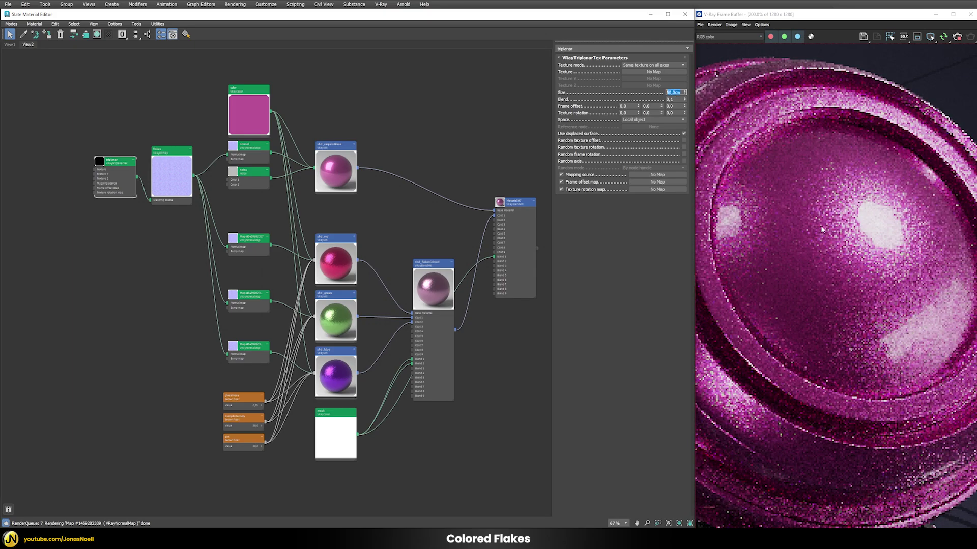
- Preview the rescaled flakes with a render region around the main highlight, and turn region rendering off again
click(916, 37)
mouse_move(801, 147)
mouse_down()
mouse_move(878, 243)
mouse_move(945, 300)
mouse_up()
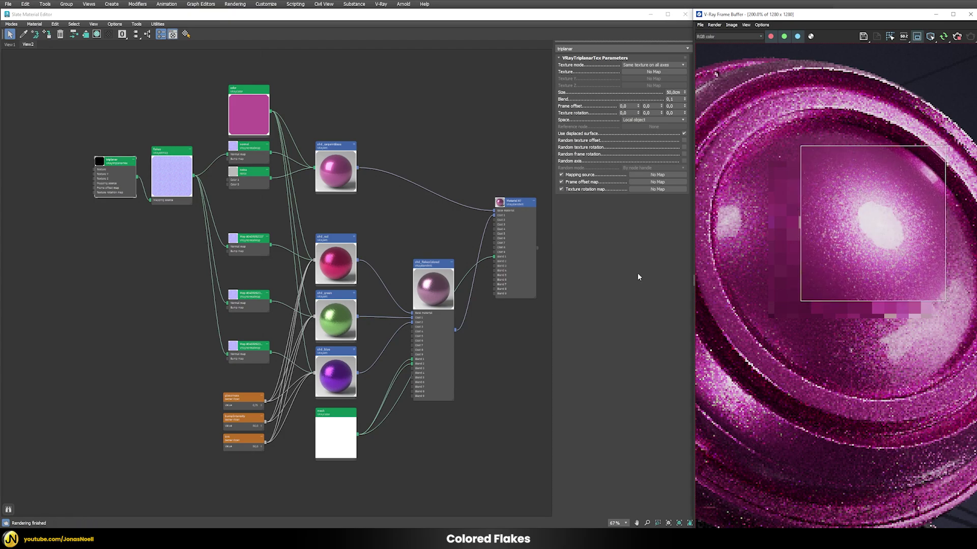
click(917, 36)
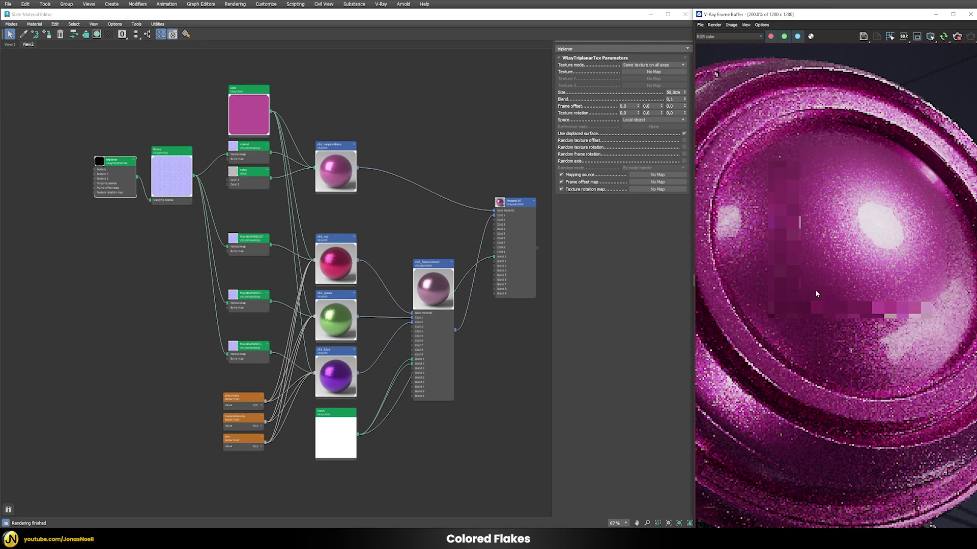
- Examine the rescaled flakes in the render around the highlights and rims and across the whole model
scroll(815, 289, up, 3)
middle_drag(792, 320, 859, 283)
scroll(859, 282, down, 3)
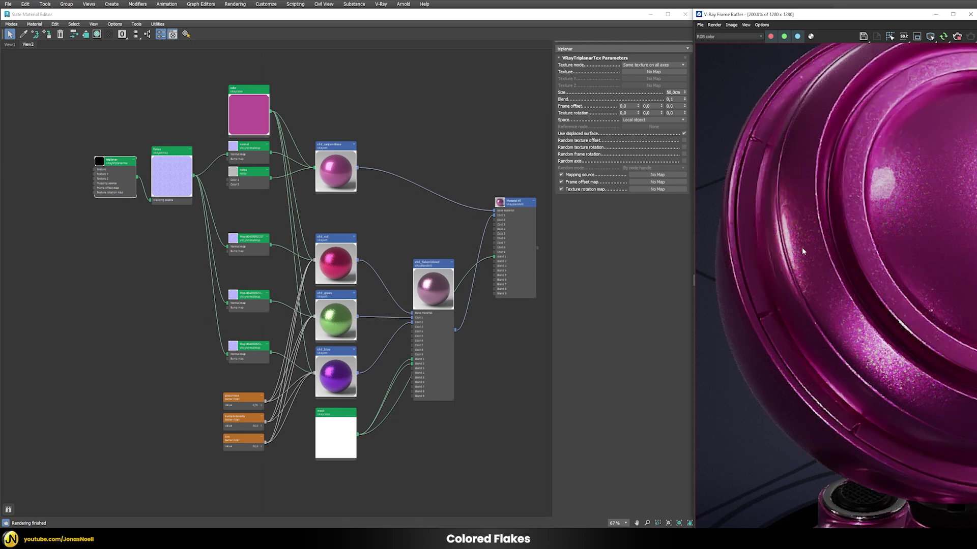
scroll(840, 271, up, 2)
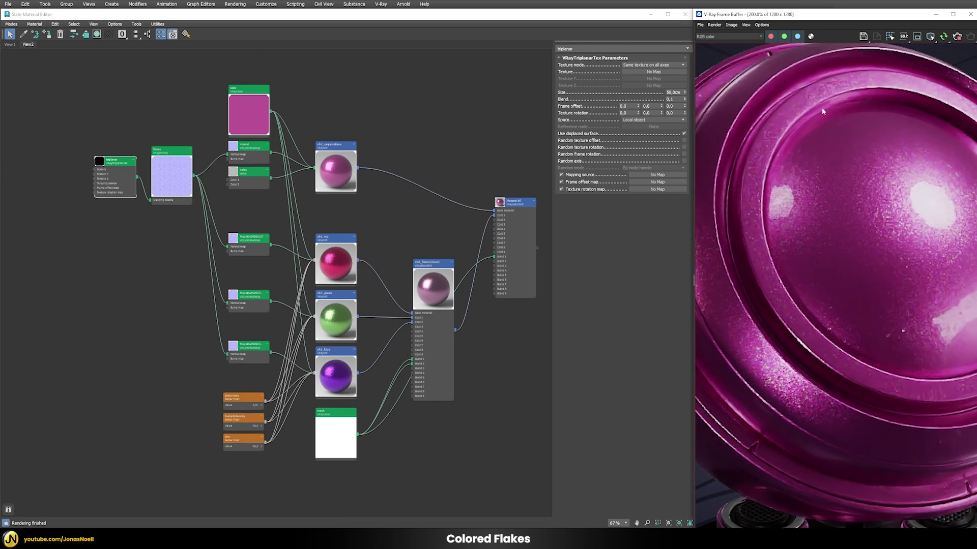
scroll(840, 234, down, 1)
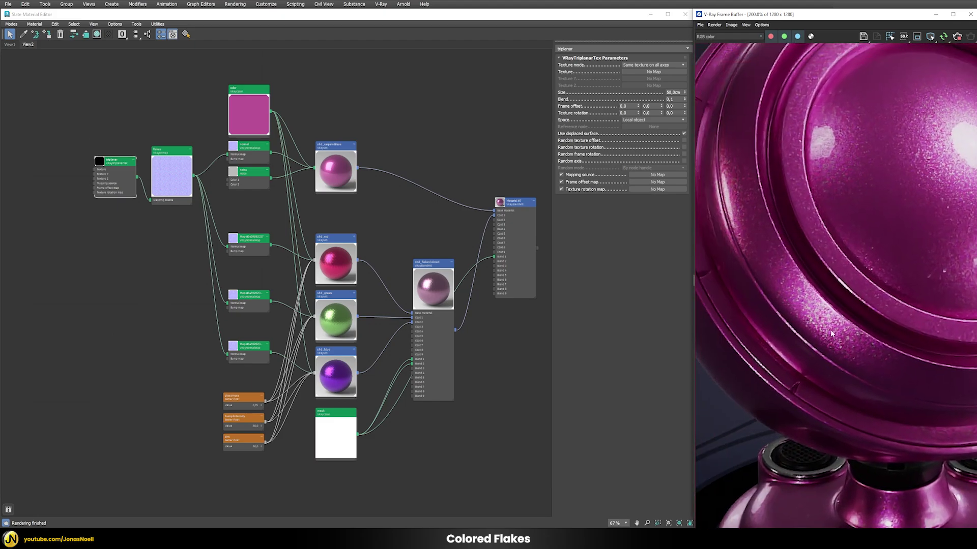
middle_drag(835, 357, 880, 382)
scroll(790, 230, up, 3)
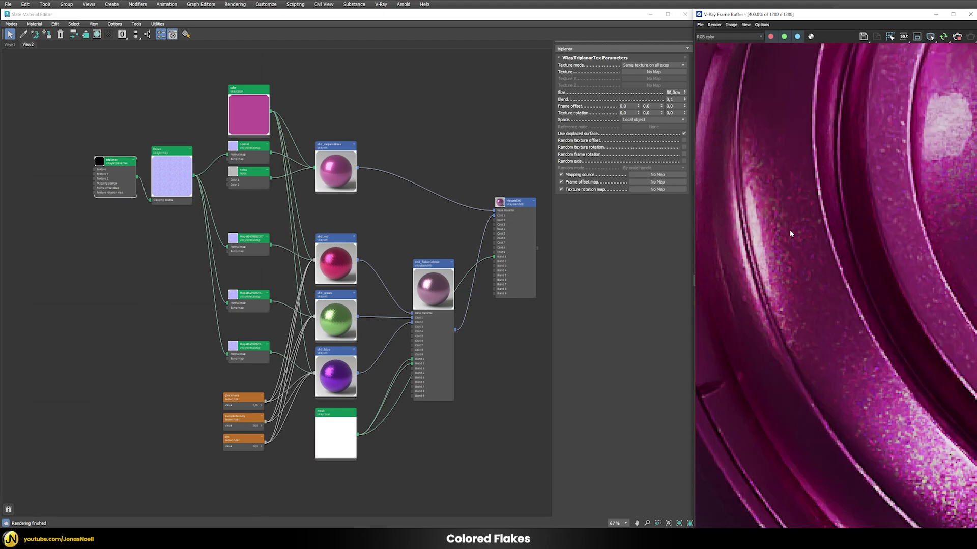
scroll(798, 266, down, 2)
scroll(855, 243, up, 1)
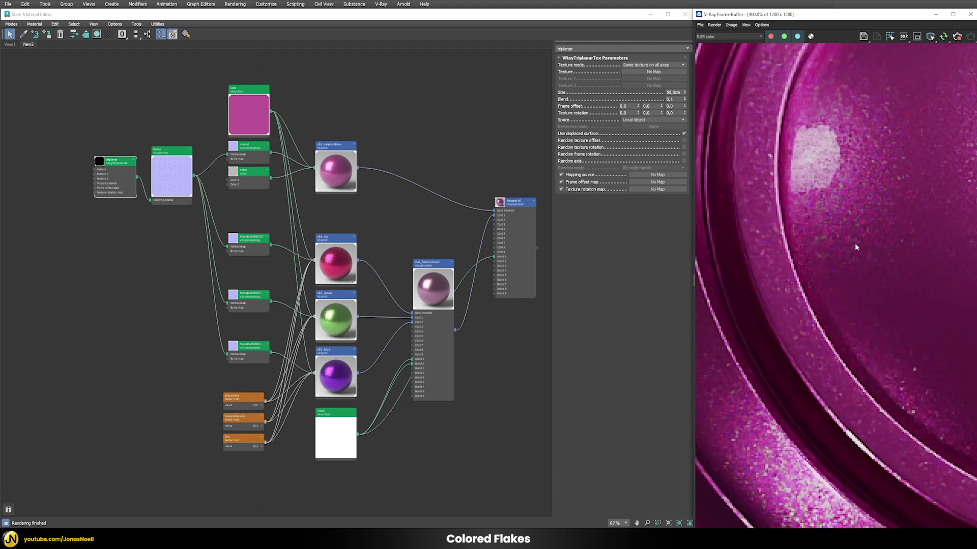
middle_drag(912, 217, 863, 313)
scroll(838, 333, down, 1)
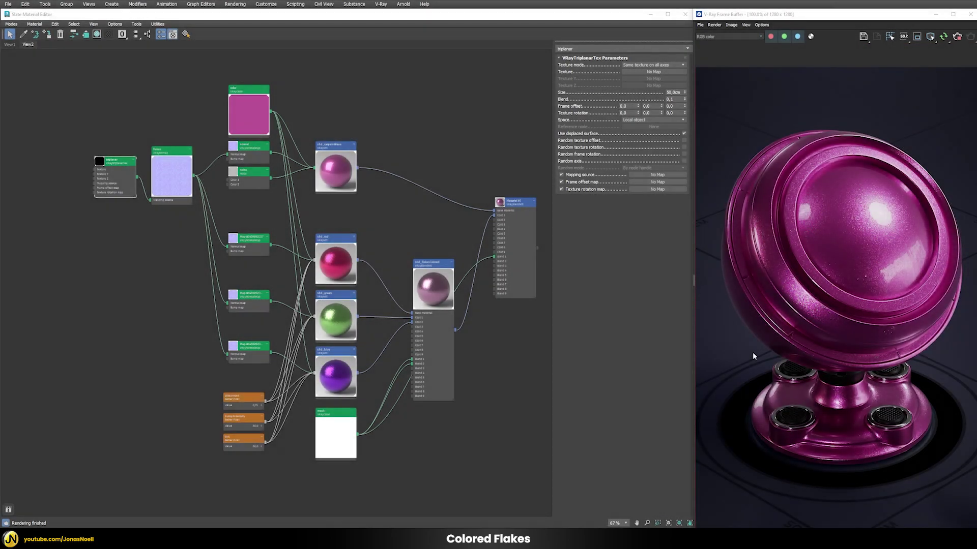